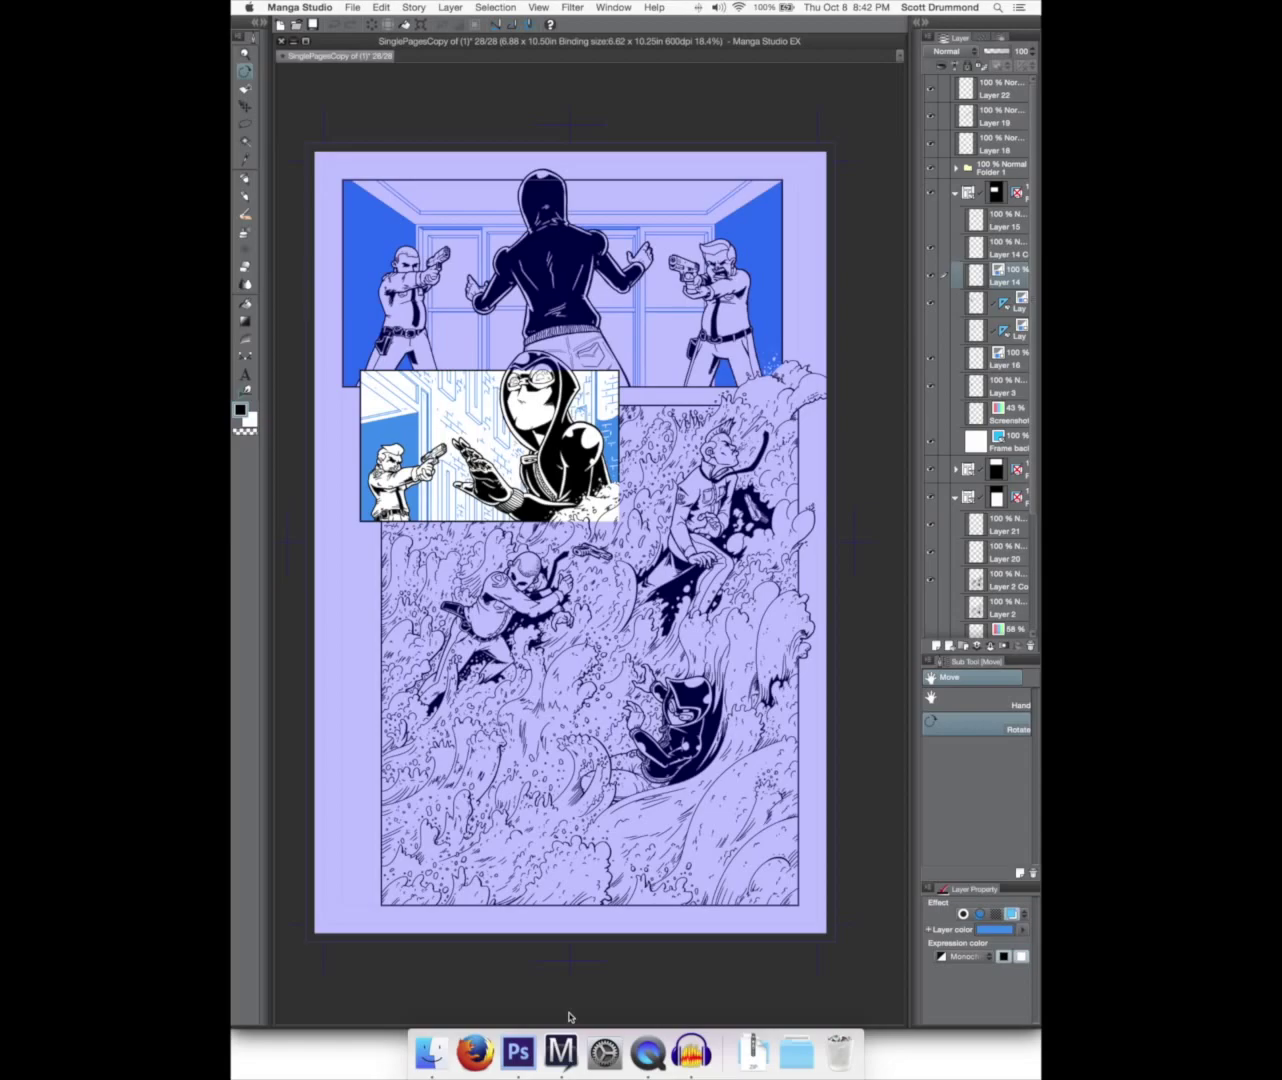
- Inspect the panel folders, briefly hiding and restoring the wave and top panel artwork
left_click(955, 193)
left_click(956, 248)
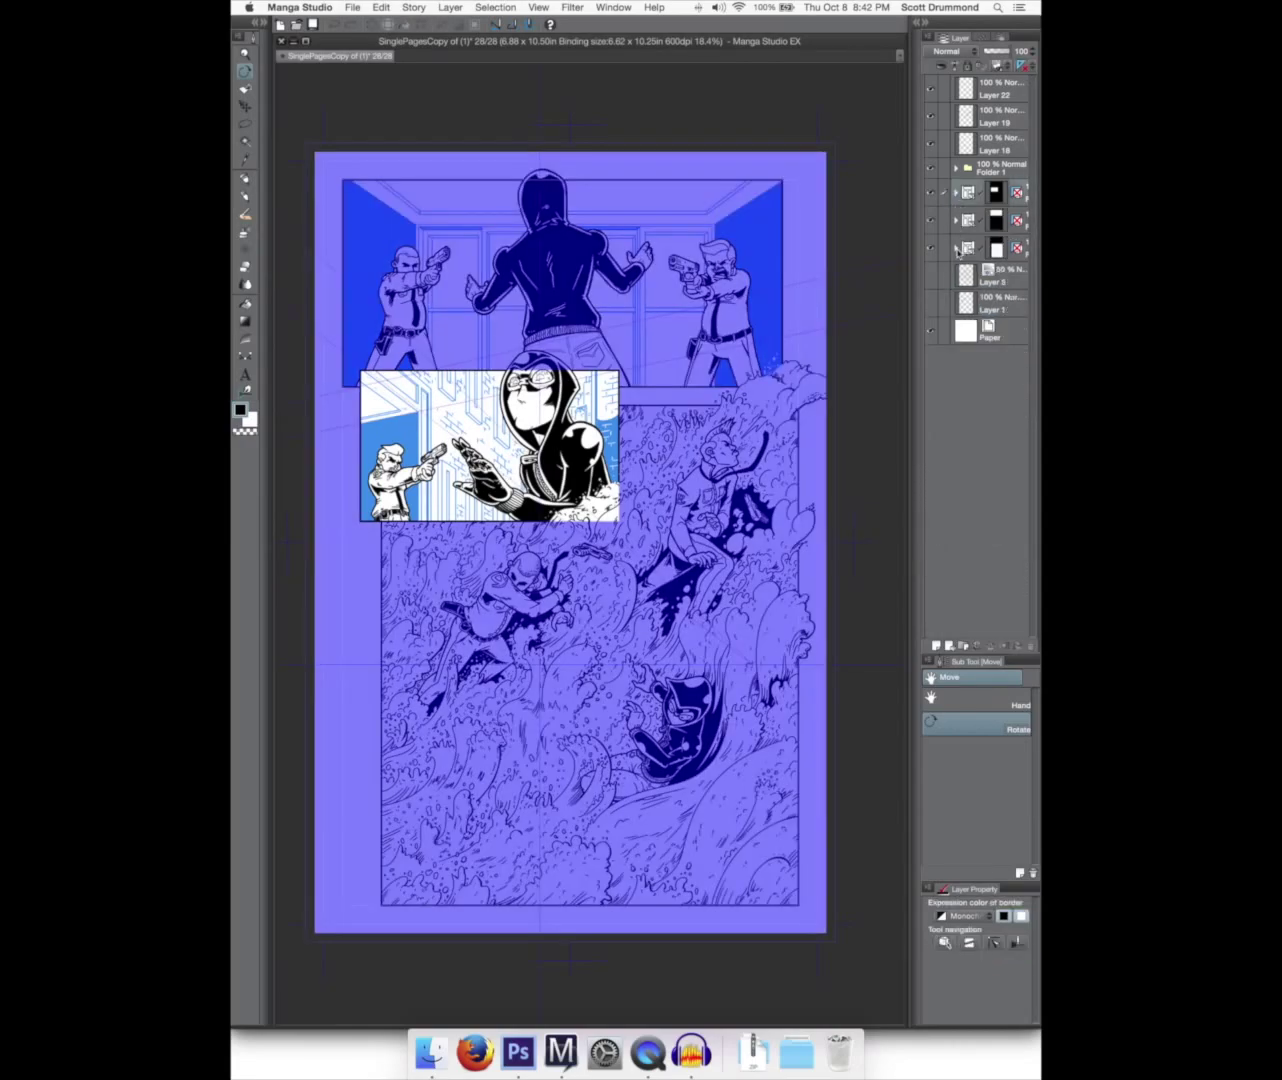
left_click(956, 249)
left_click(956, 249)
left_click(931, 250)
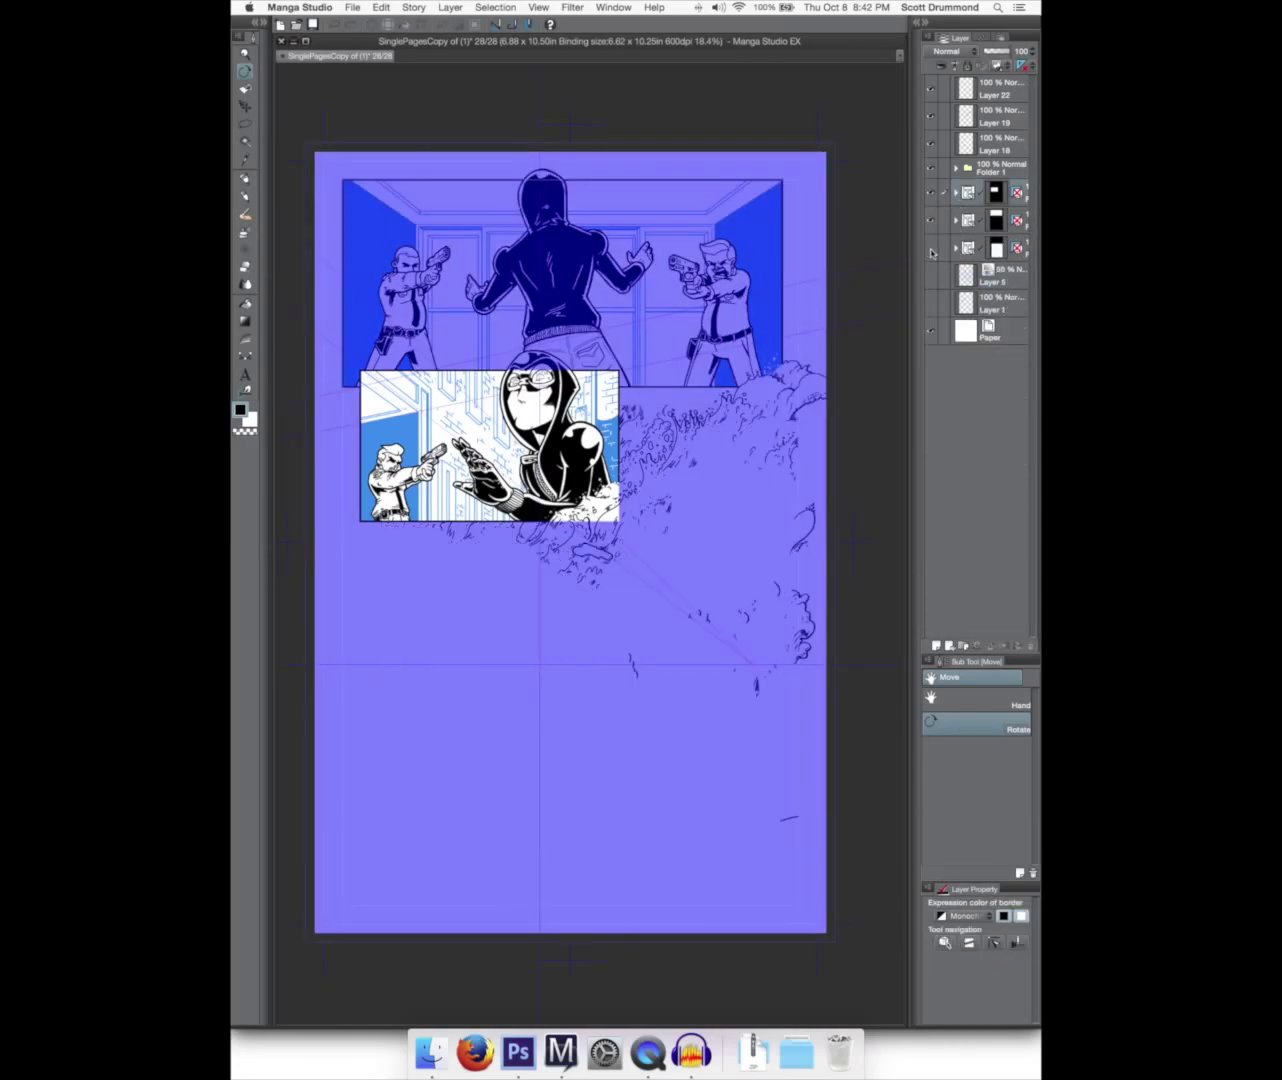
left_click(932, 250)
left_click(932, 222)
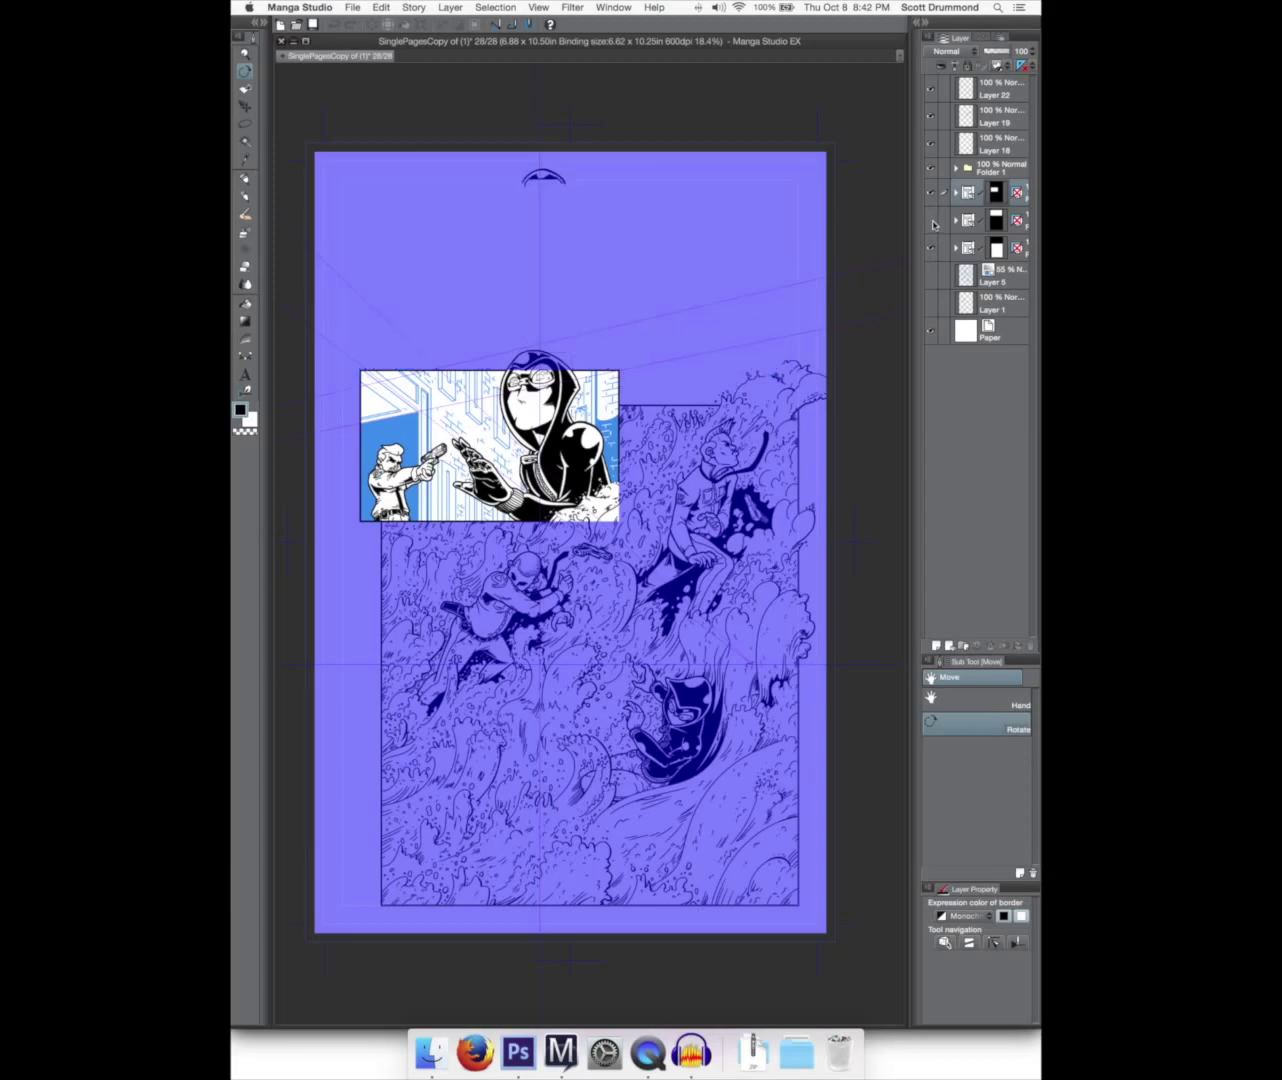
left_click(932, 222)
left_click(957, 221)
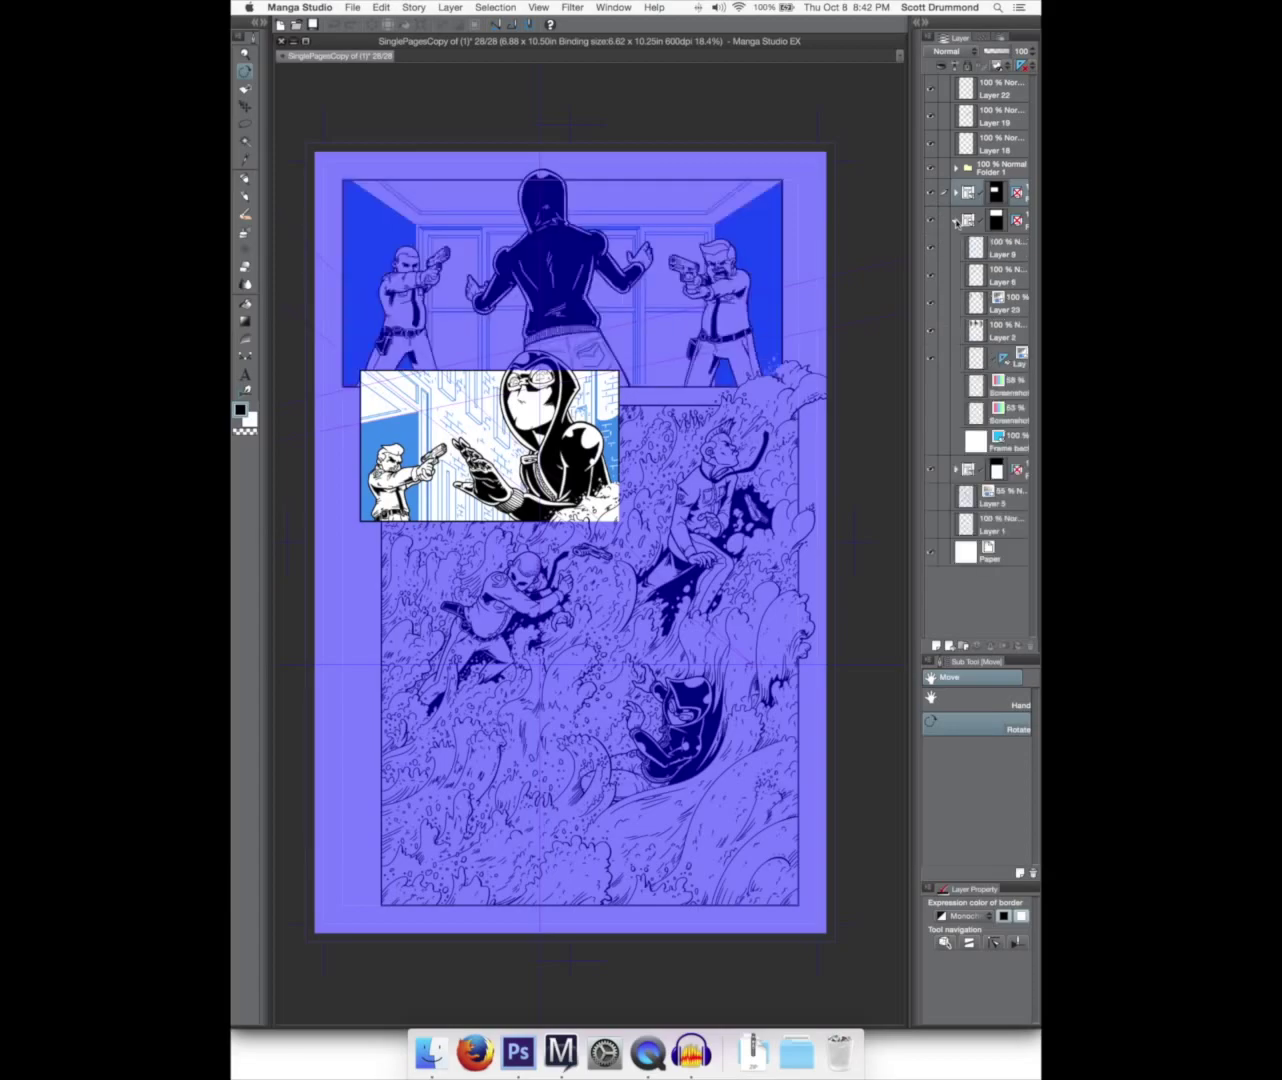
left_click(957, 221)
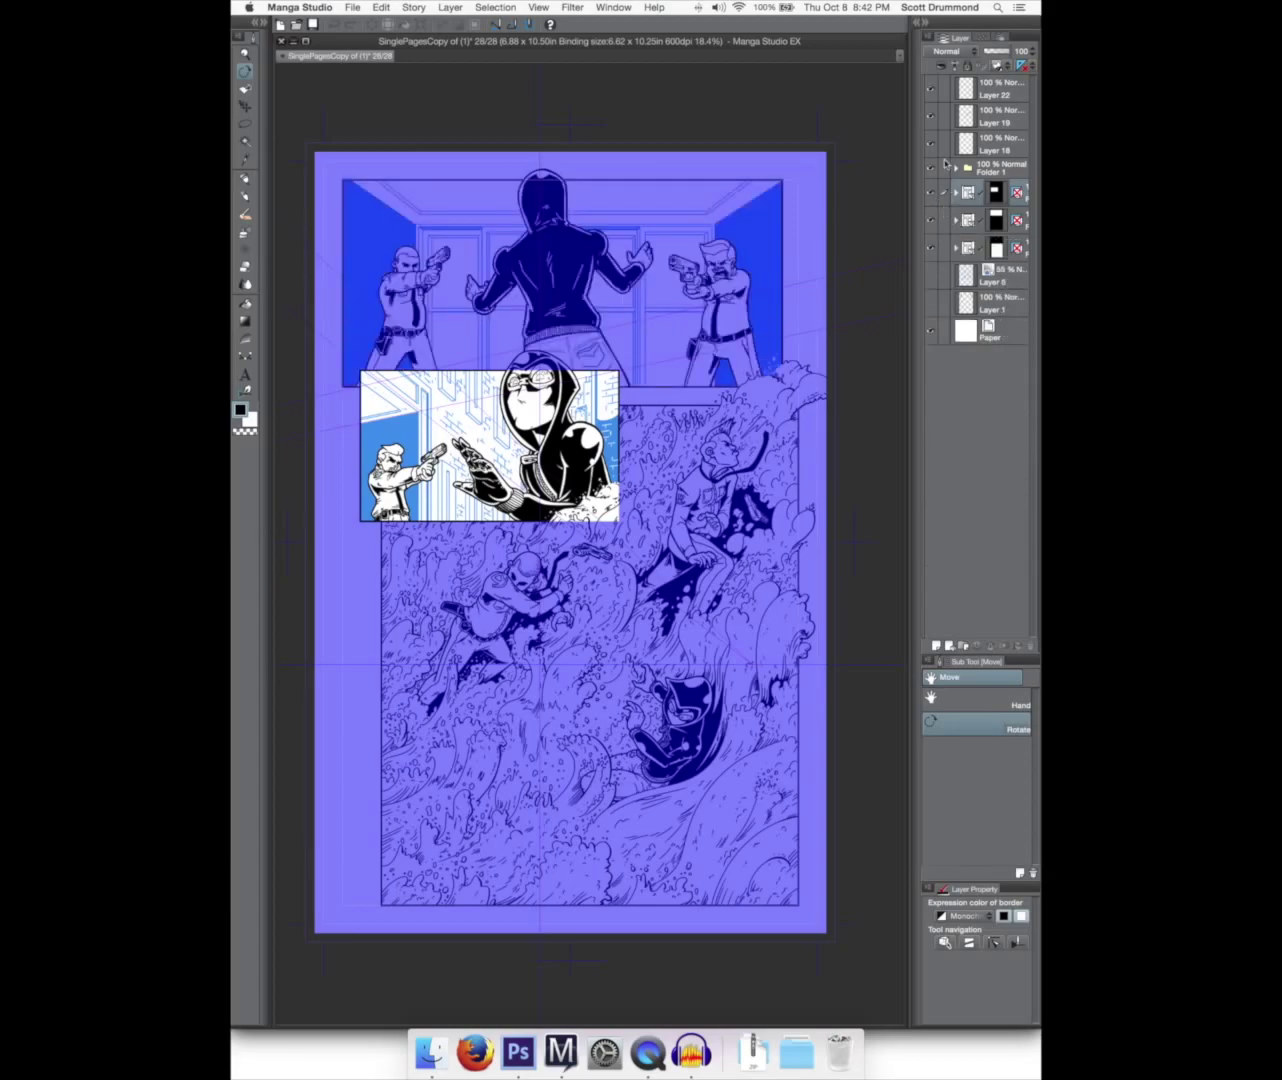
- Check Layer 19 and Folder 1's hooded figure layers, then select the masked folder's ruler layer
left_click(932, 114)
left_click(932, 116)
left_click(955, 169)
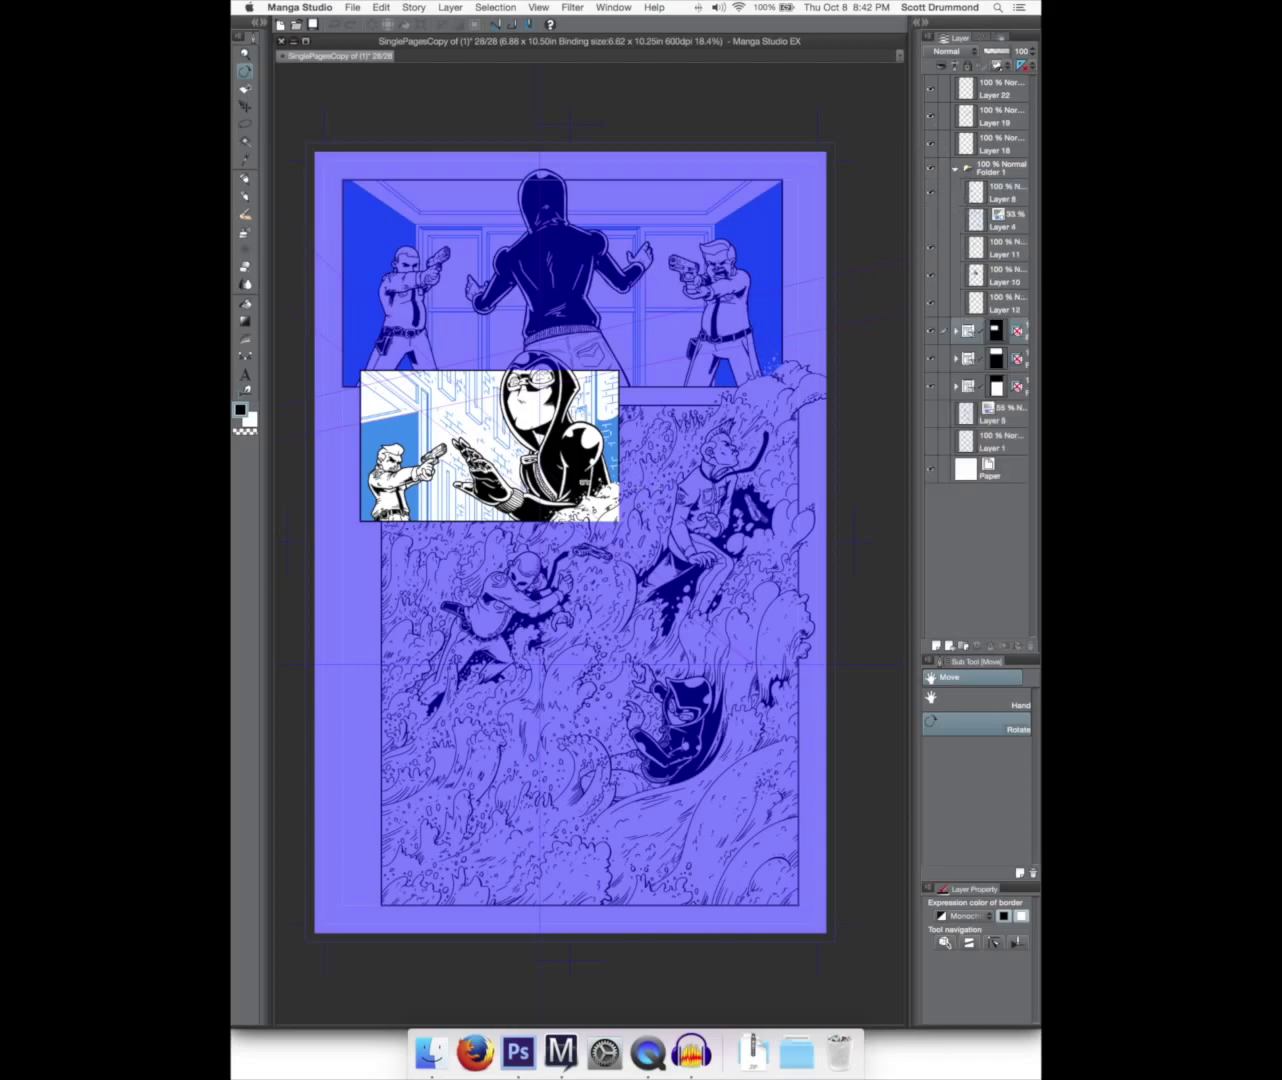
left_click(1007, 248)
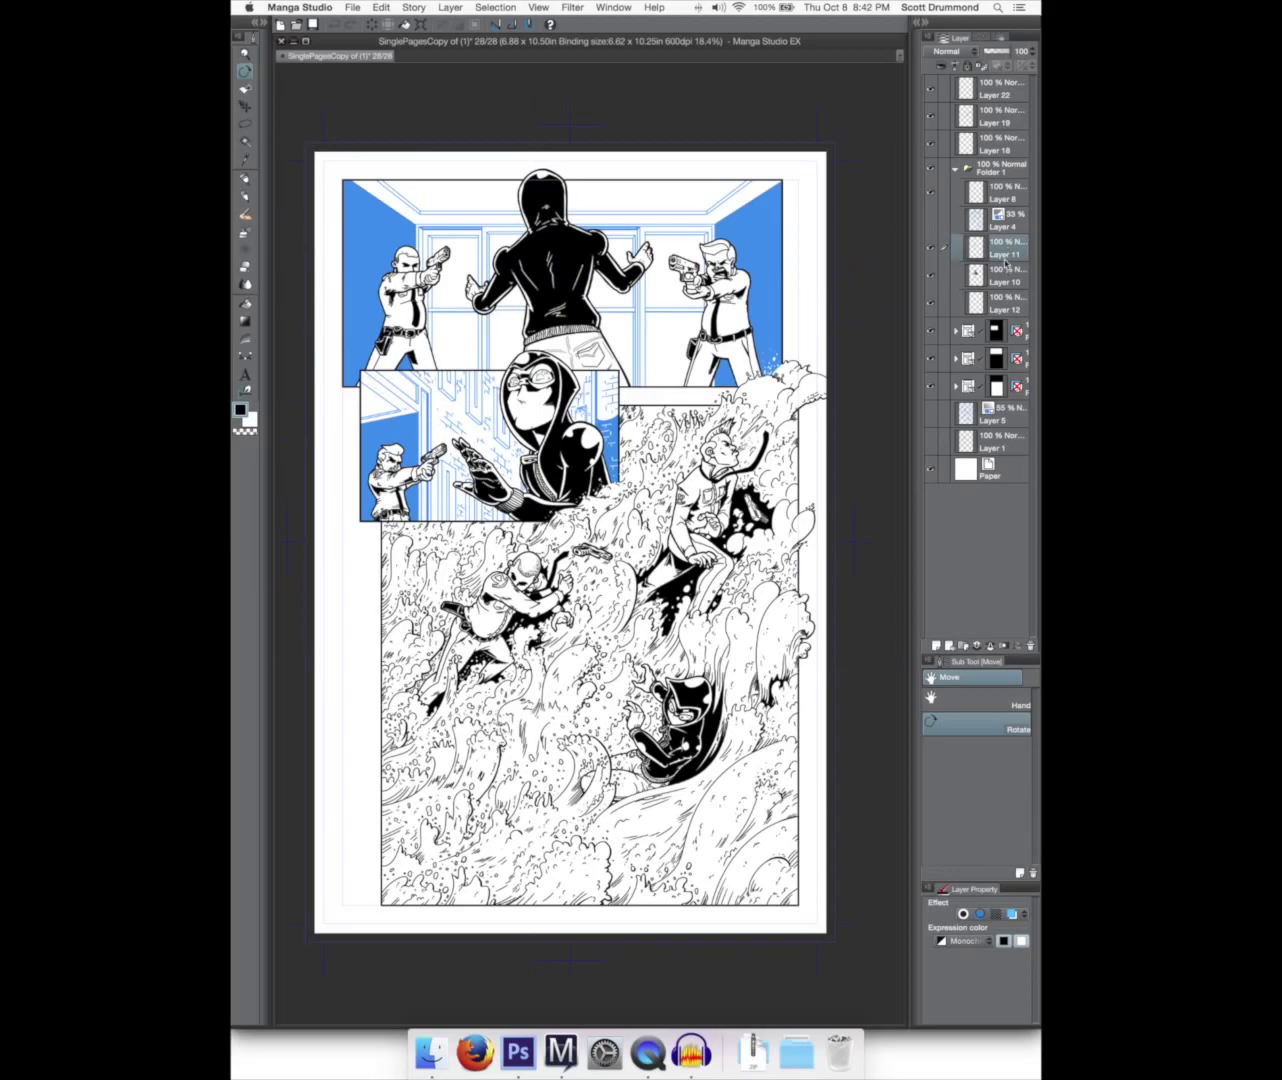
left_click(1012, 192)
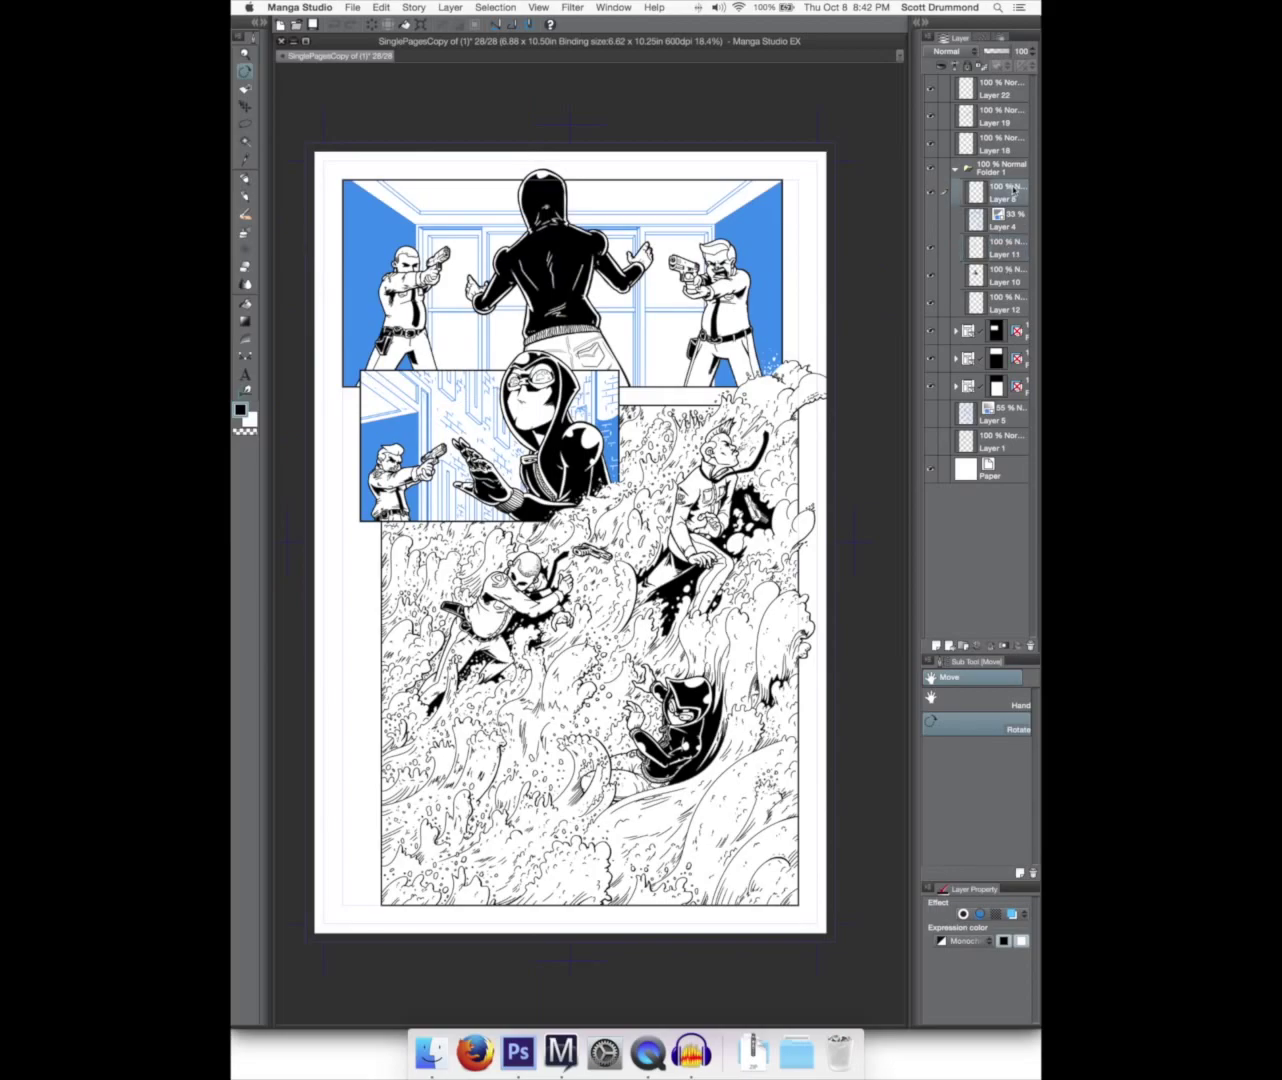
left_click(1012, 170)
left_click(933, 173)
left_click(933, 172)
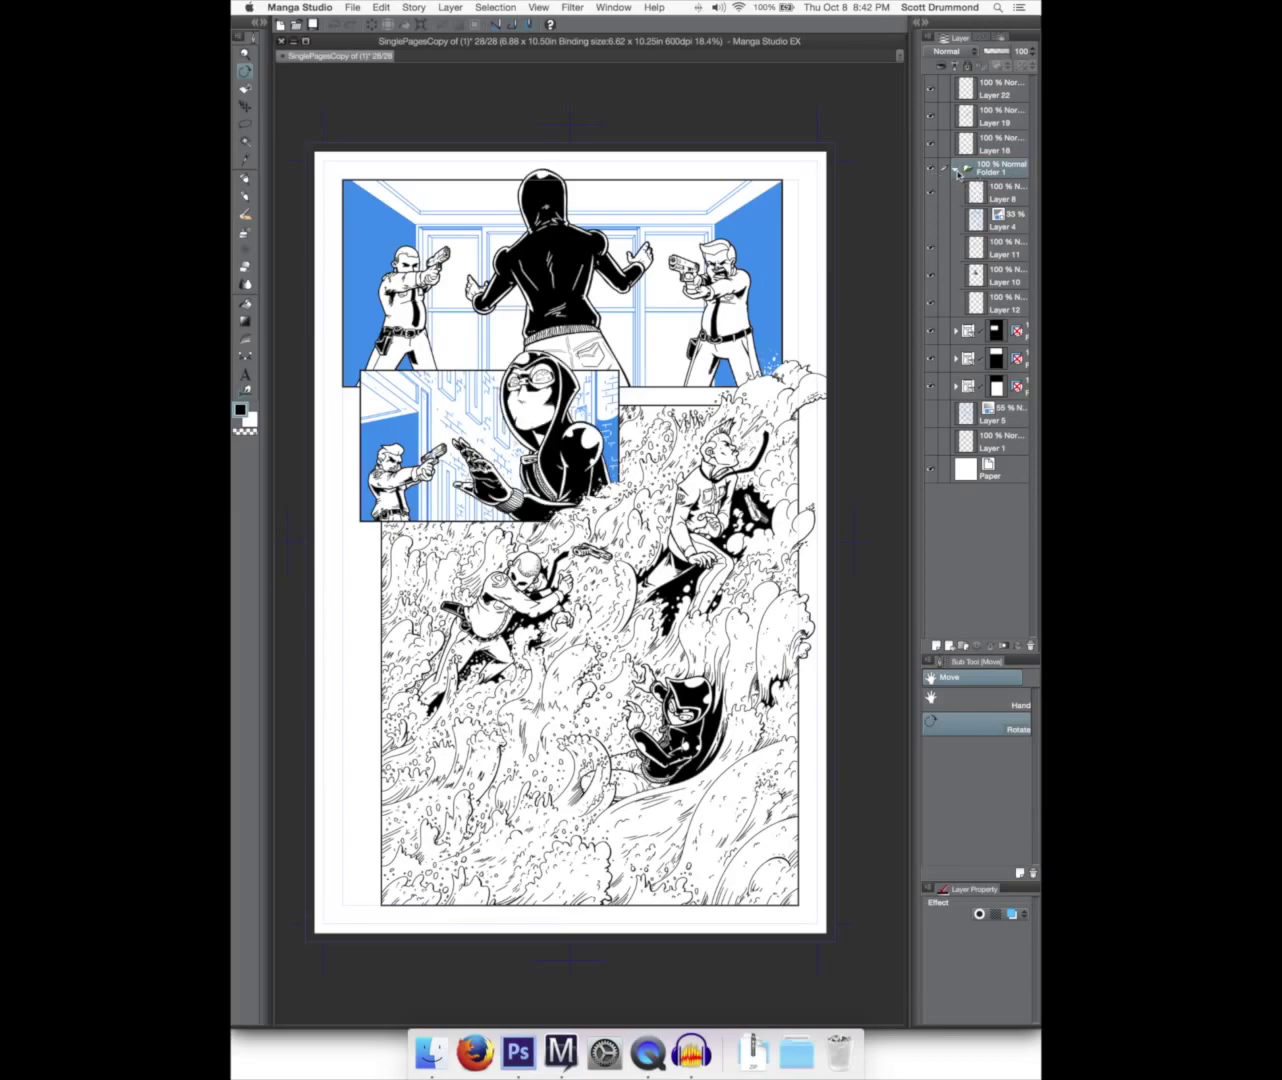
left_click(958, 170)
left_click(956, 194)
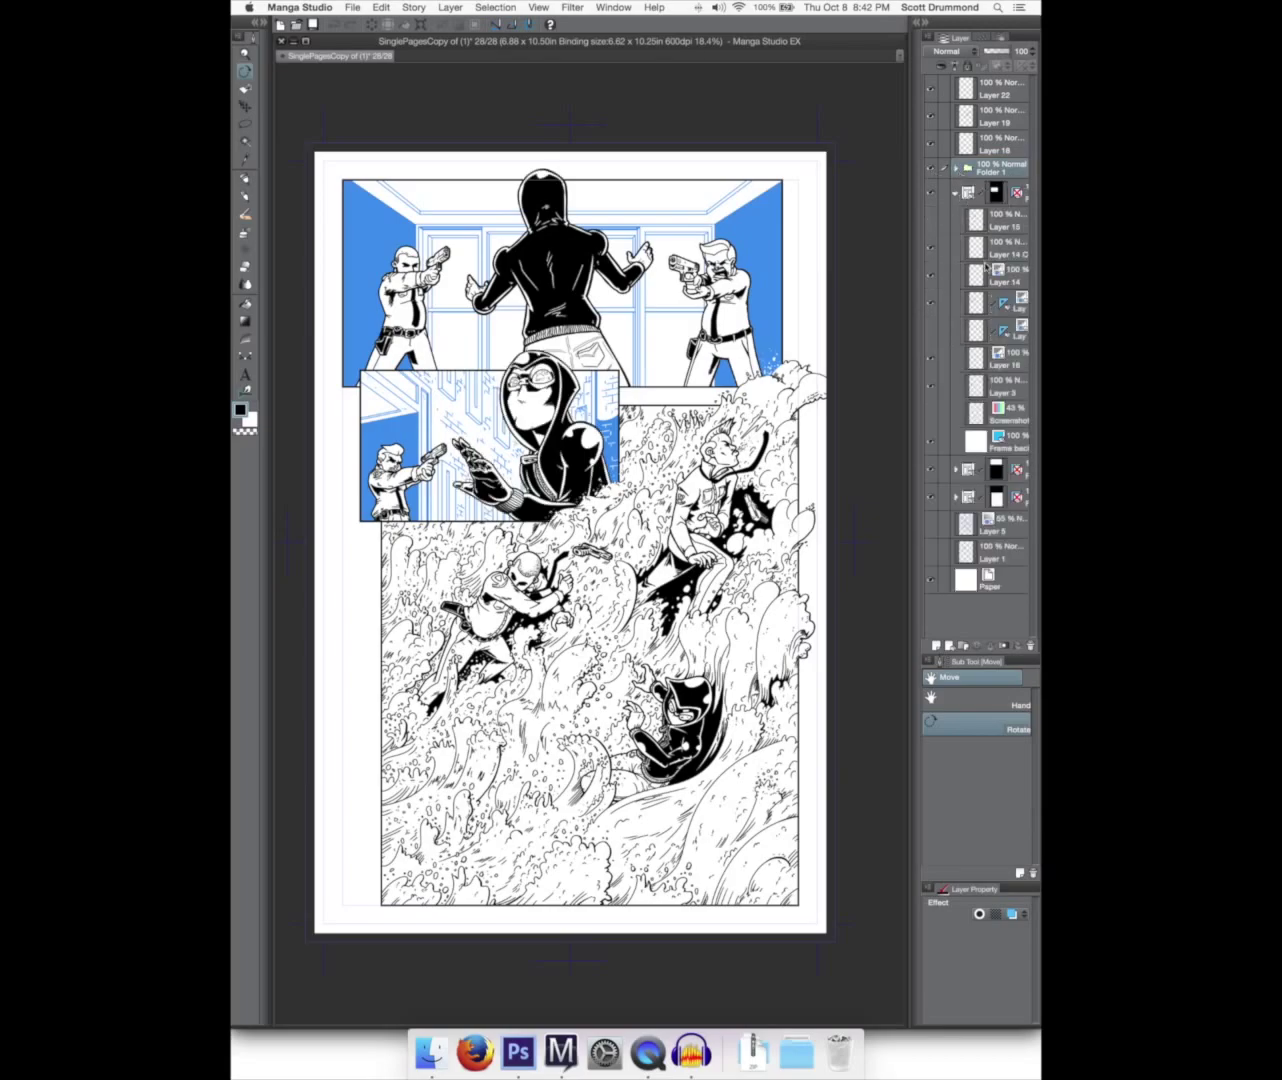
left_click(1019, 311)
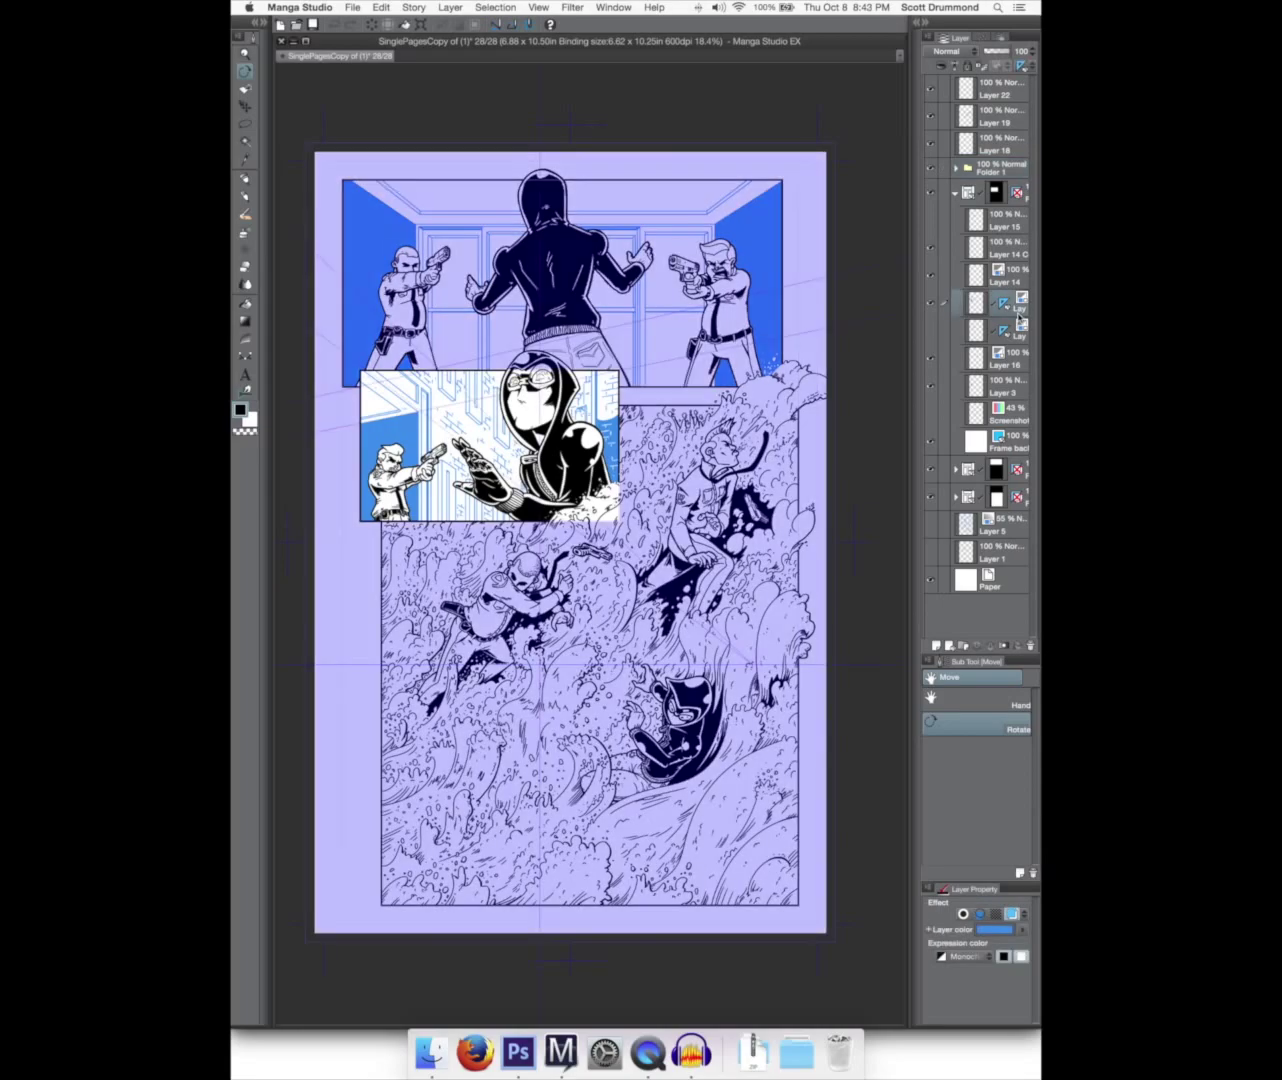
- Toggle the layer colour tint on and off twice to compare
left_click(1013, 918)
left_click(1014, 918)
left_click(1014, 918)
left_click(1014, 918)
- Start exporting the page as a Photoshop document, then cancel without saving
left_click(354, 9)
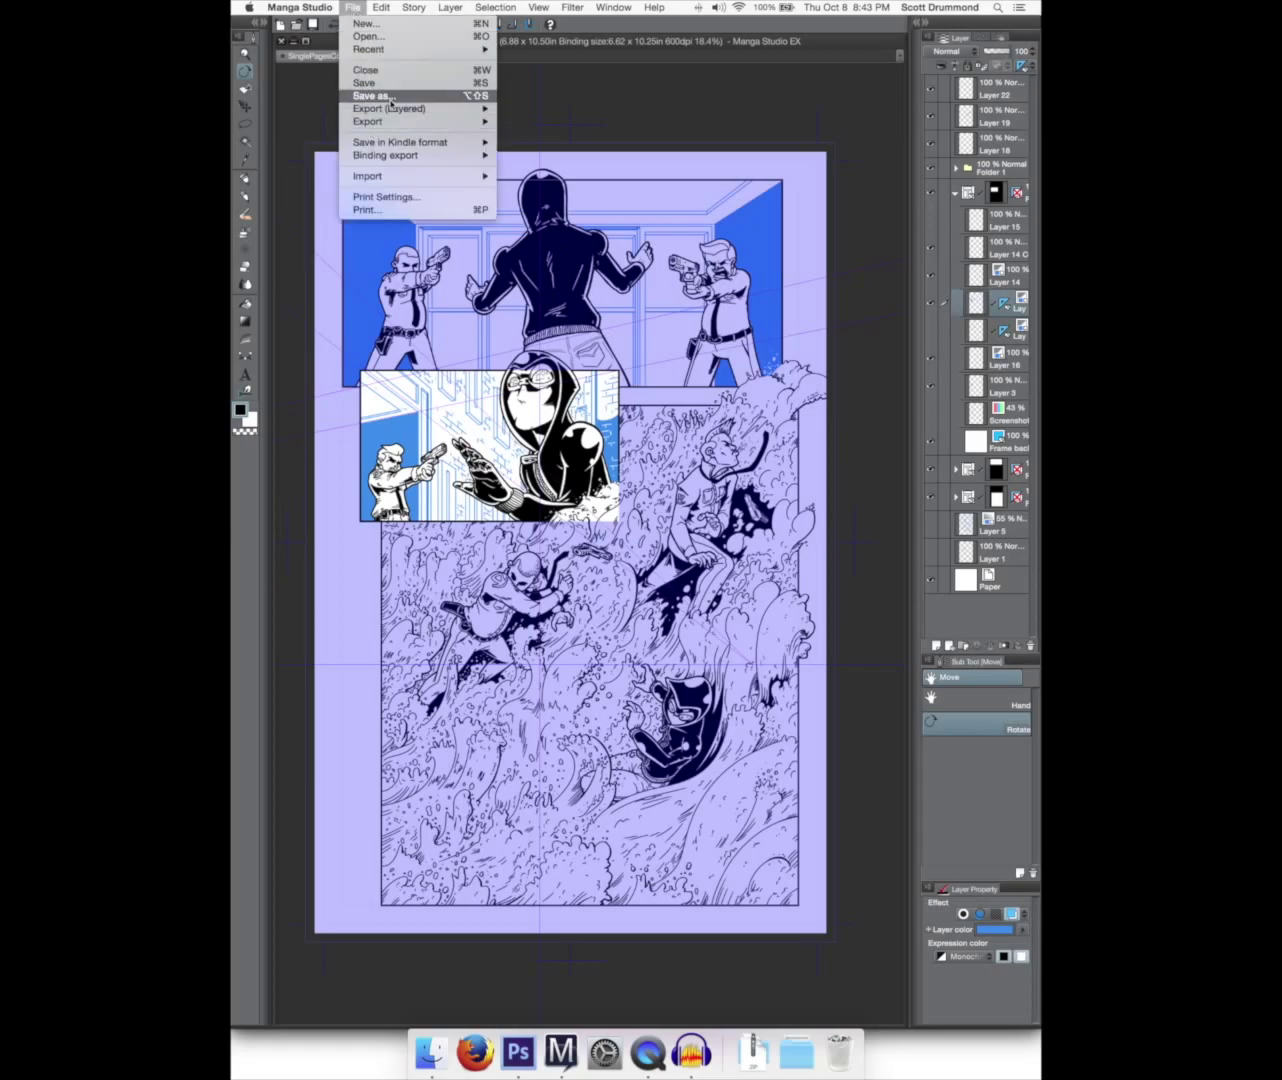
mouse_move(397, 121)
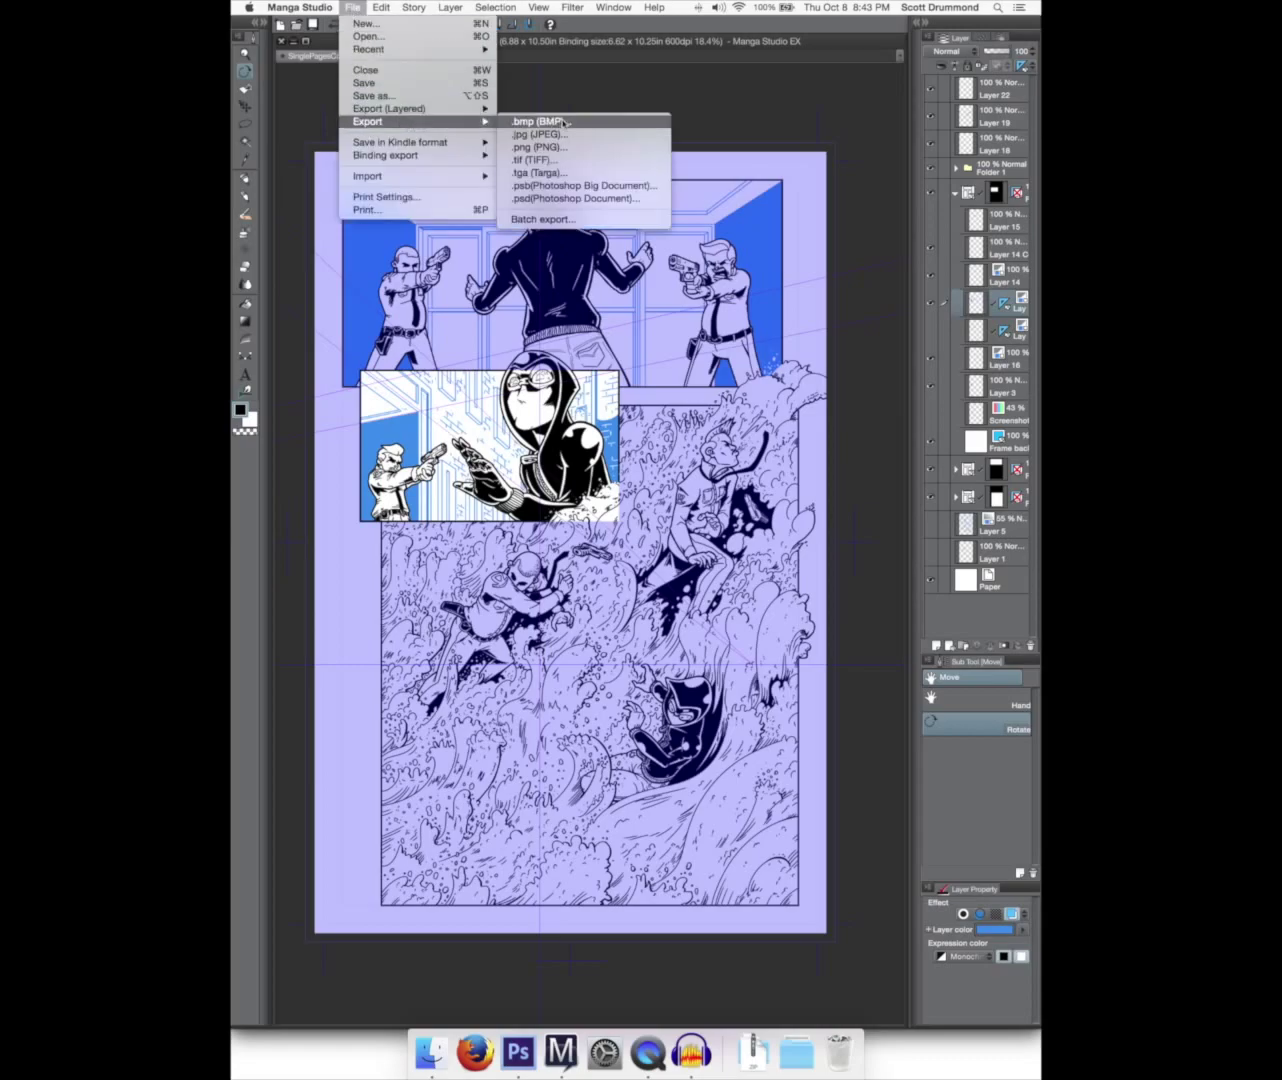
left_click(633, 200)
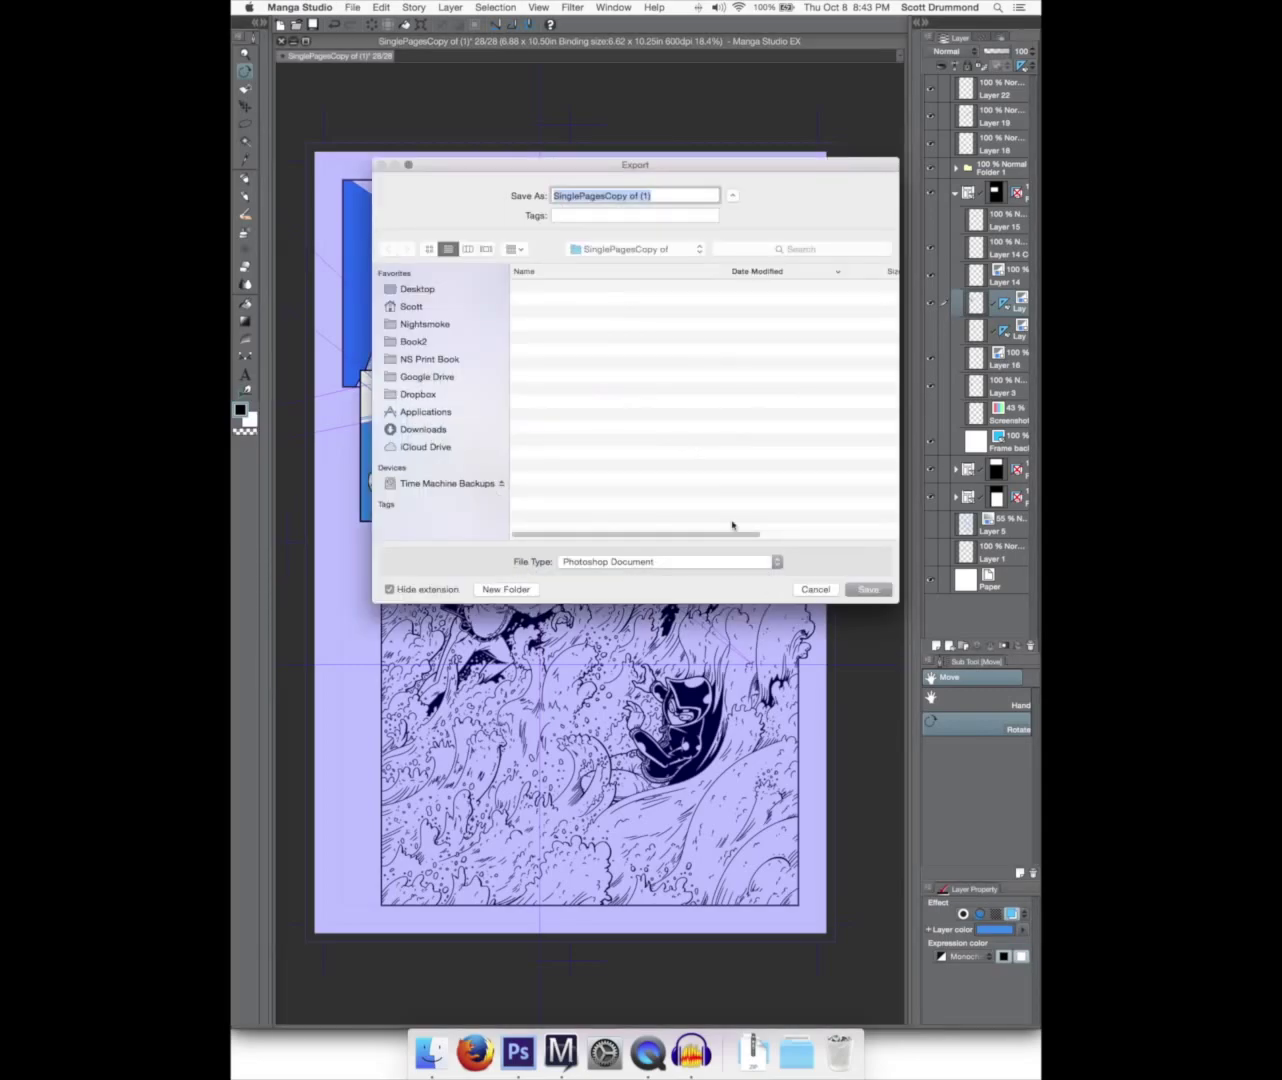
left_click(815, 589)
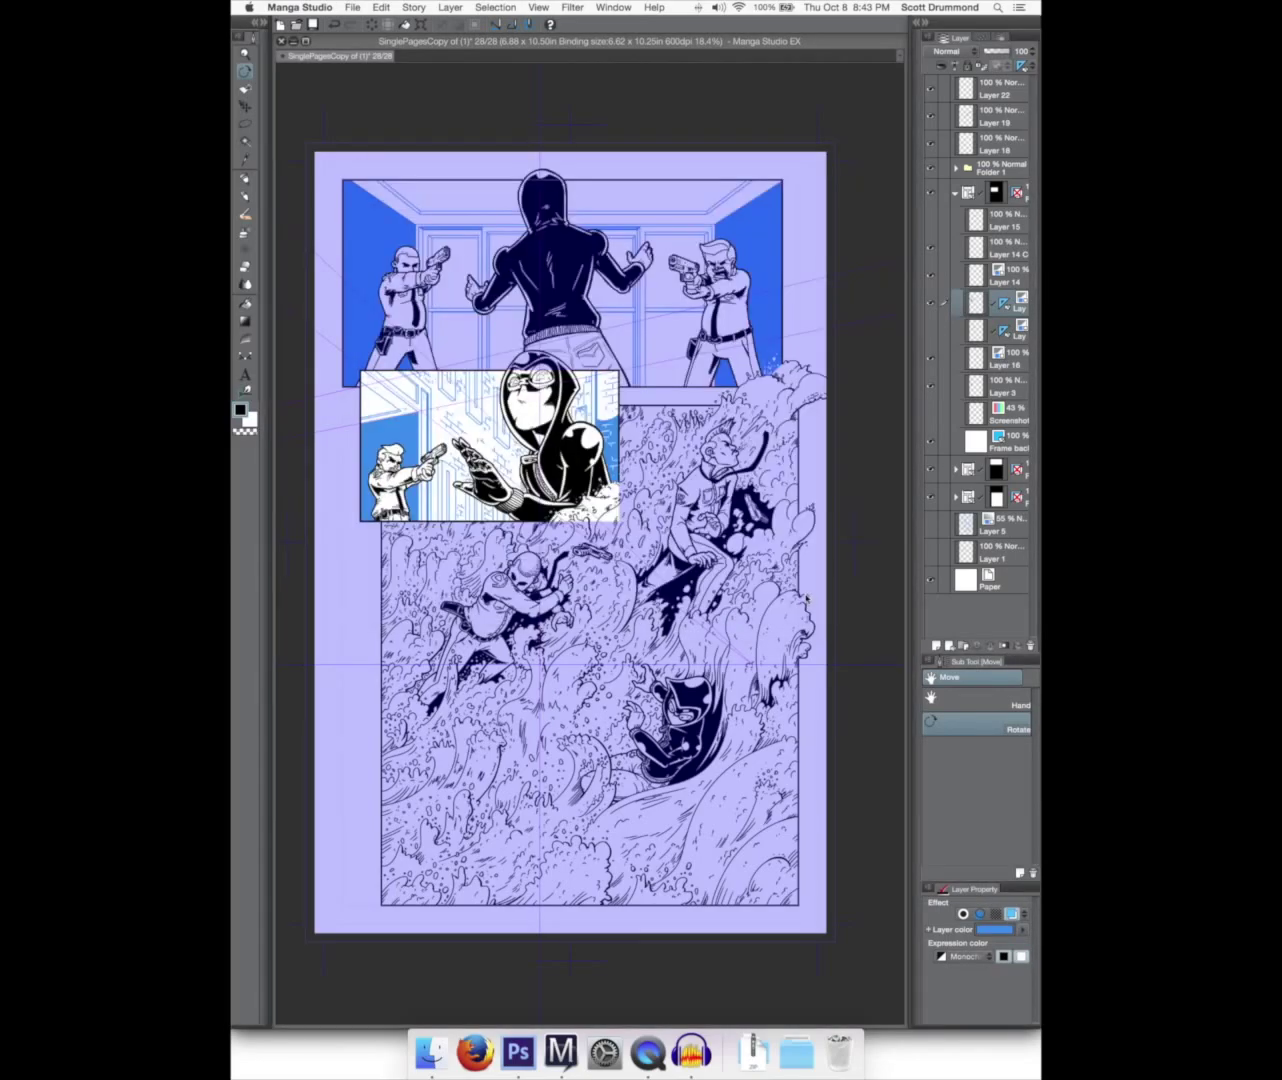
- Hide Layers 22, 19 and 10 in Folder 1 plus the small inset panel's artwork
left_click(957, 196)
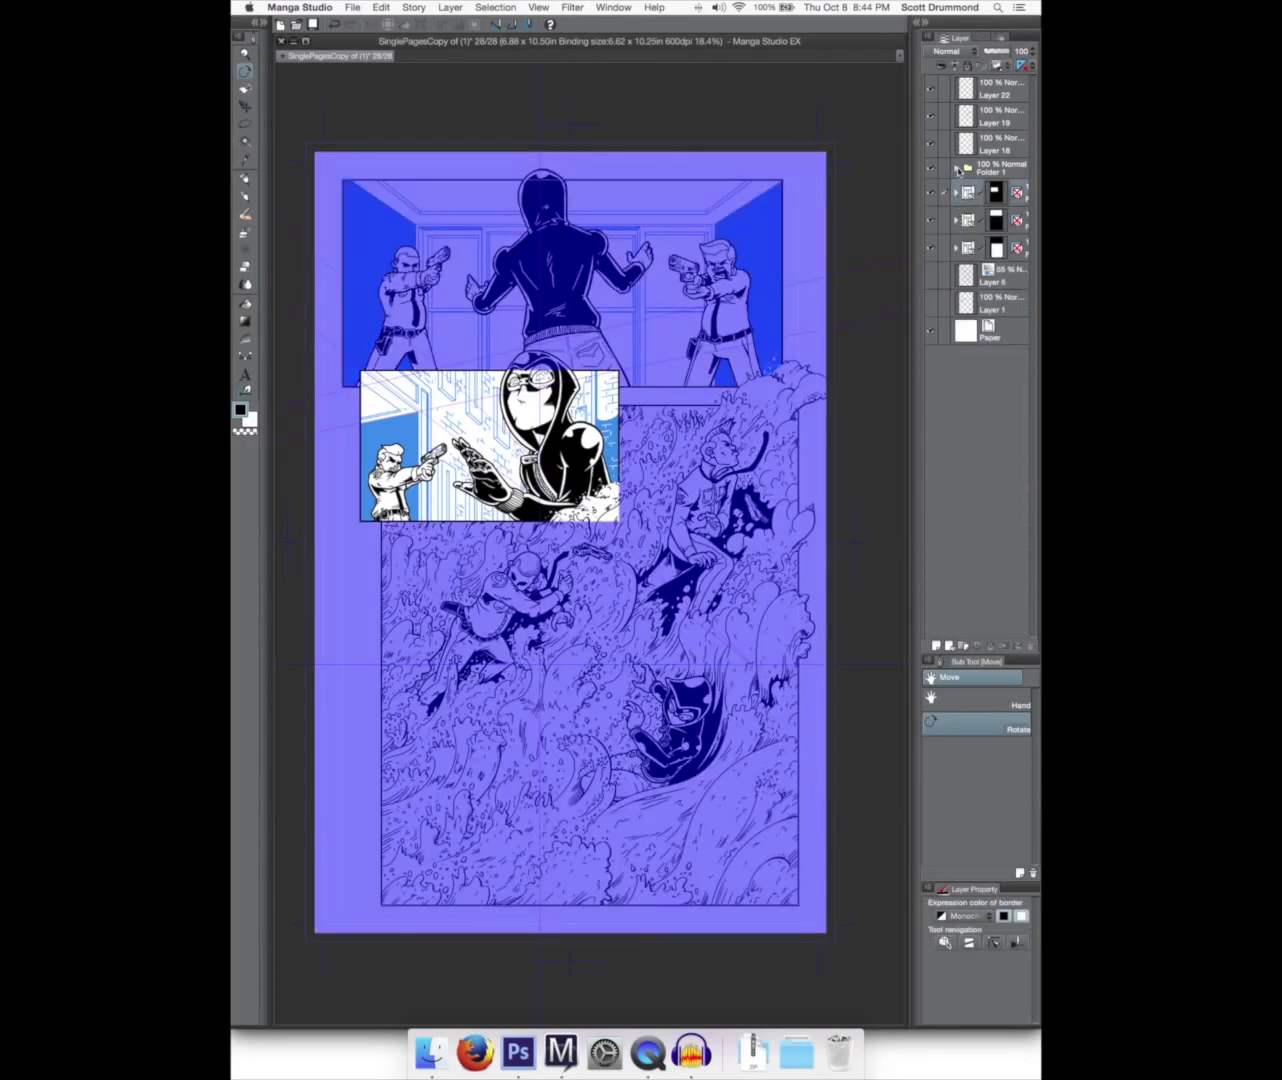
left_click(957, 168)
left_click_drag(931, 93, 935, 145)
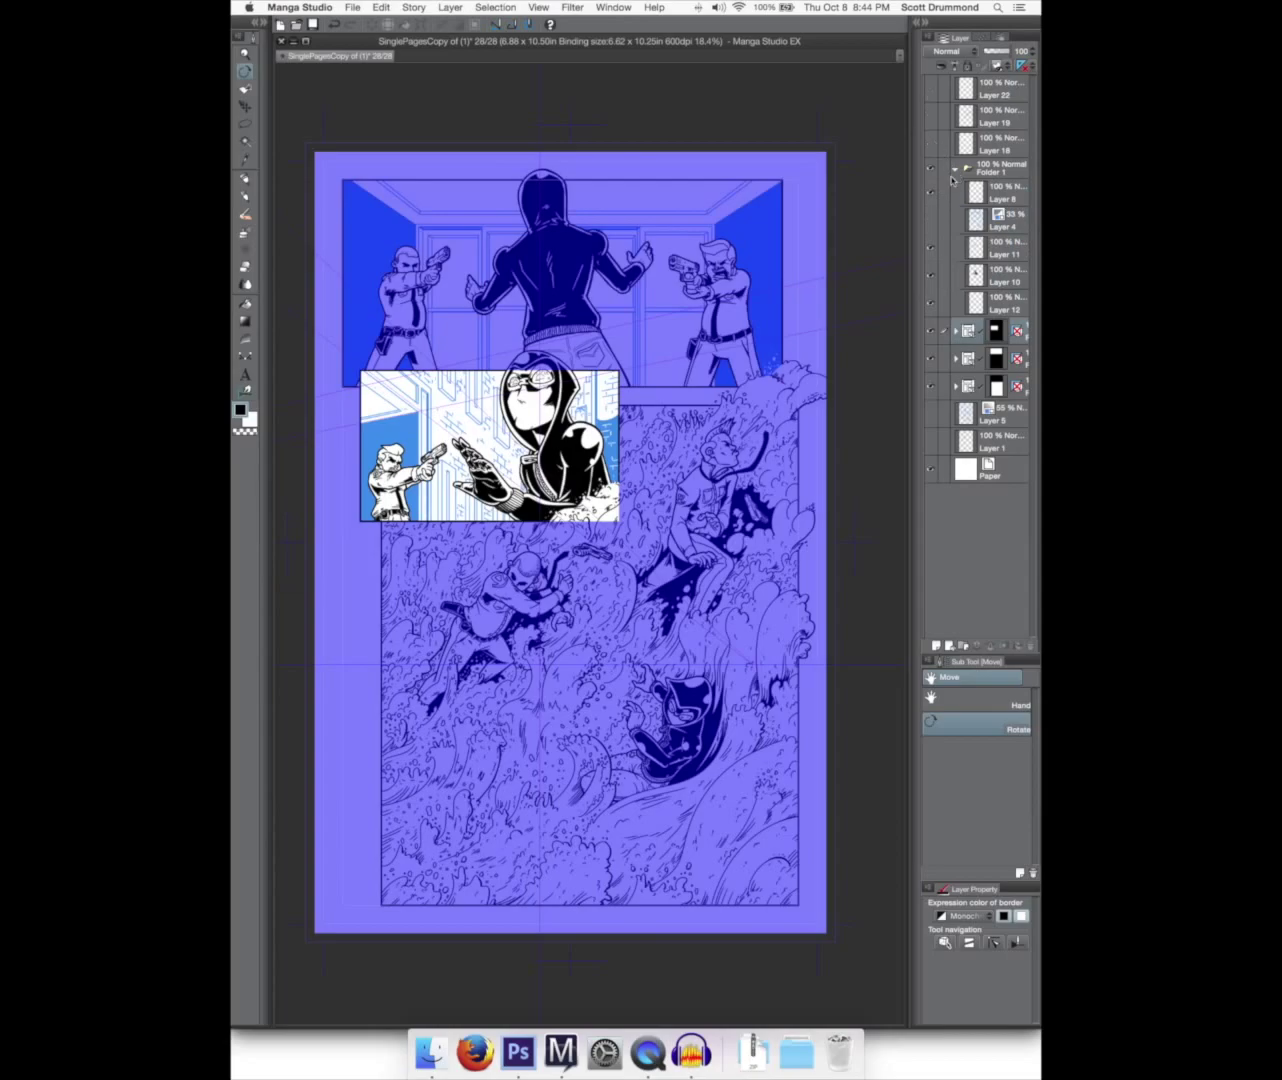
left_click(935, 280)
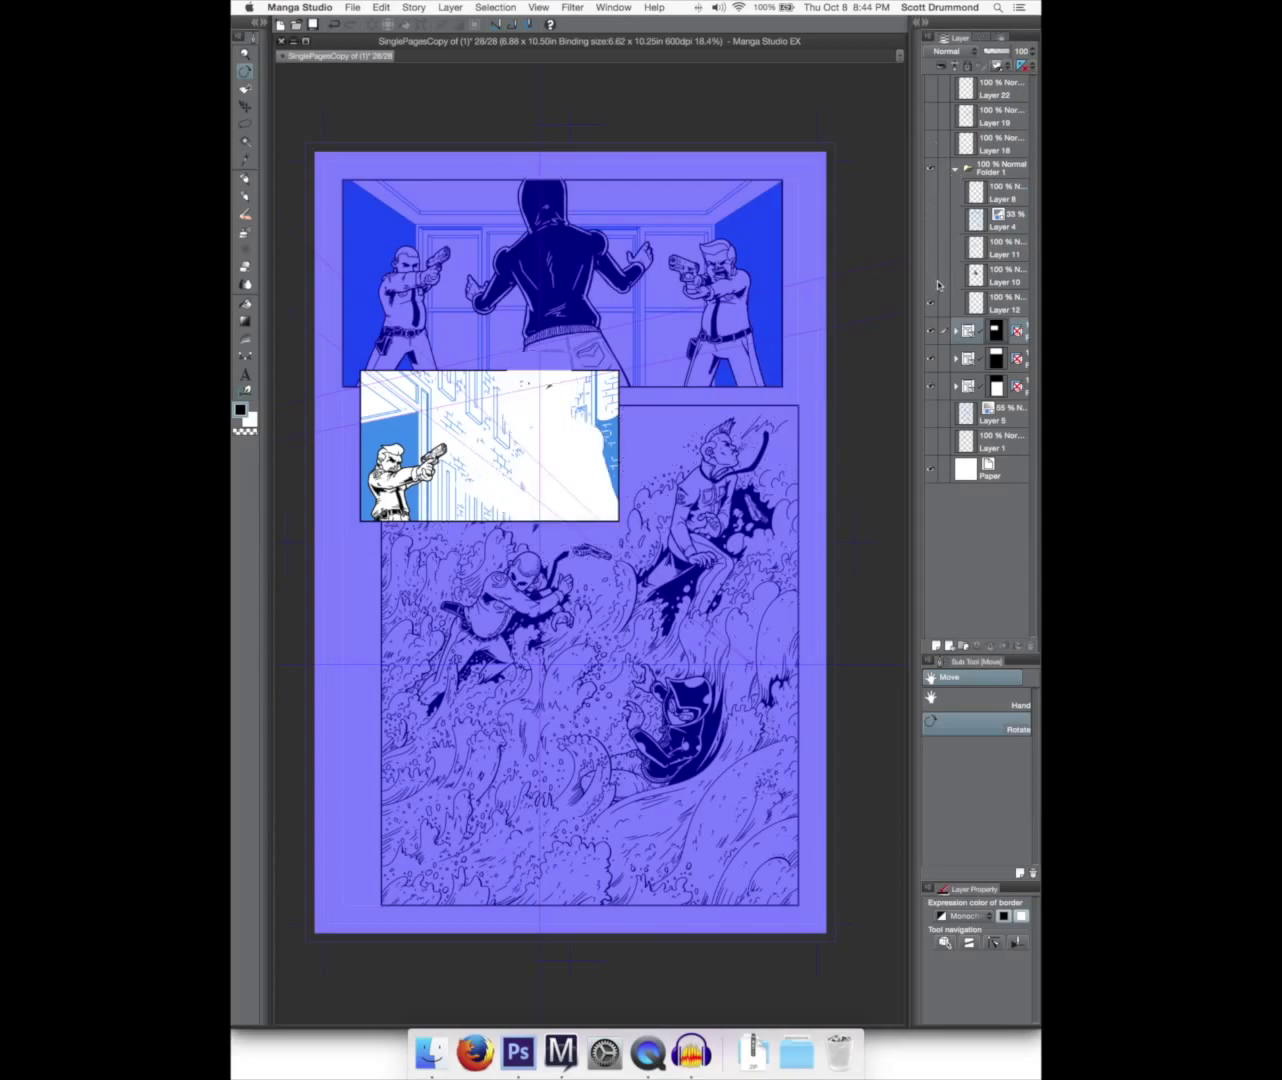
left_click(932, 149)
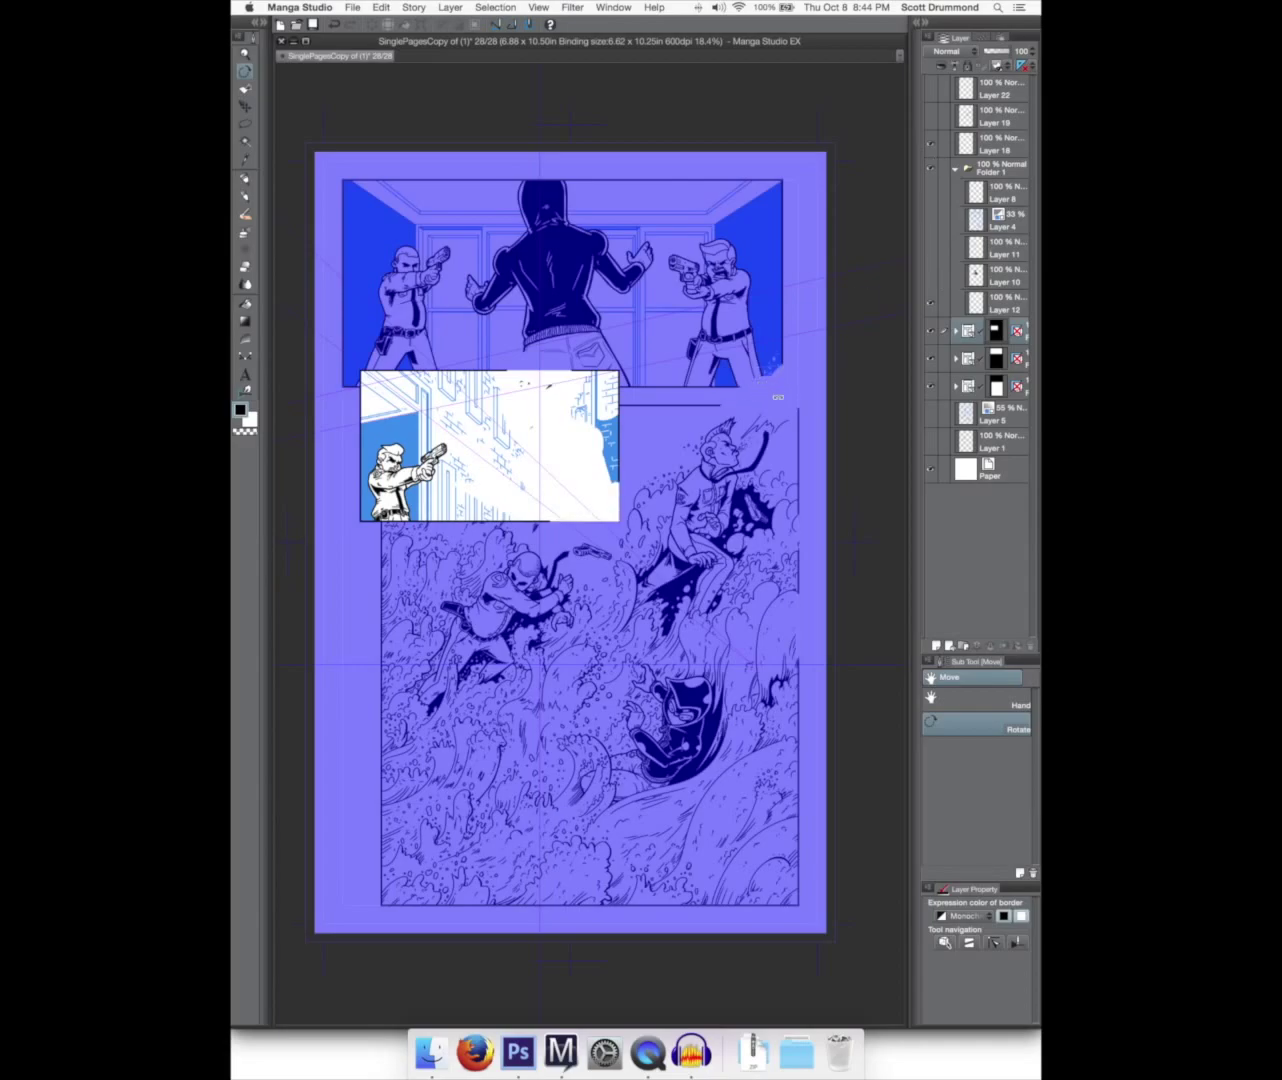
left_click(956, 331)
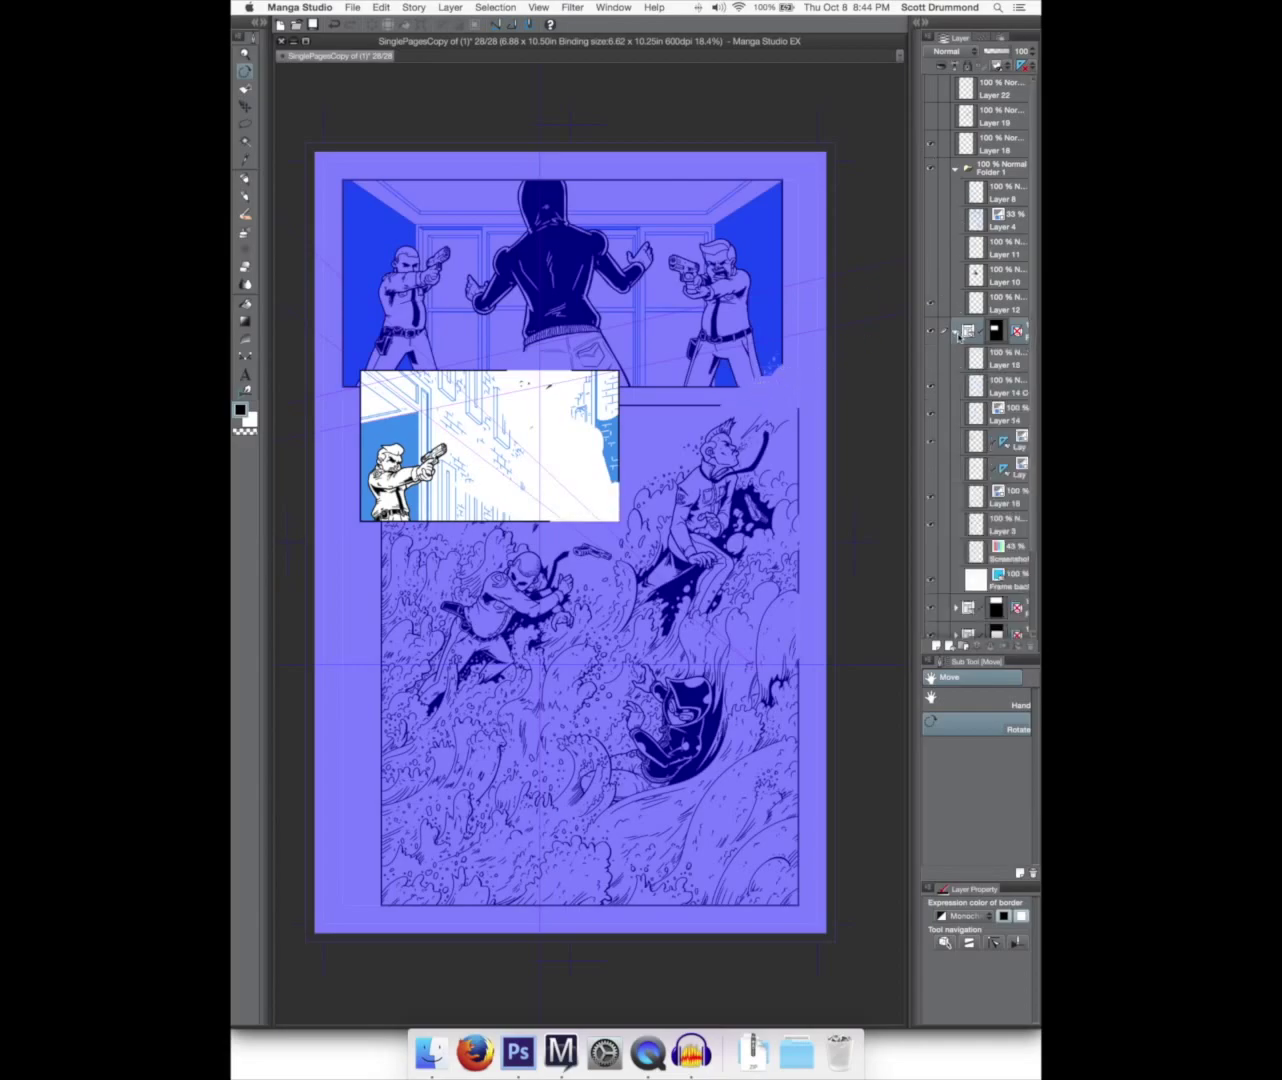
left_click(932, 546)
left_click(932, 546)
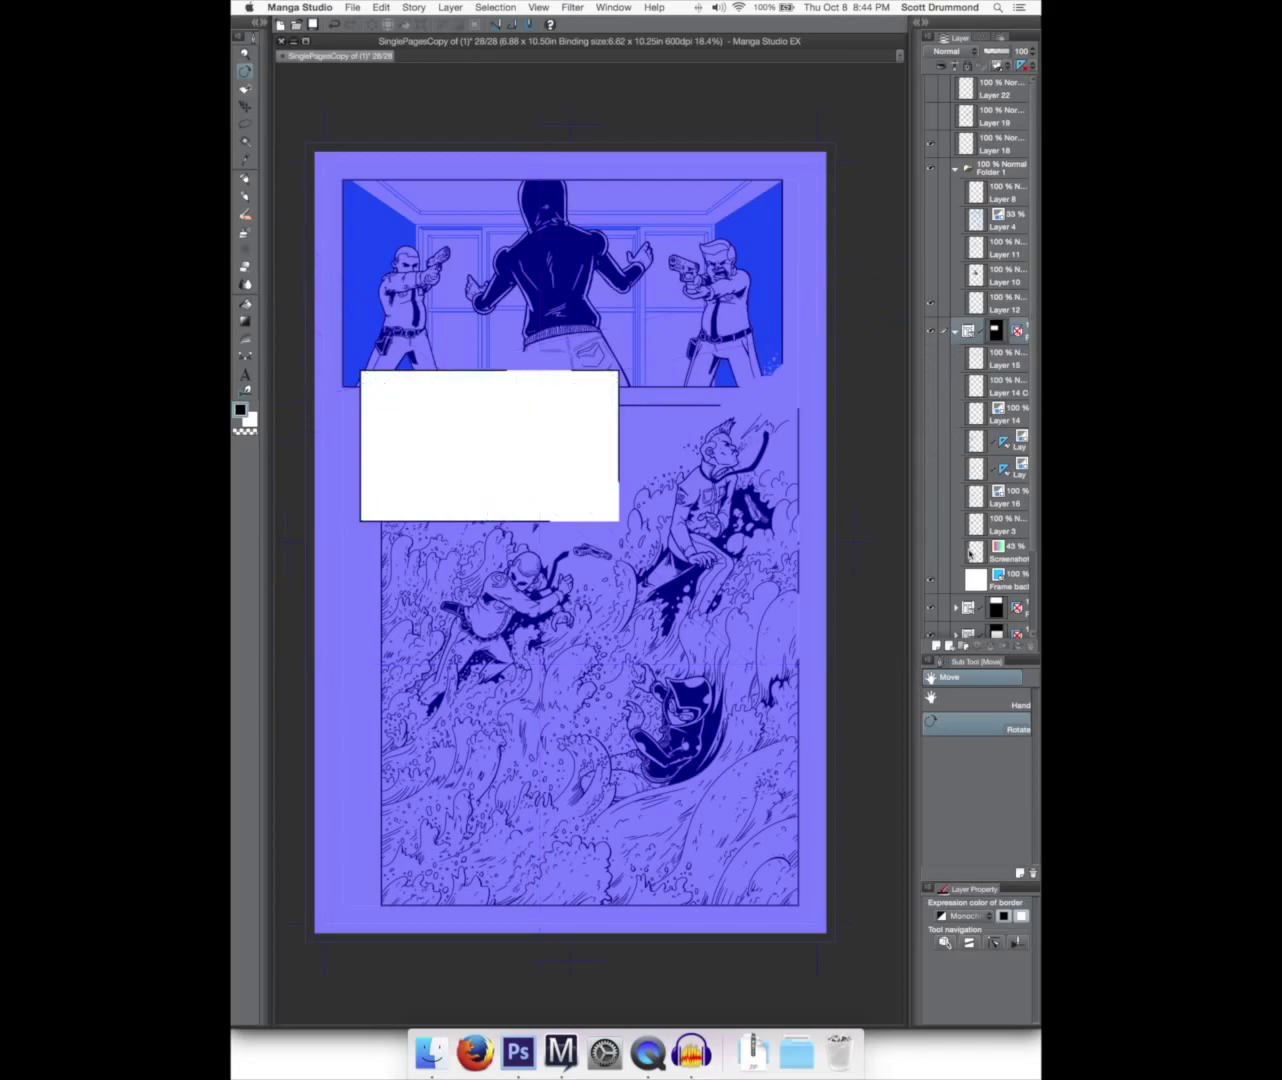
scroll(990, 579, "down", 4)
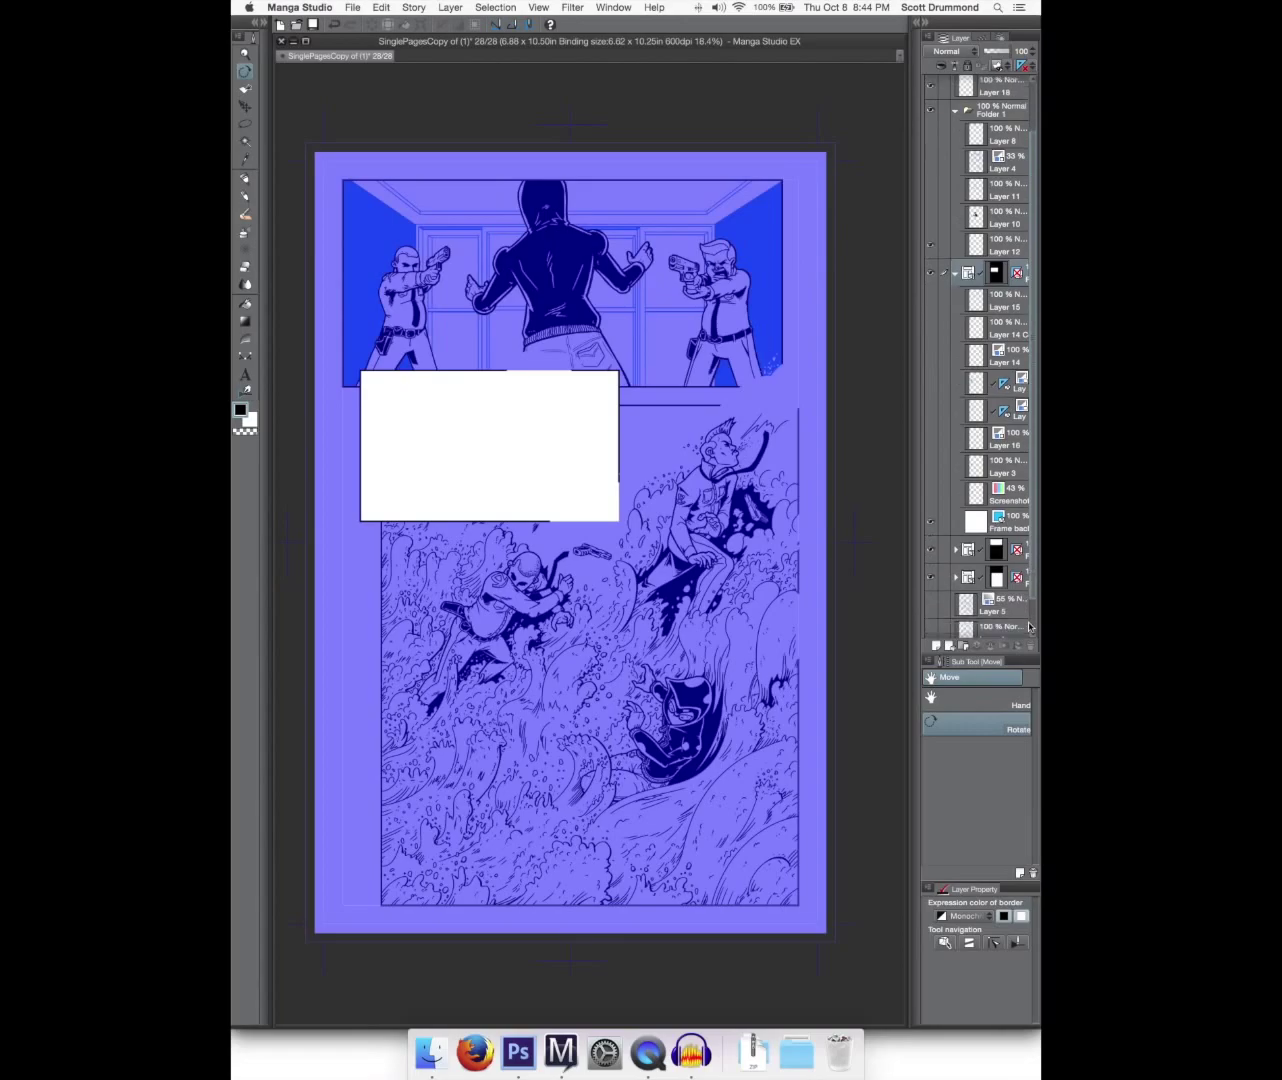
- Hide the top panel's figure artwork and the wave panel's inked artwork
left_click(955, 515)
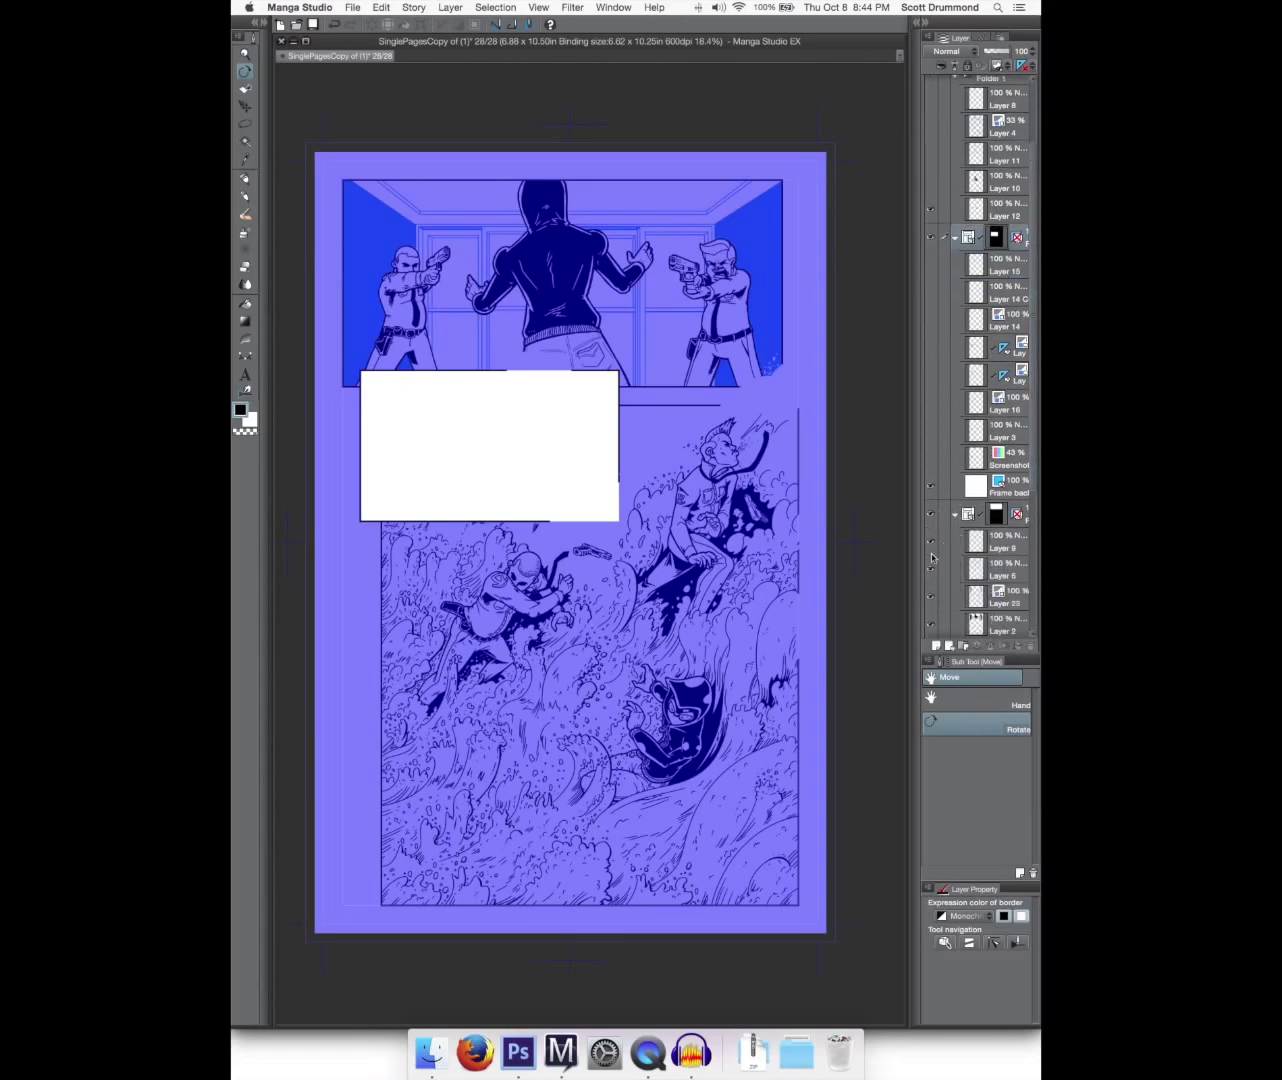
scroll(1030, 530, "down", 6)
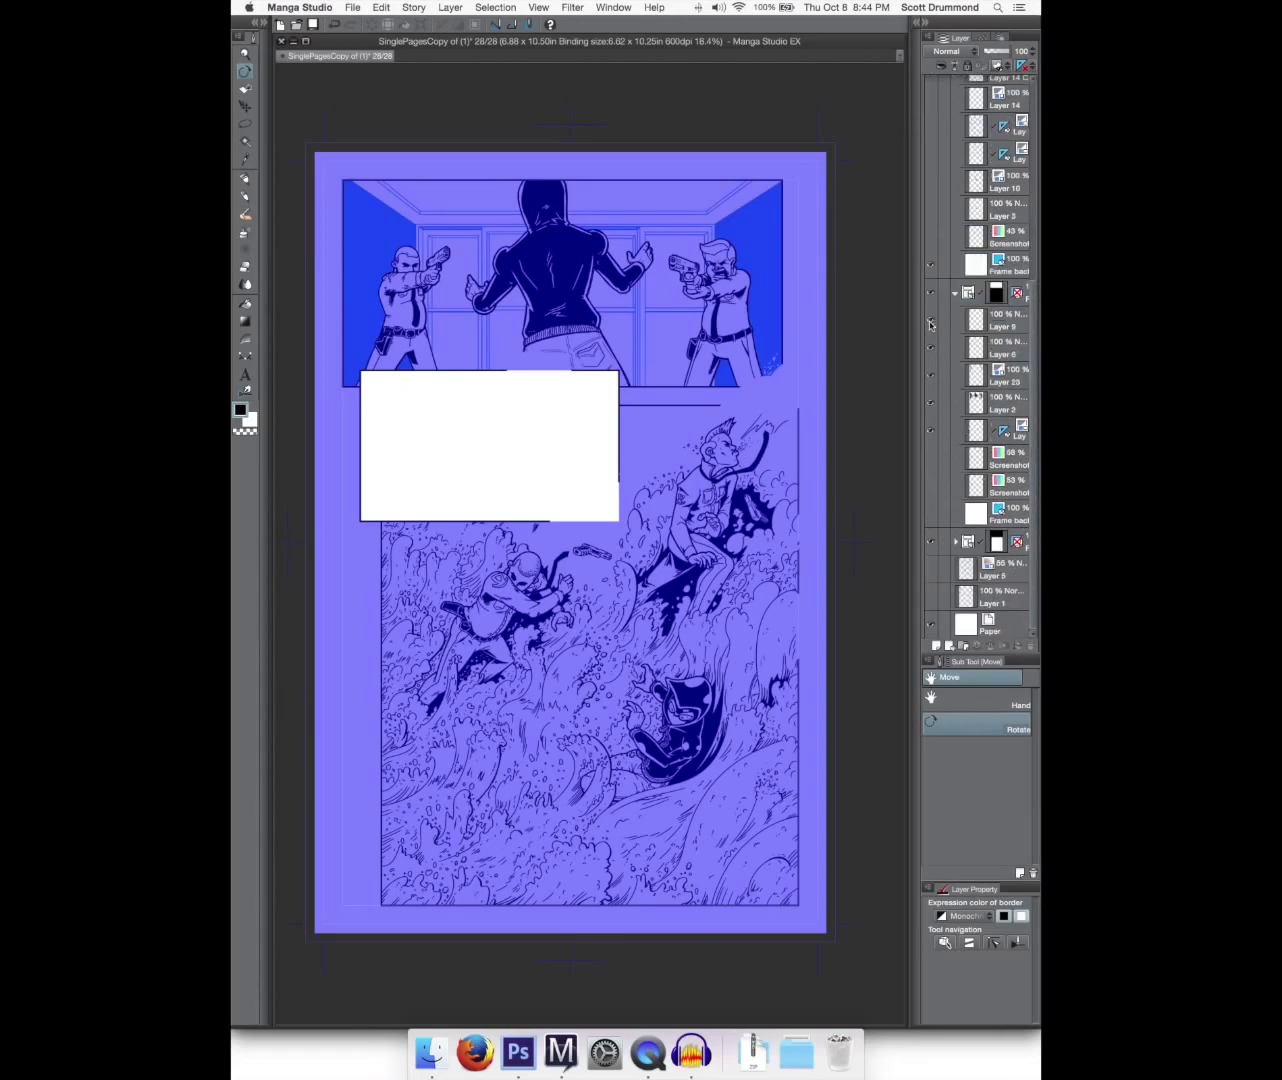
left_click(962, 545)
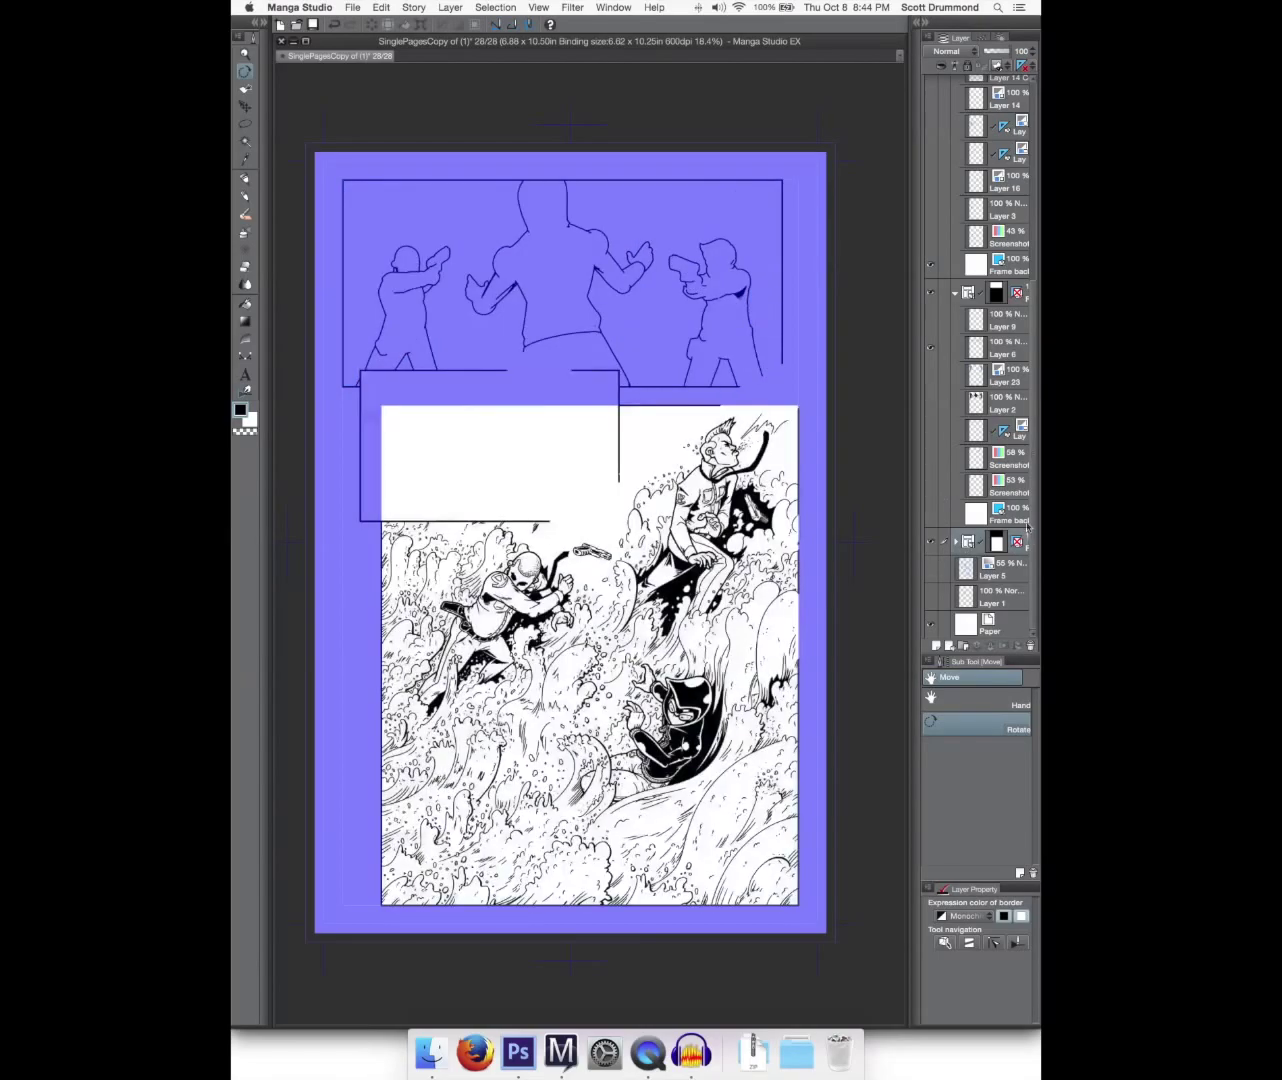
left_click(956, 542)
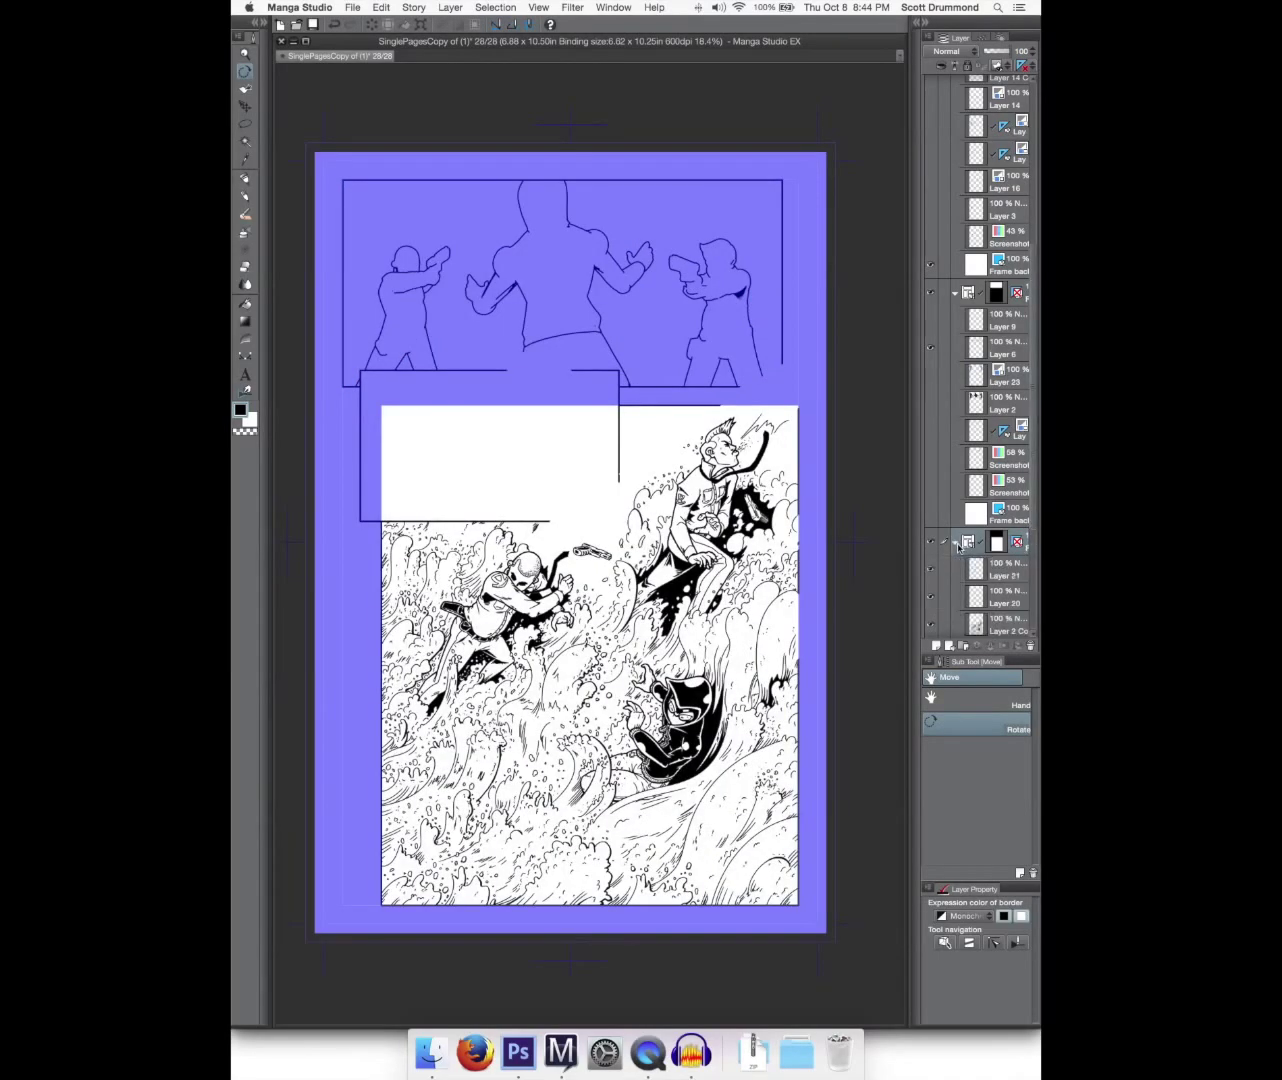
left_click(930, 350)
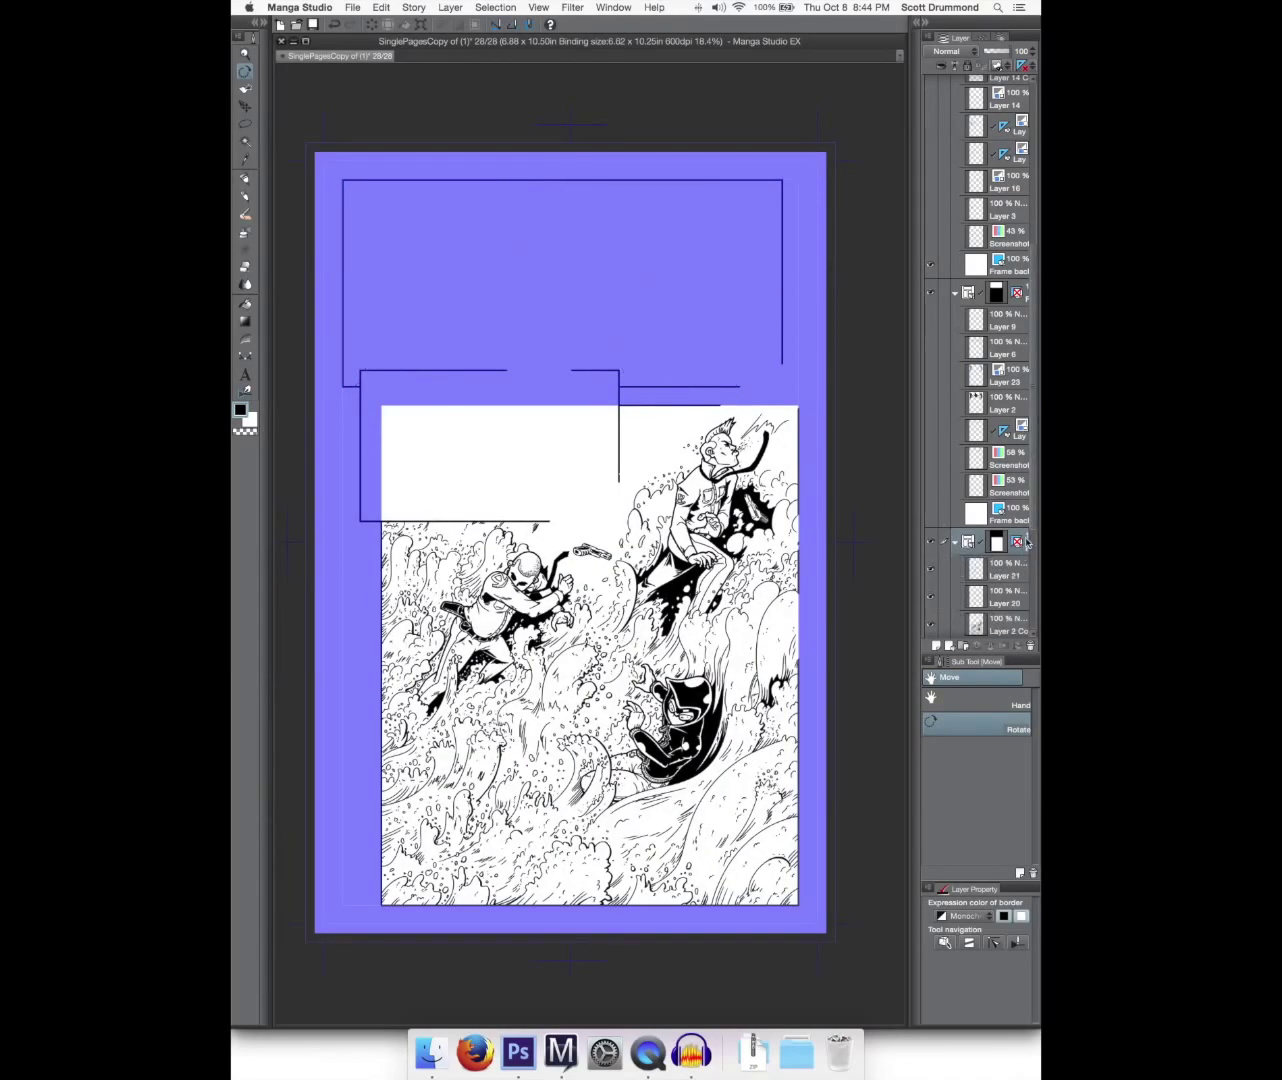
scroll(1032, 542, "down", 5)
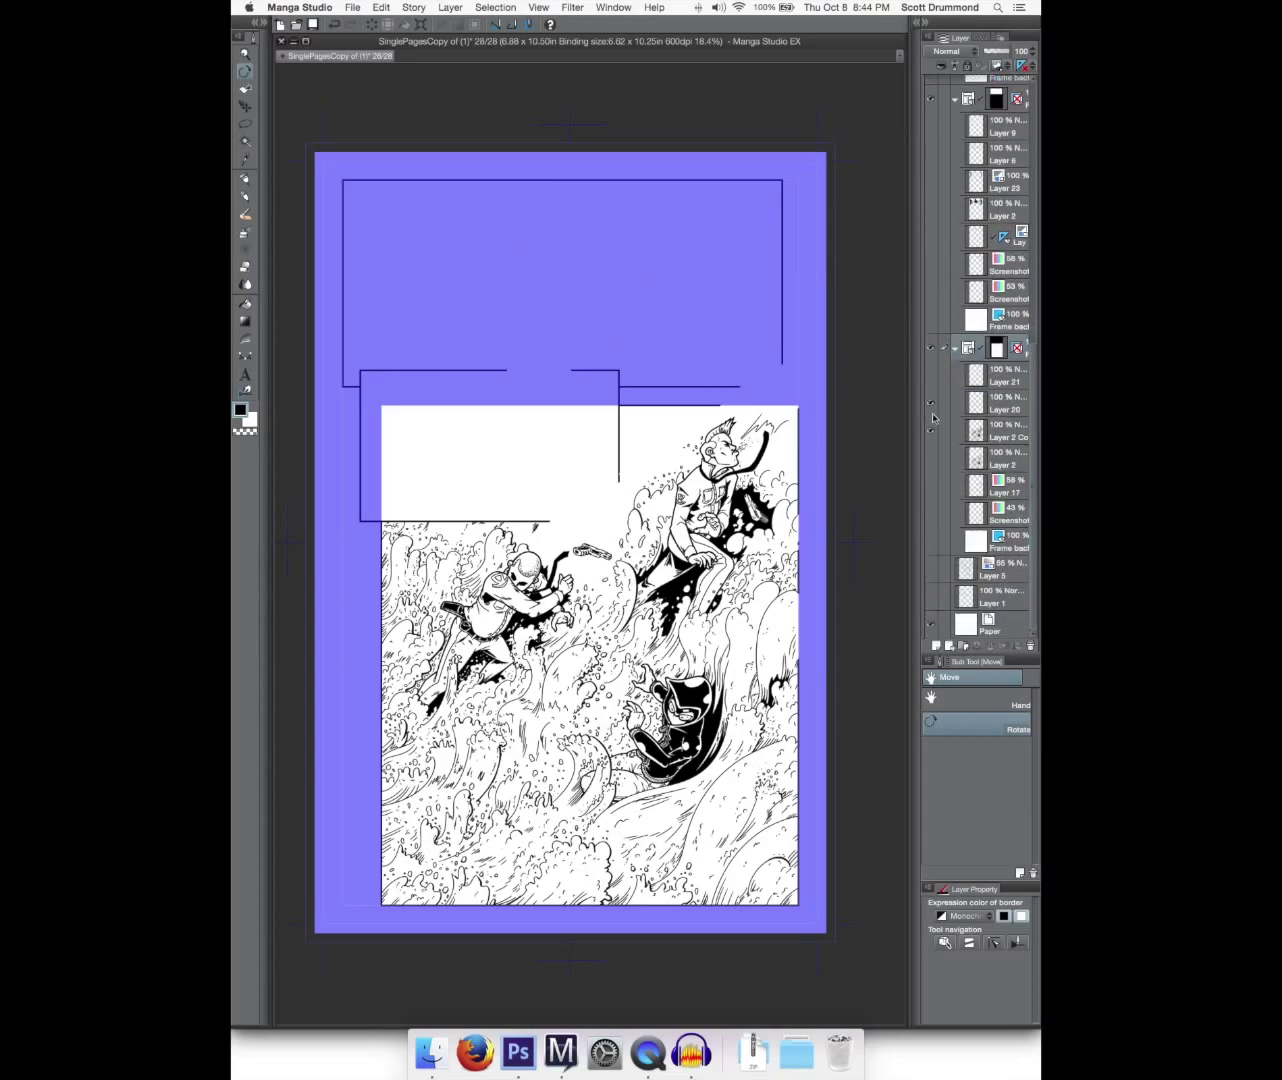
left_click(931, 432)
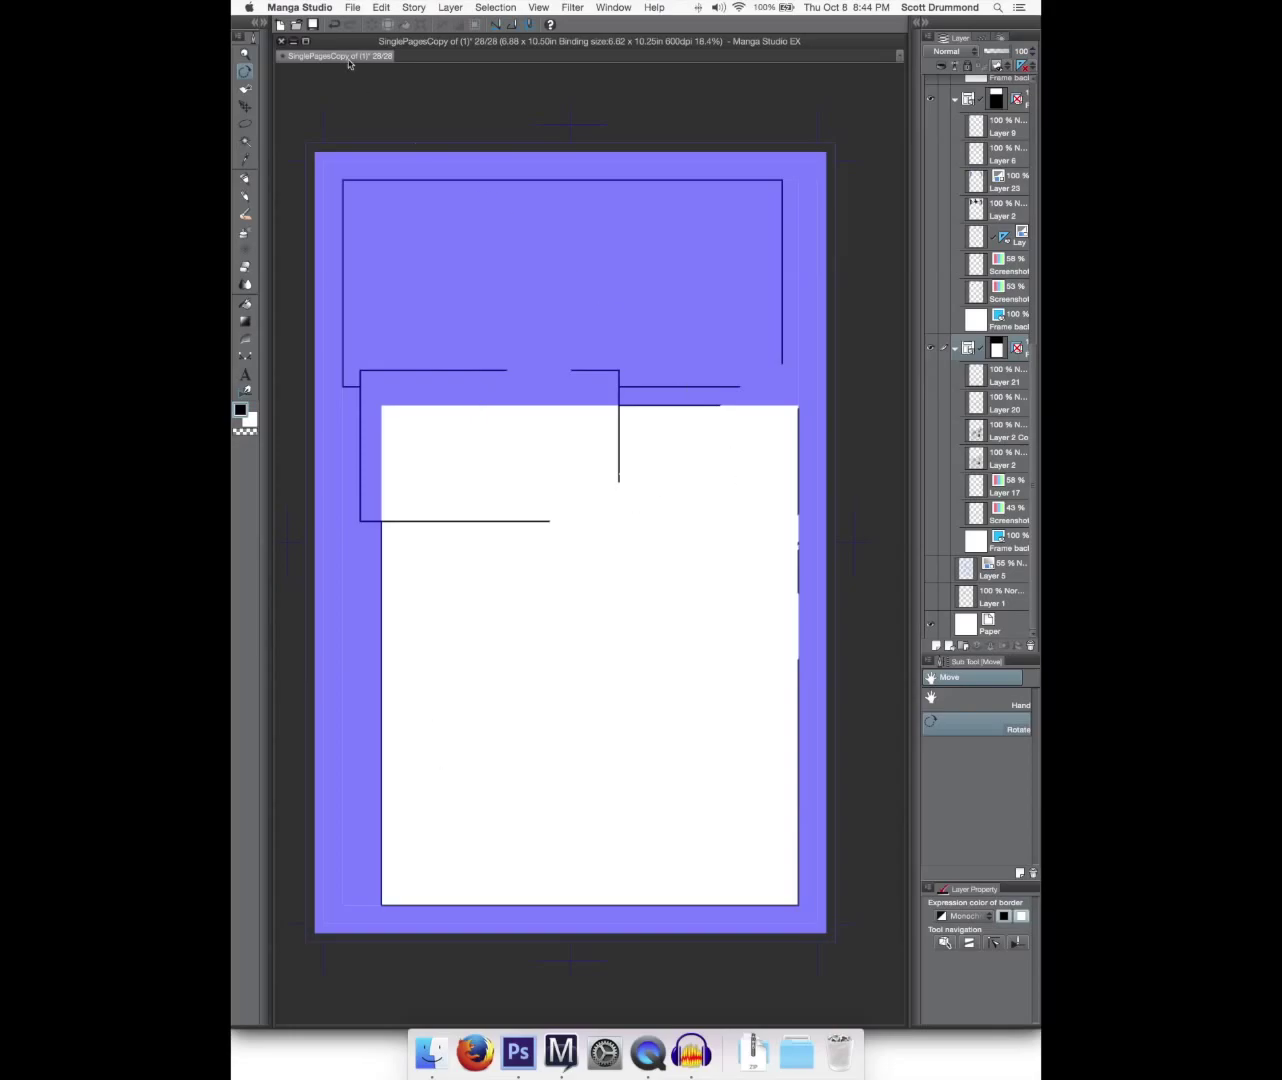
- Quit Manga Studio without saving changes
left_click(321, 9)
left_click(375, 295)
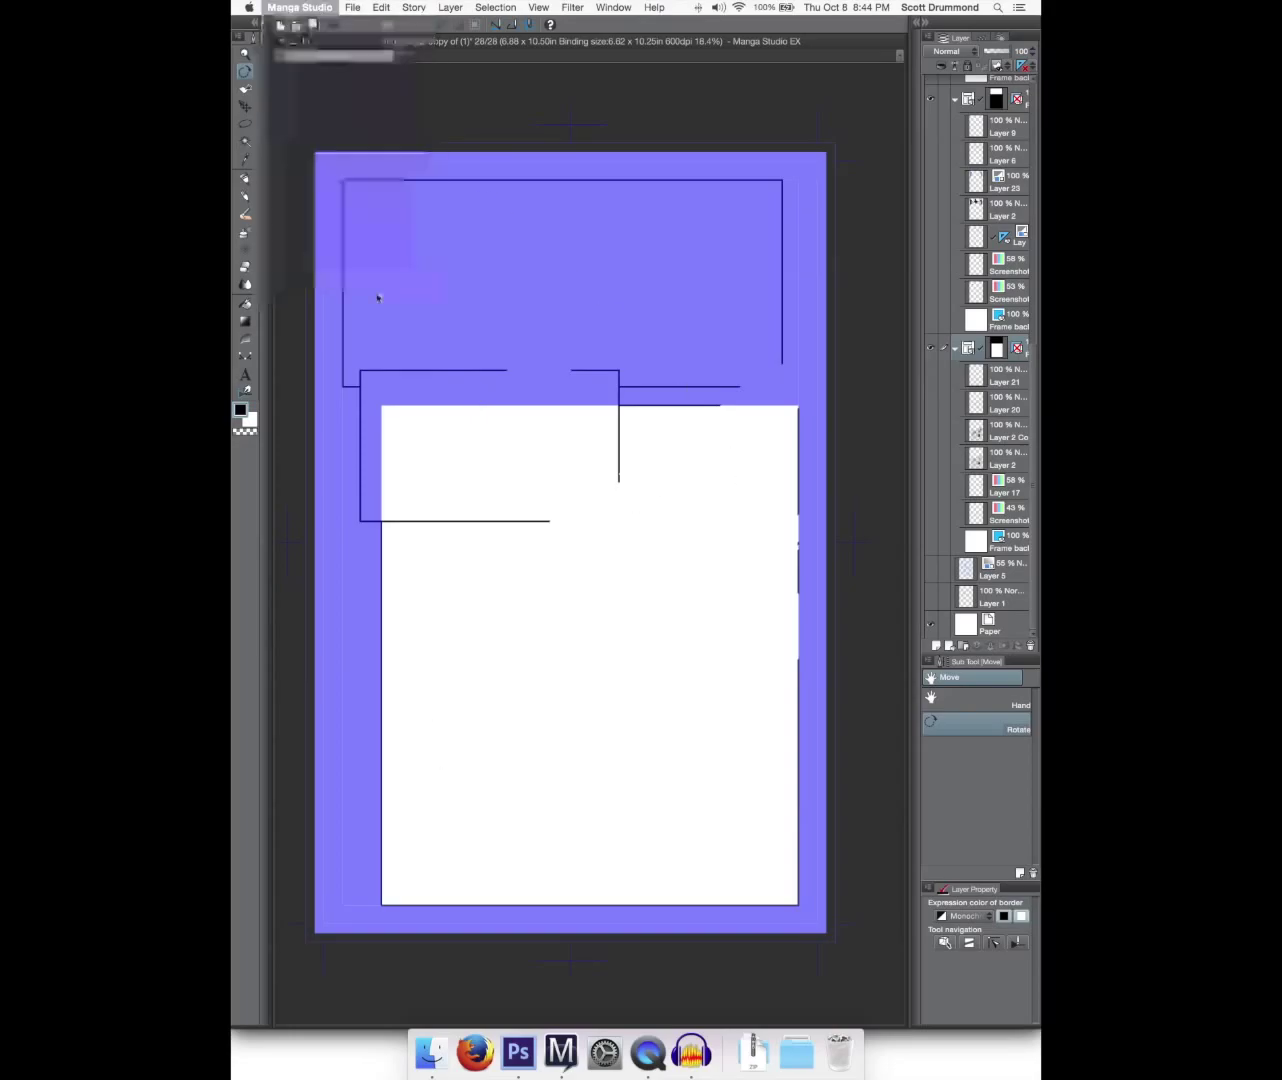
left_click(660, 392)
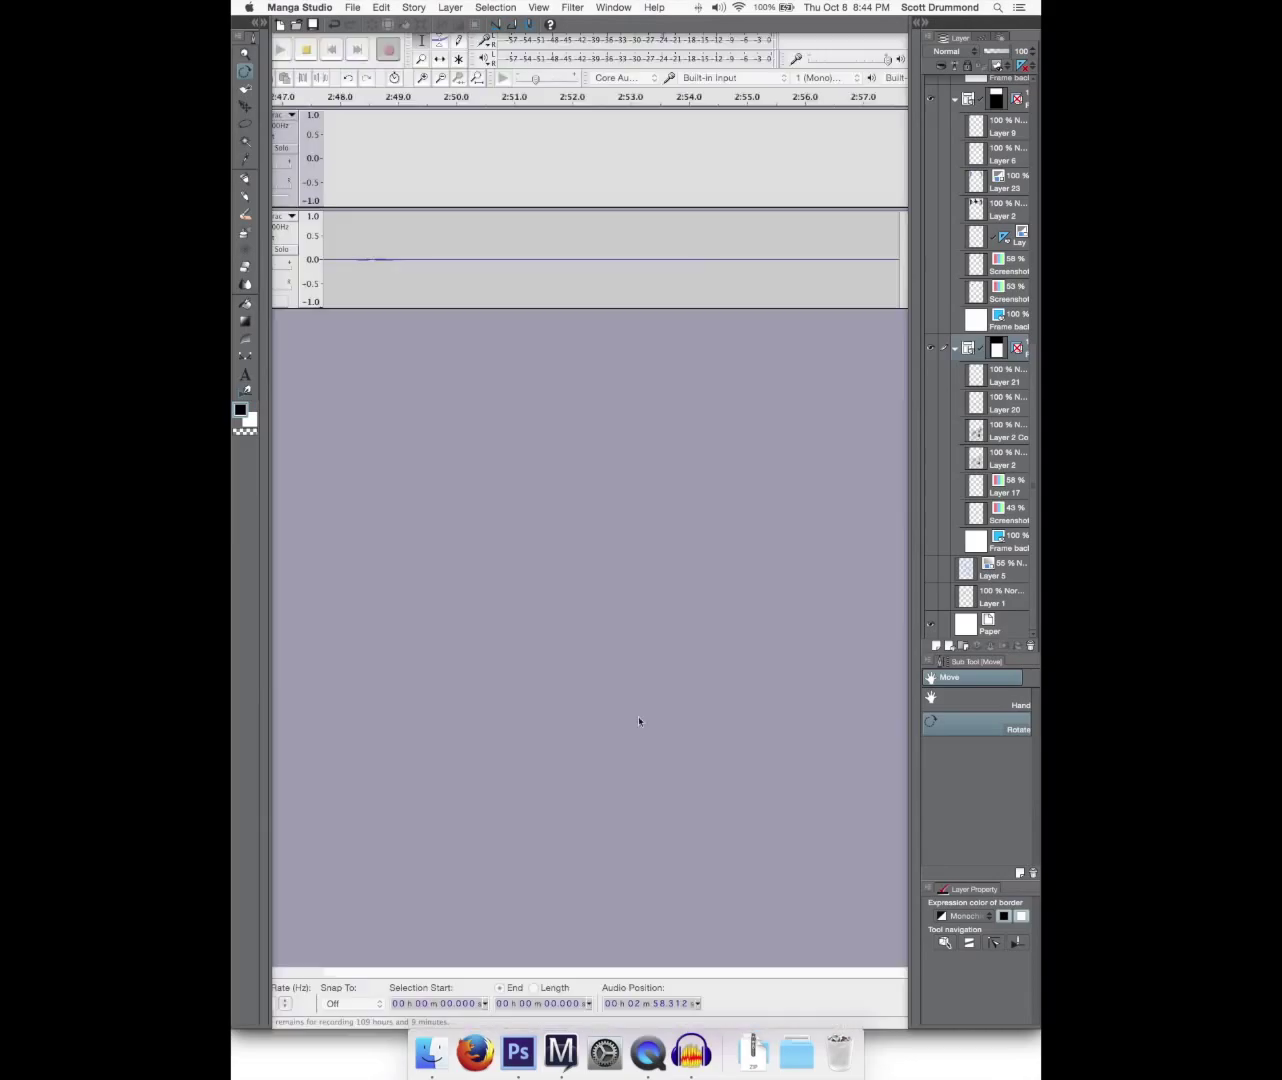
- In Photoshop, hide Panels through Layer 1, check the upper 33 inks, and select that layer
left_click(513, 1053)
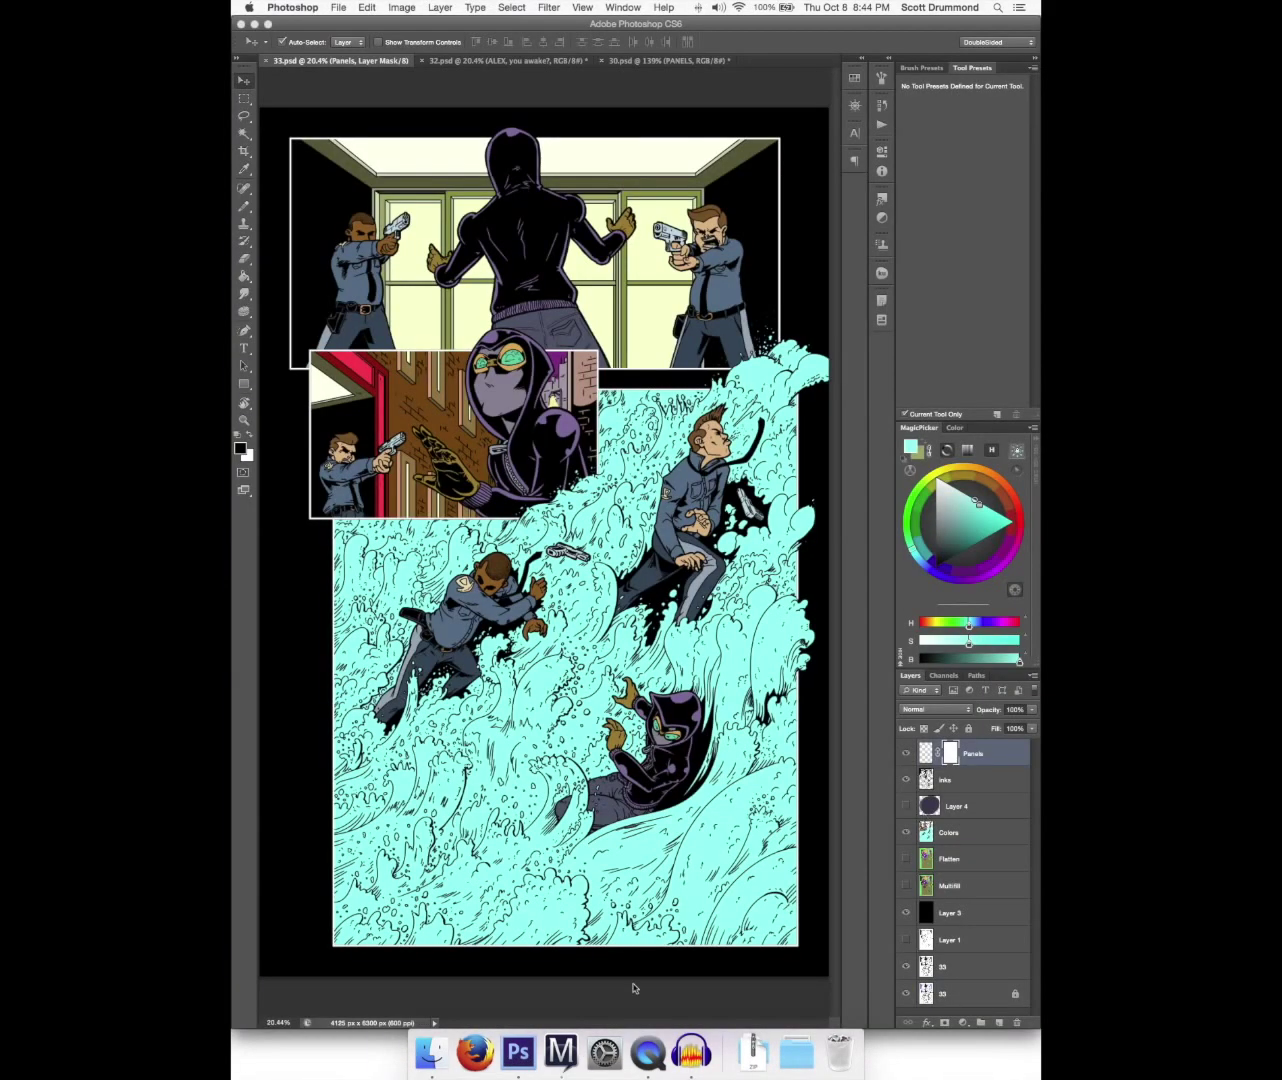
left_click_drag(907, 754, 908, 939)
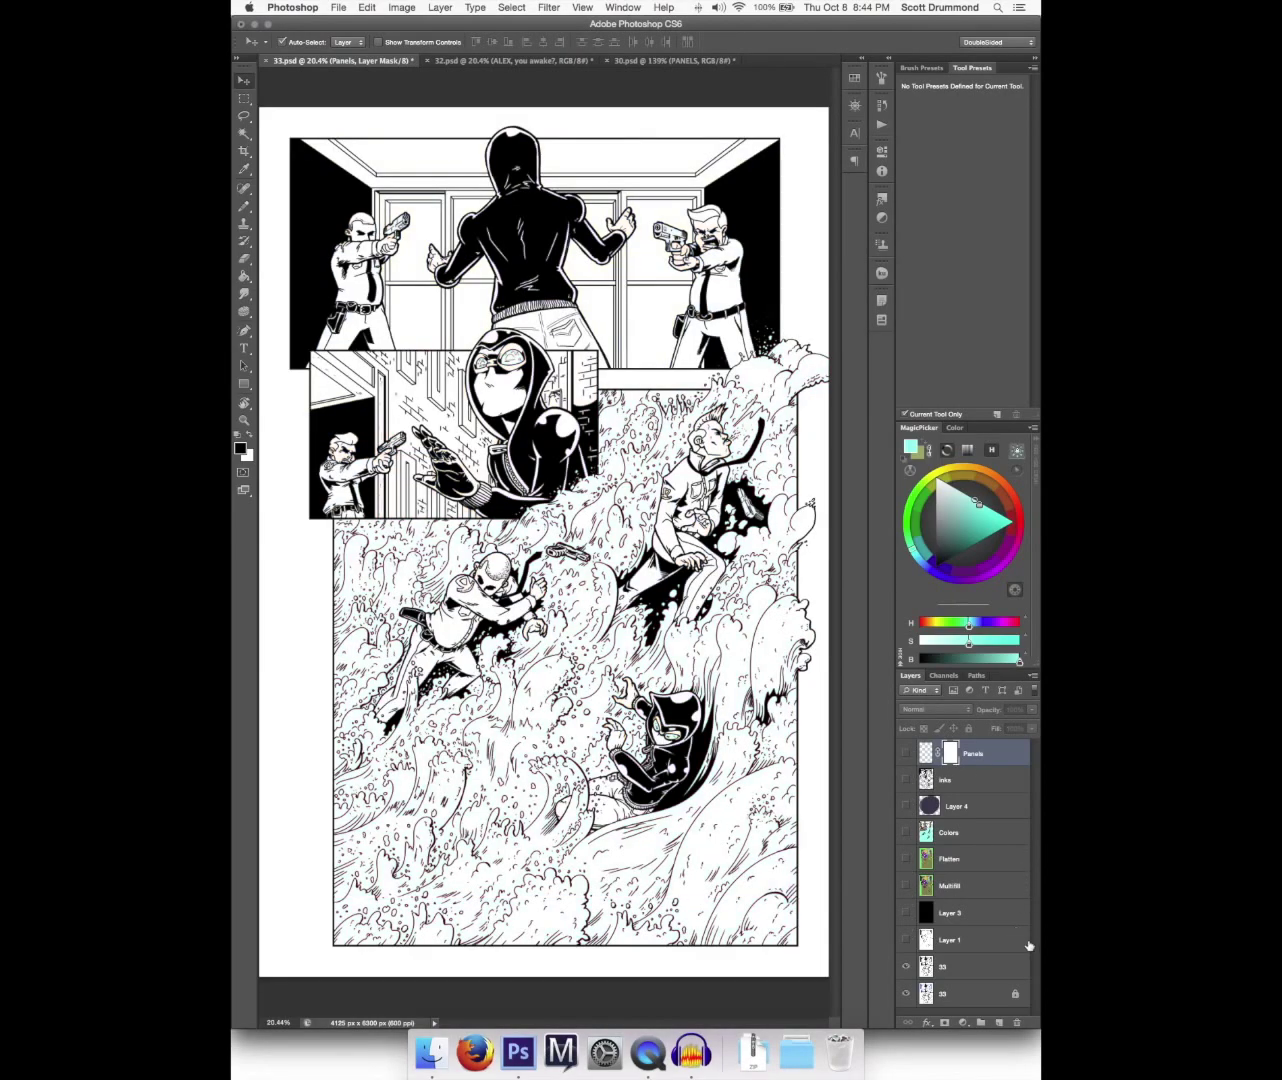
left_click(907, 967)
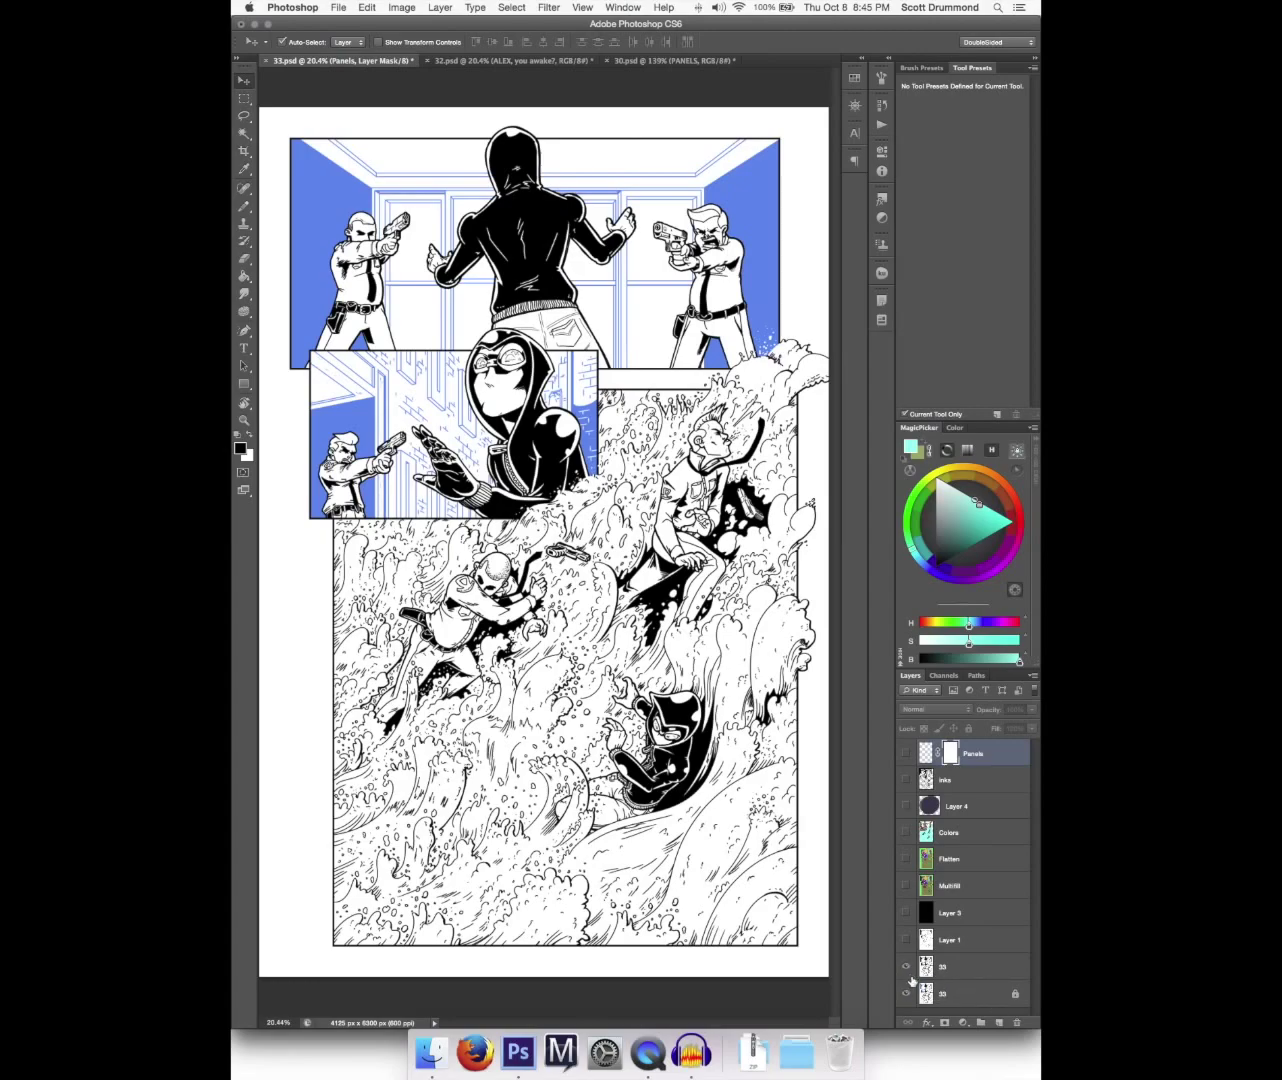
left_click(906, 967)
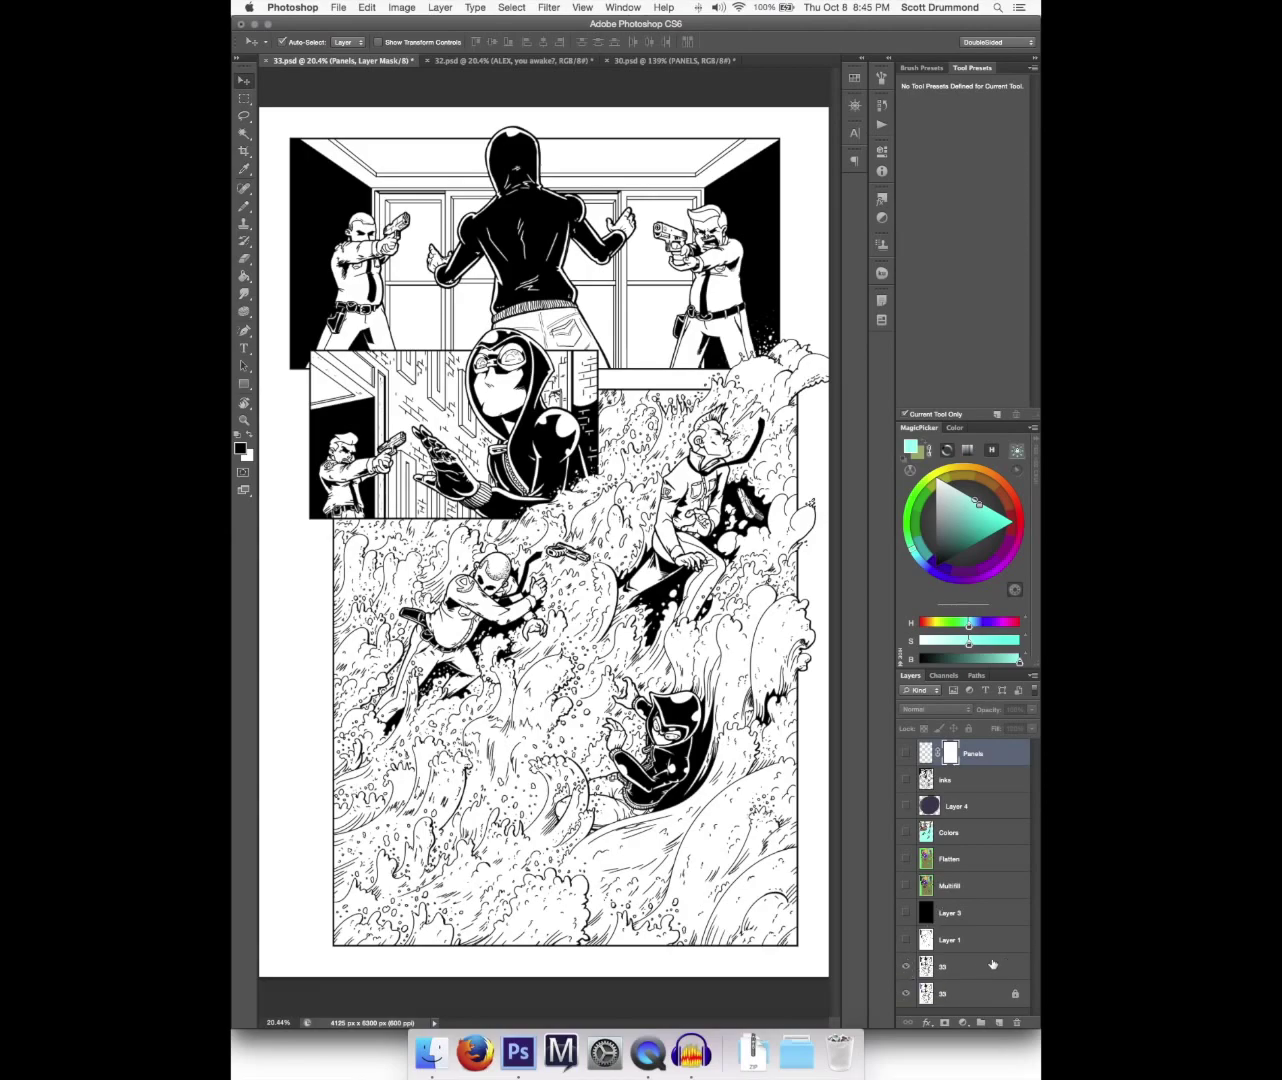
left_click(975, 970)
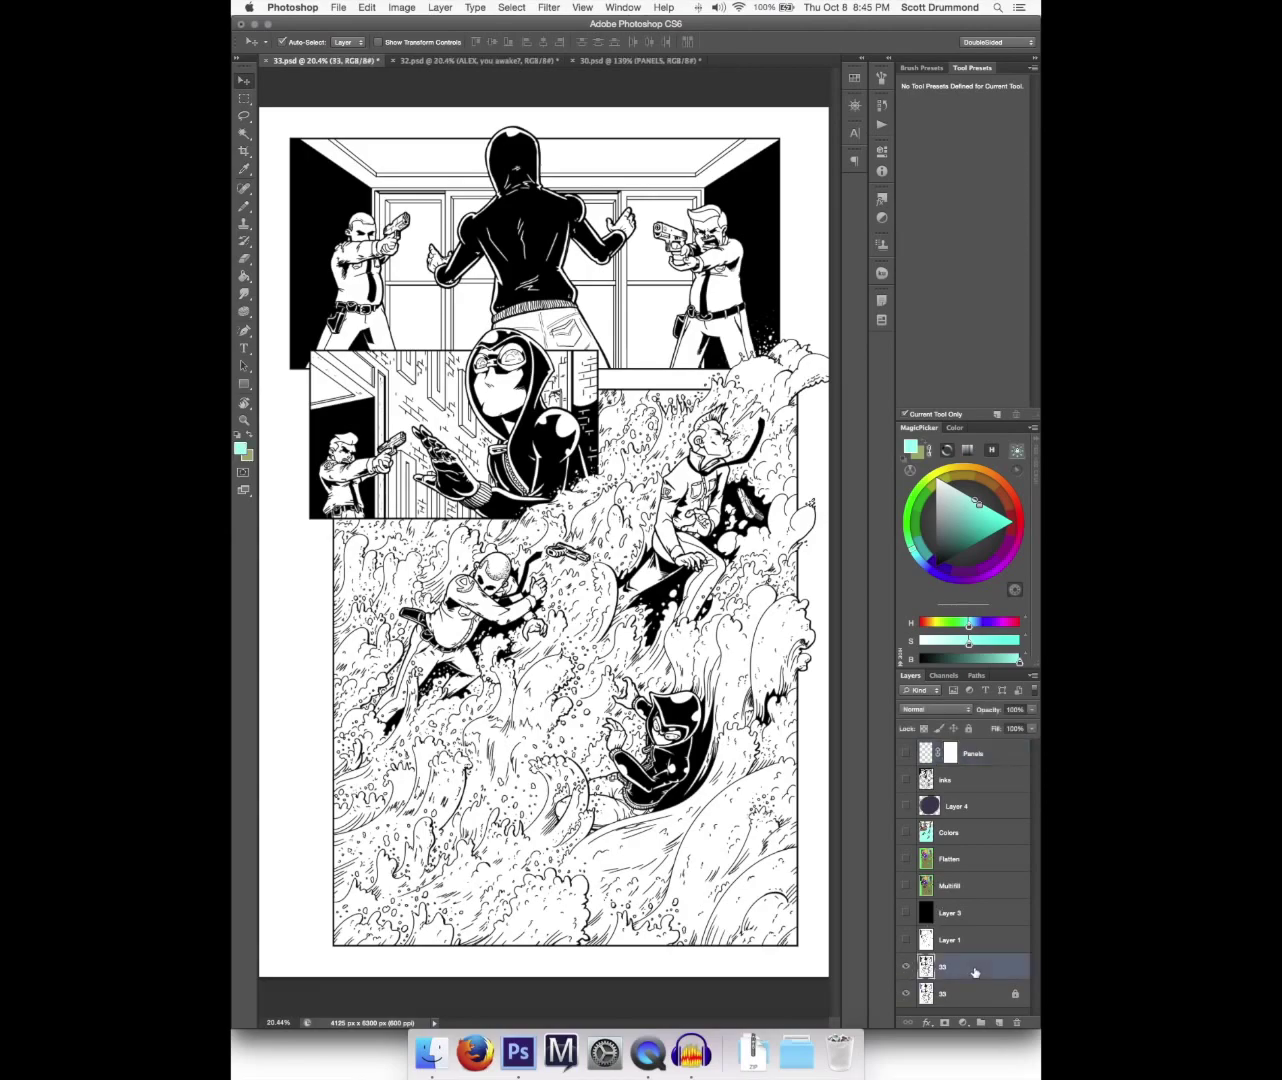
- Show the 33 inks and white Layer 1, comparing Layer 1 on and off, ending visible
left_click(907, 969)
left_click(906, 941)
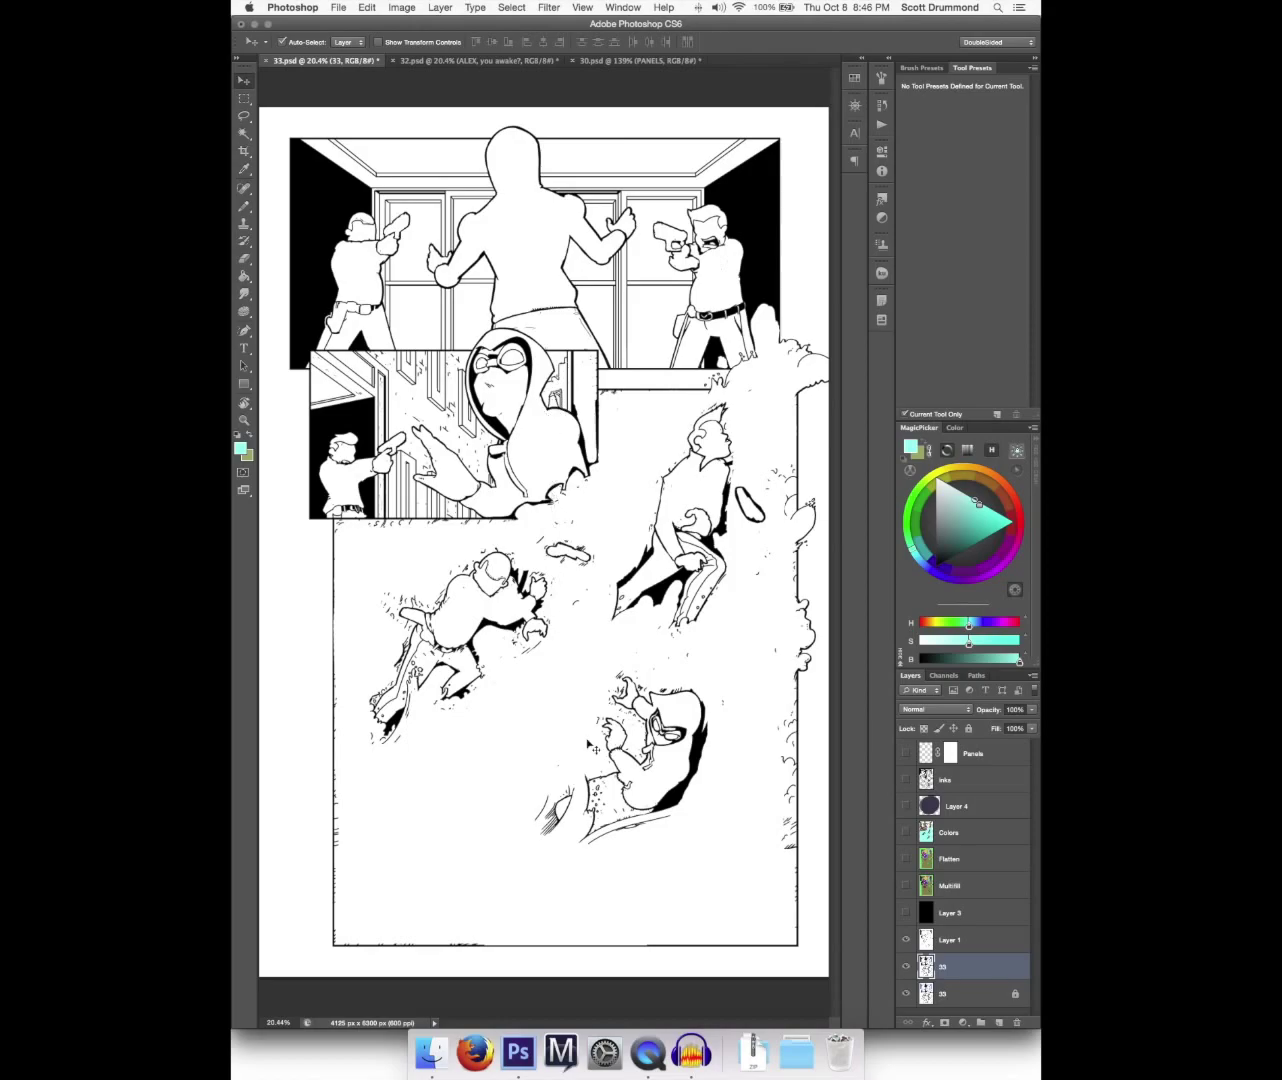
left_click(906, 941)
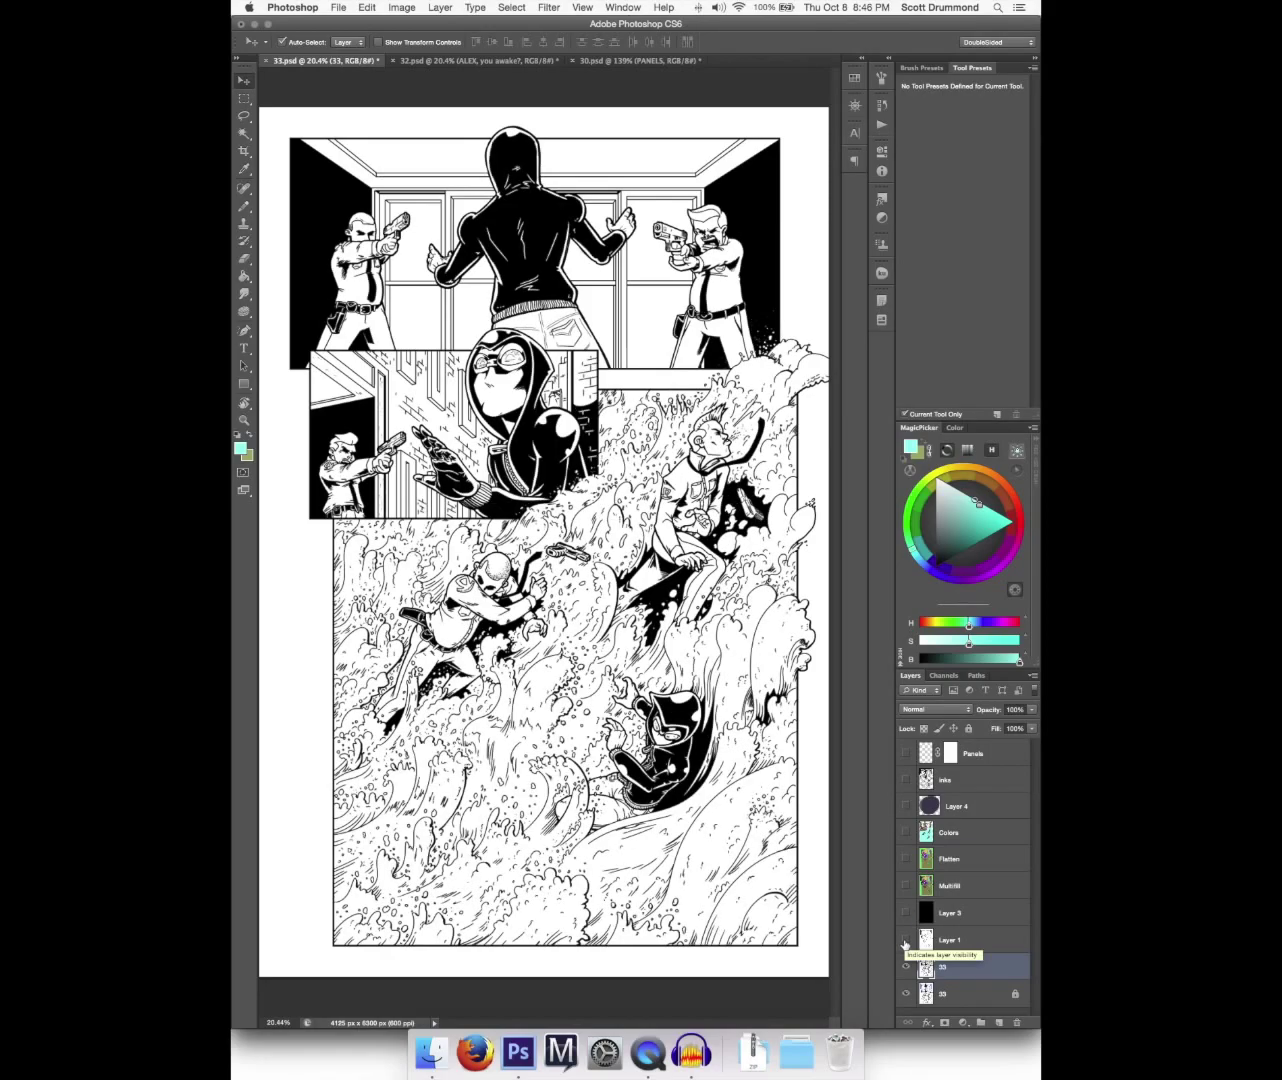
left_click(905, 942)
left_click(906, 942)
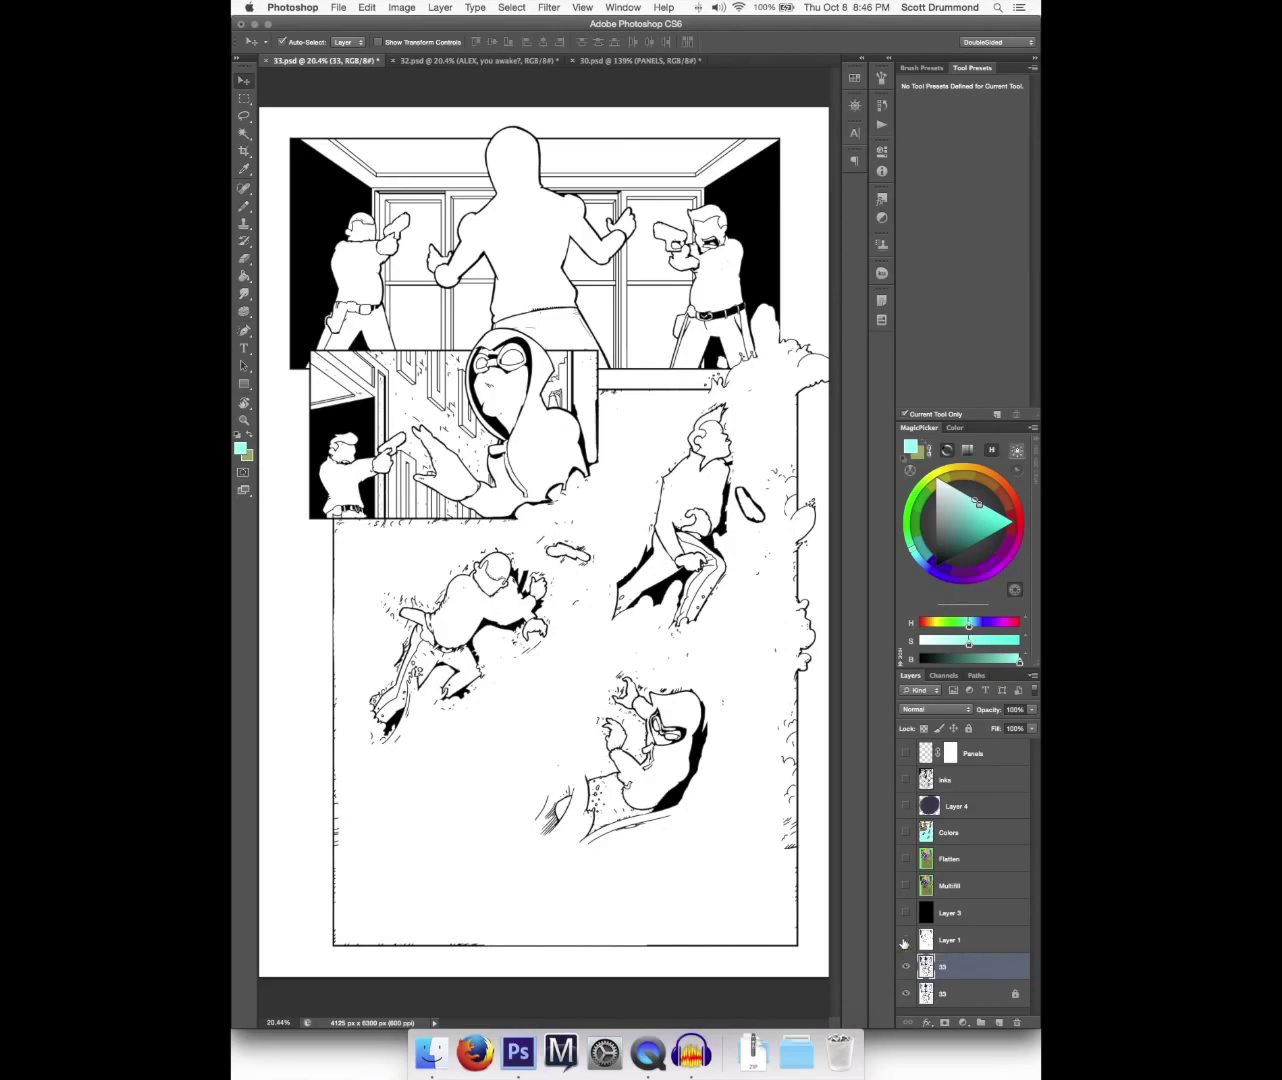
left_click(906, 942)
- Run Filter > BPelt > MultiFill and show the new MultiFill colour flats layer
left_click(548, 7)
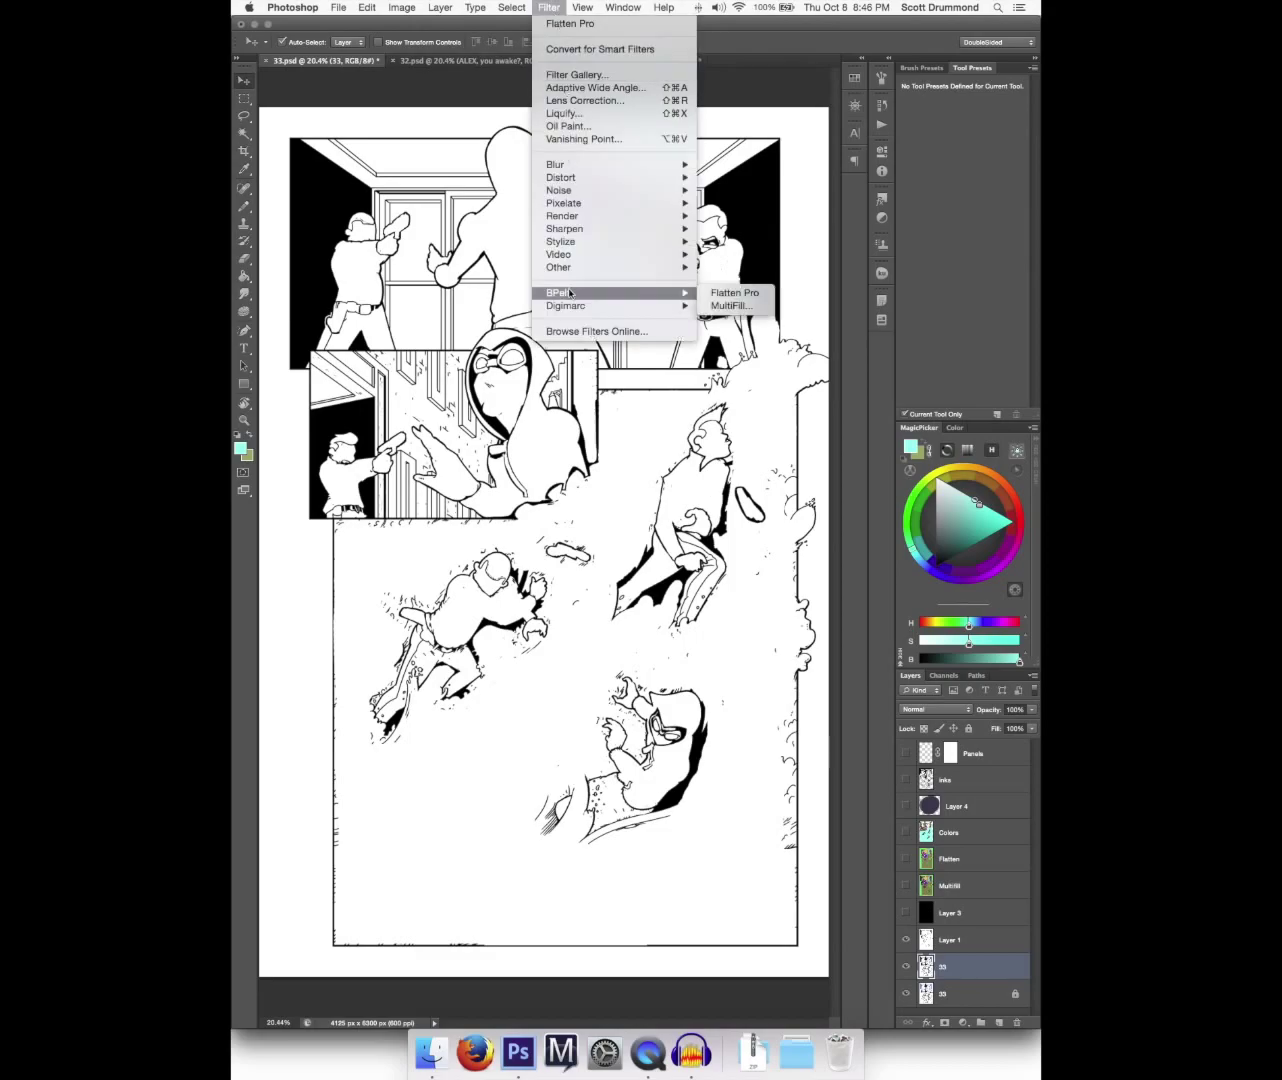
mouse_move(577, 295)
left_click(754, 313)
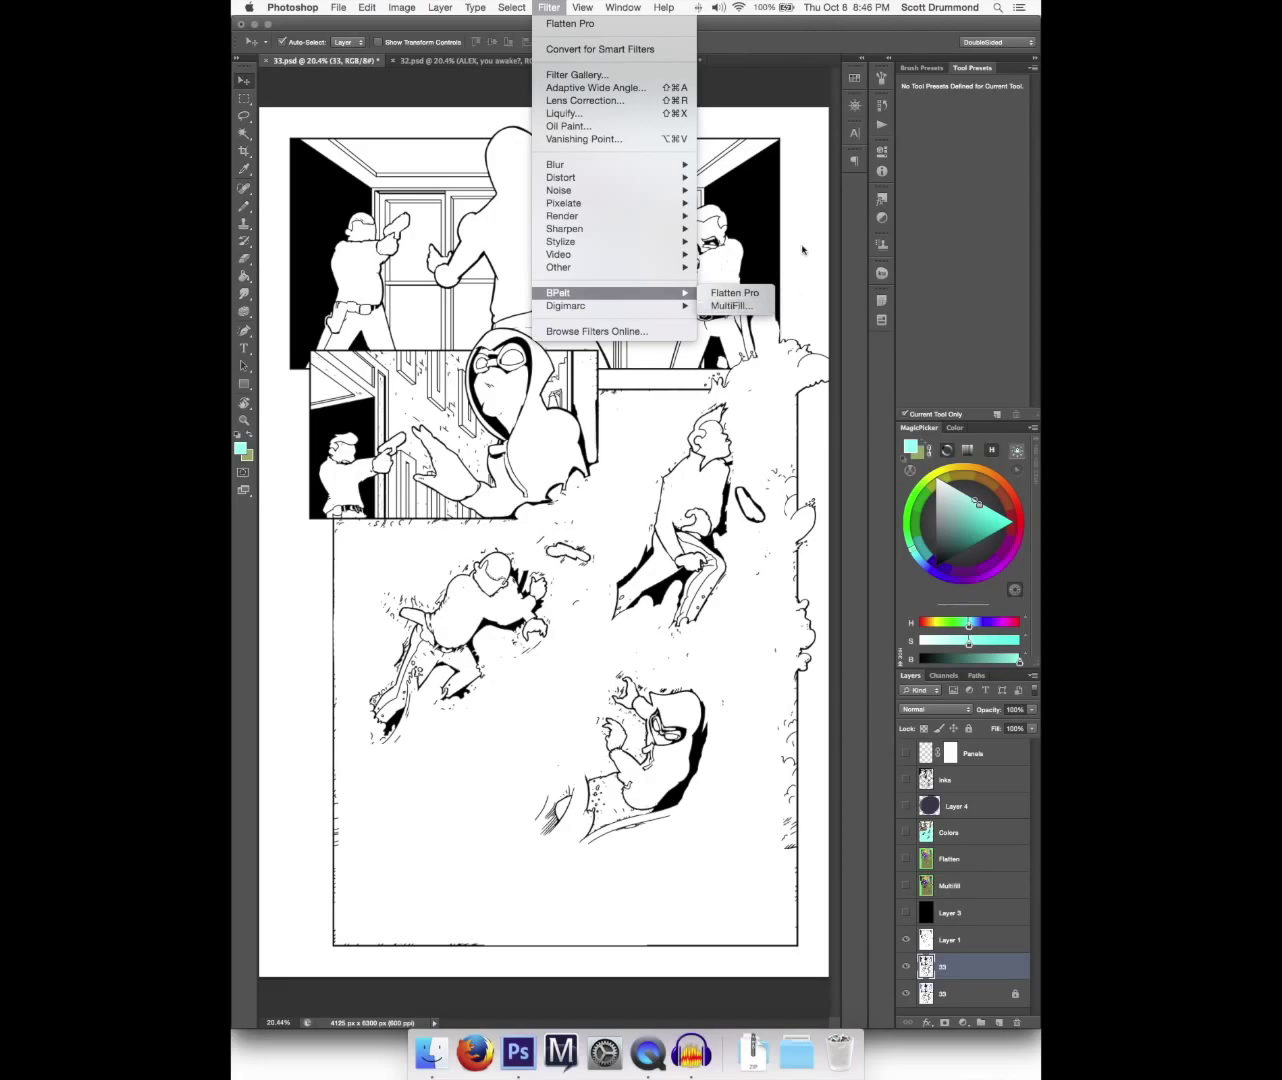
left_click(906, 888)
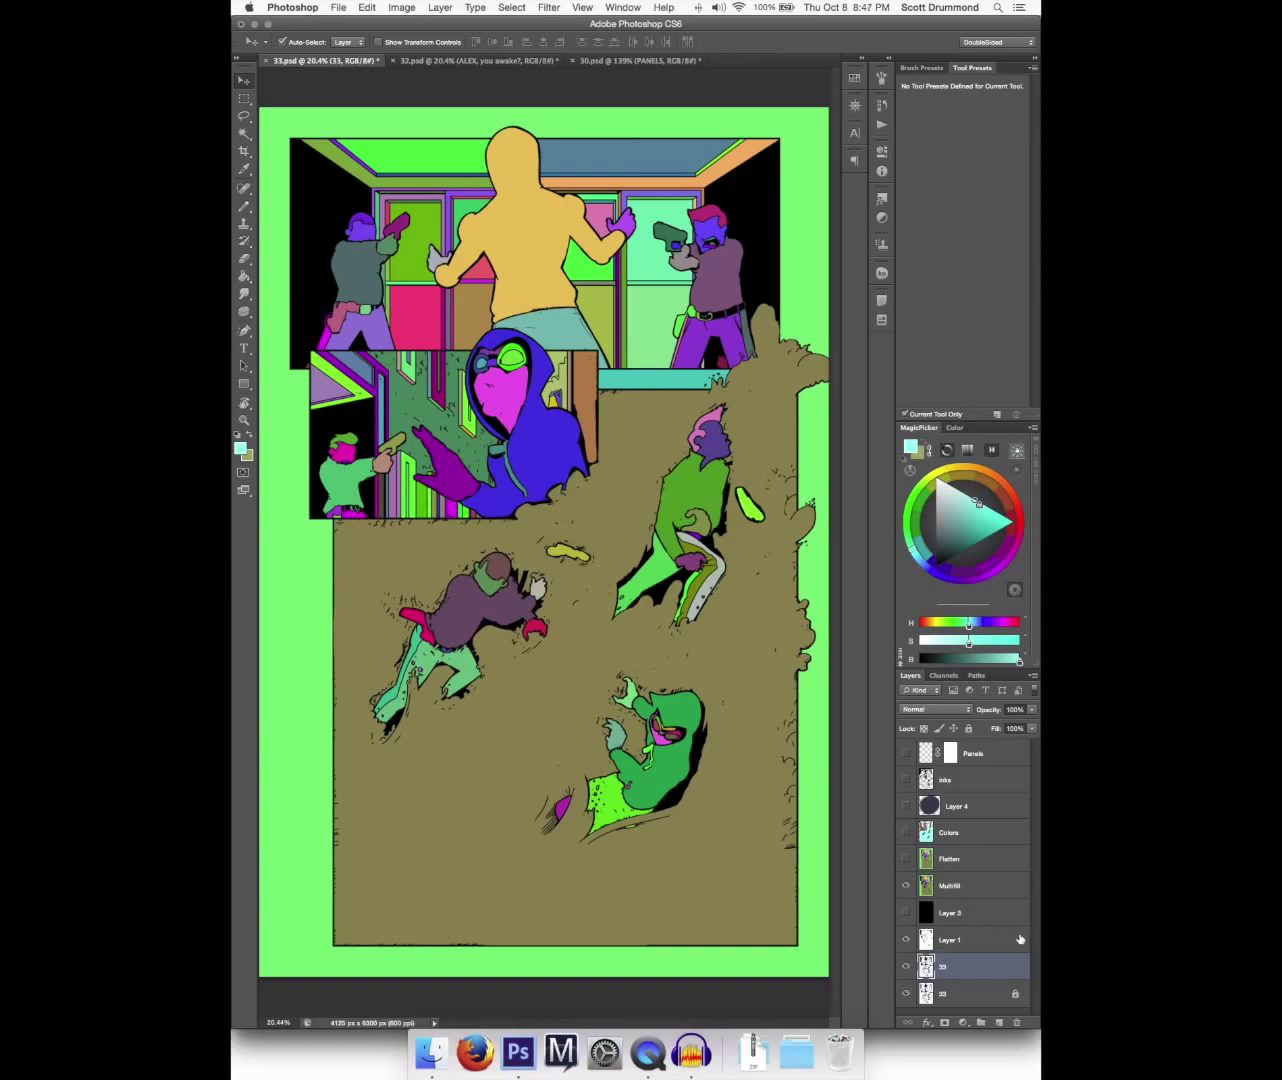
- Show Inks over MultiFill, switch to Magic Wand, solo Inks, then restore MultiFill
left_click(961, 887)
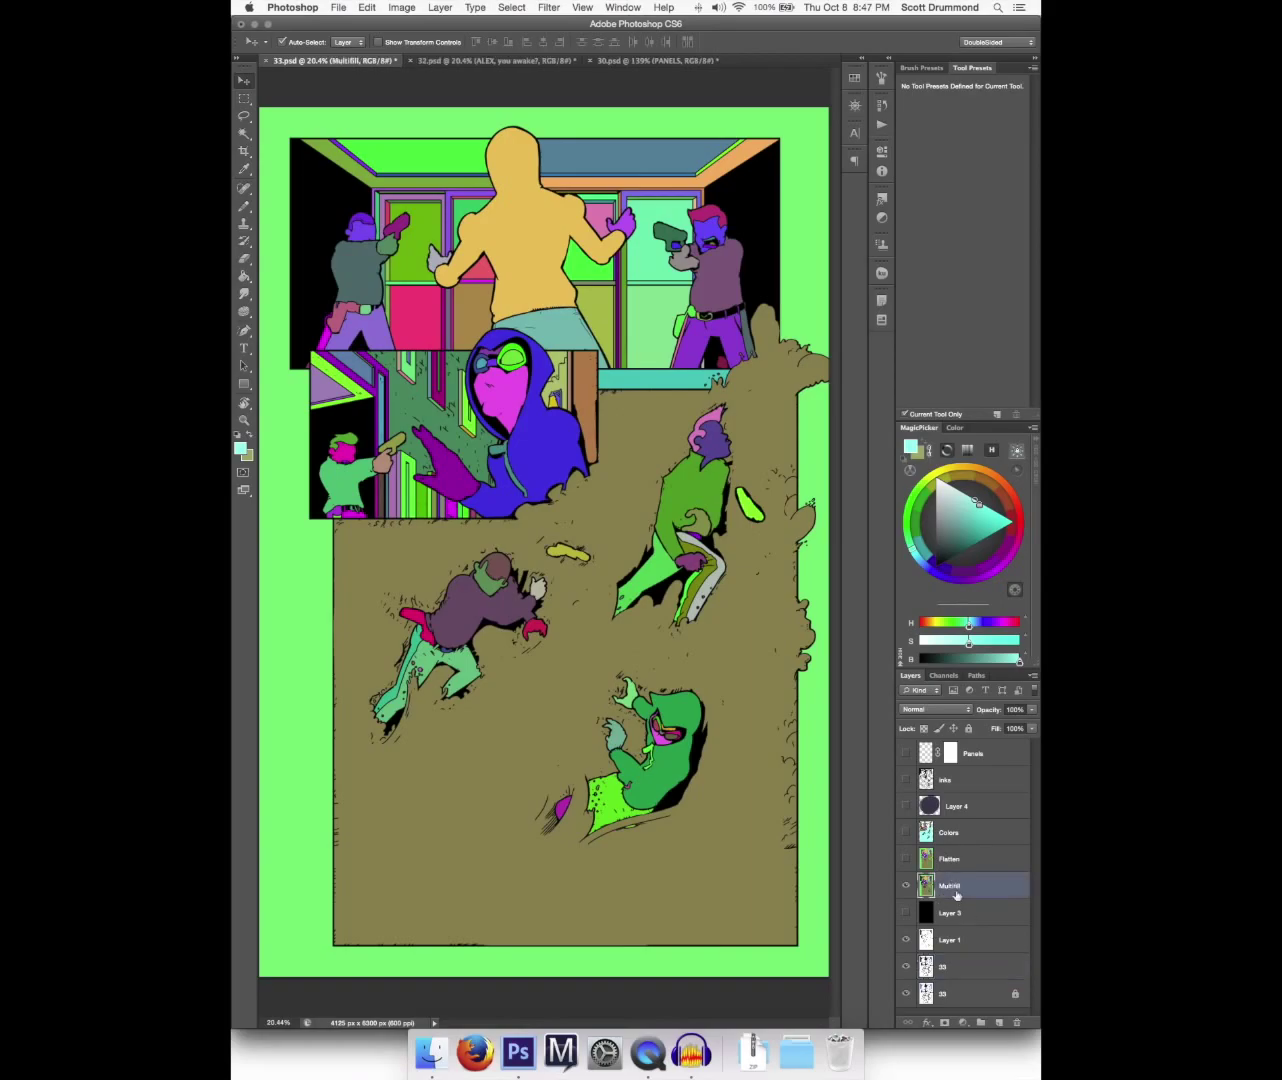
left_click(906, 780)
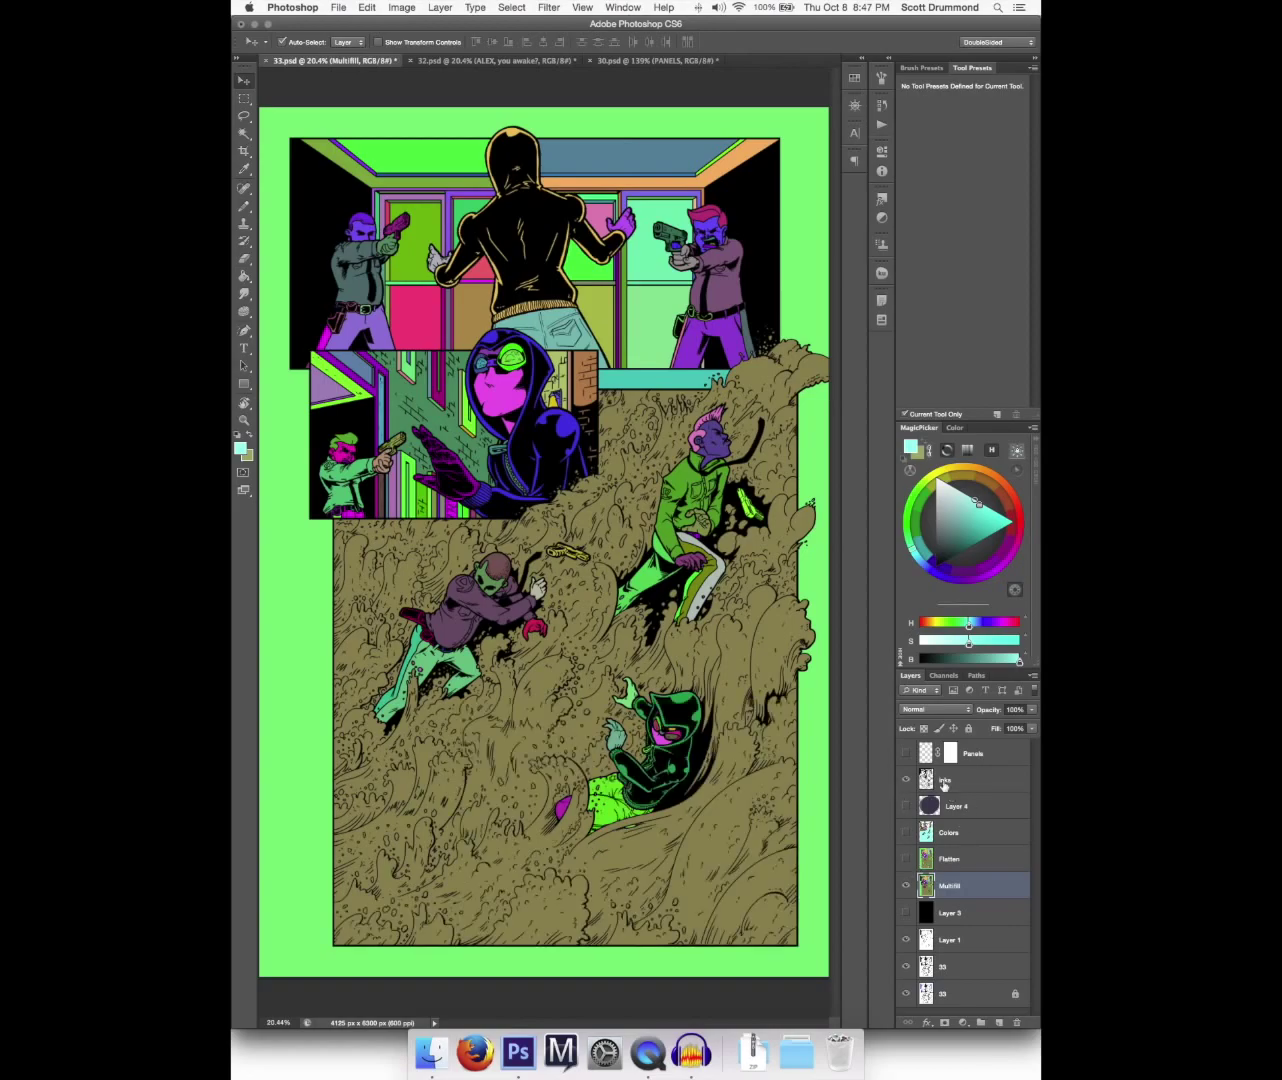
left_click(951, 791)
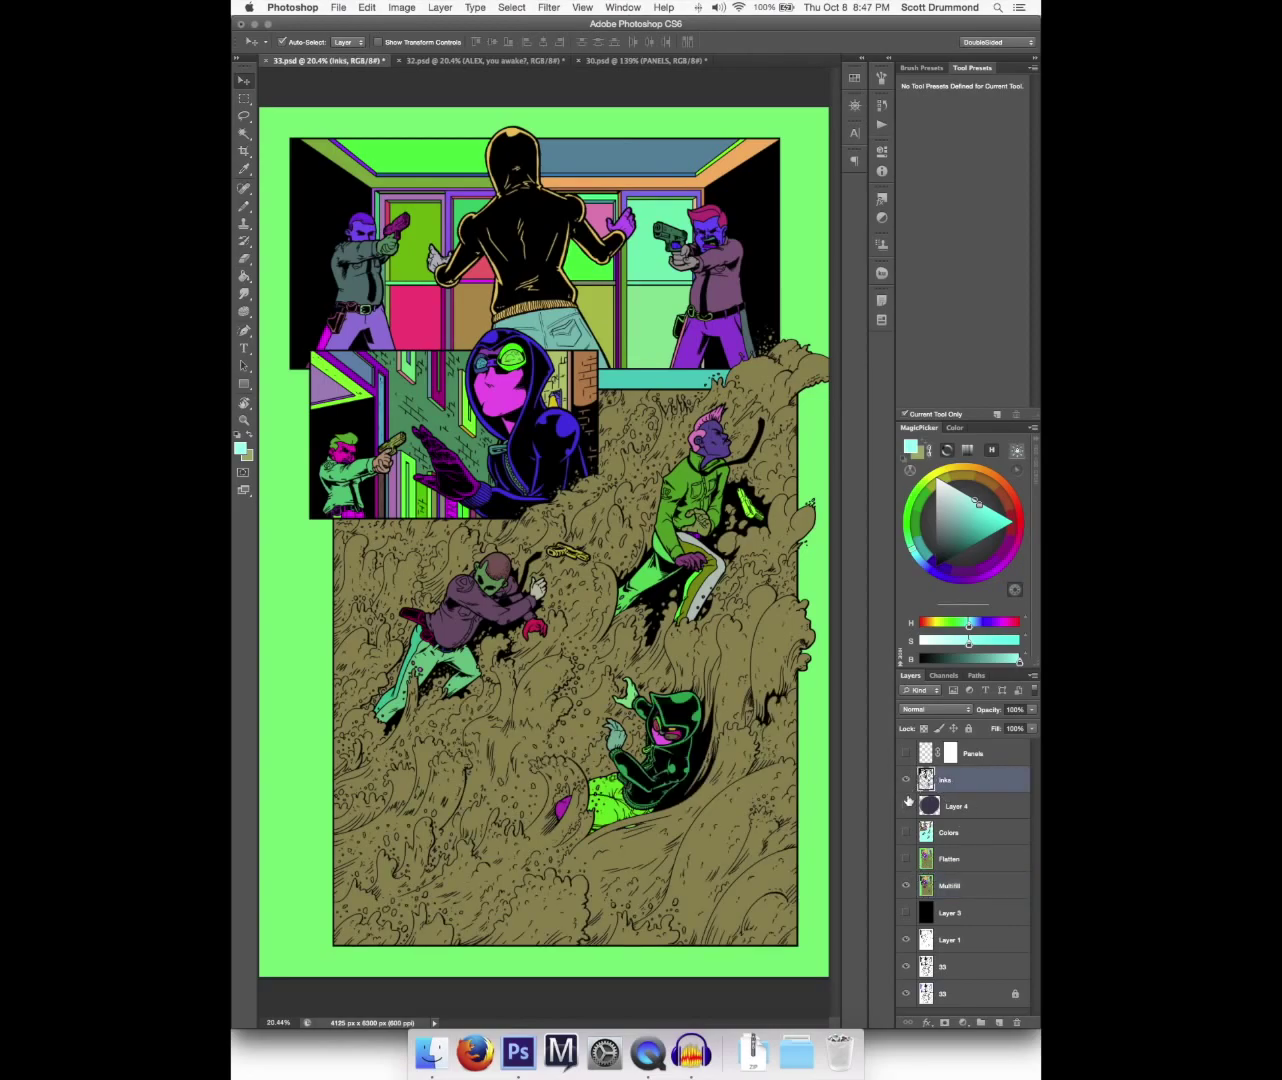
key("w")
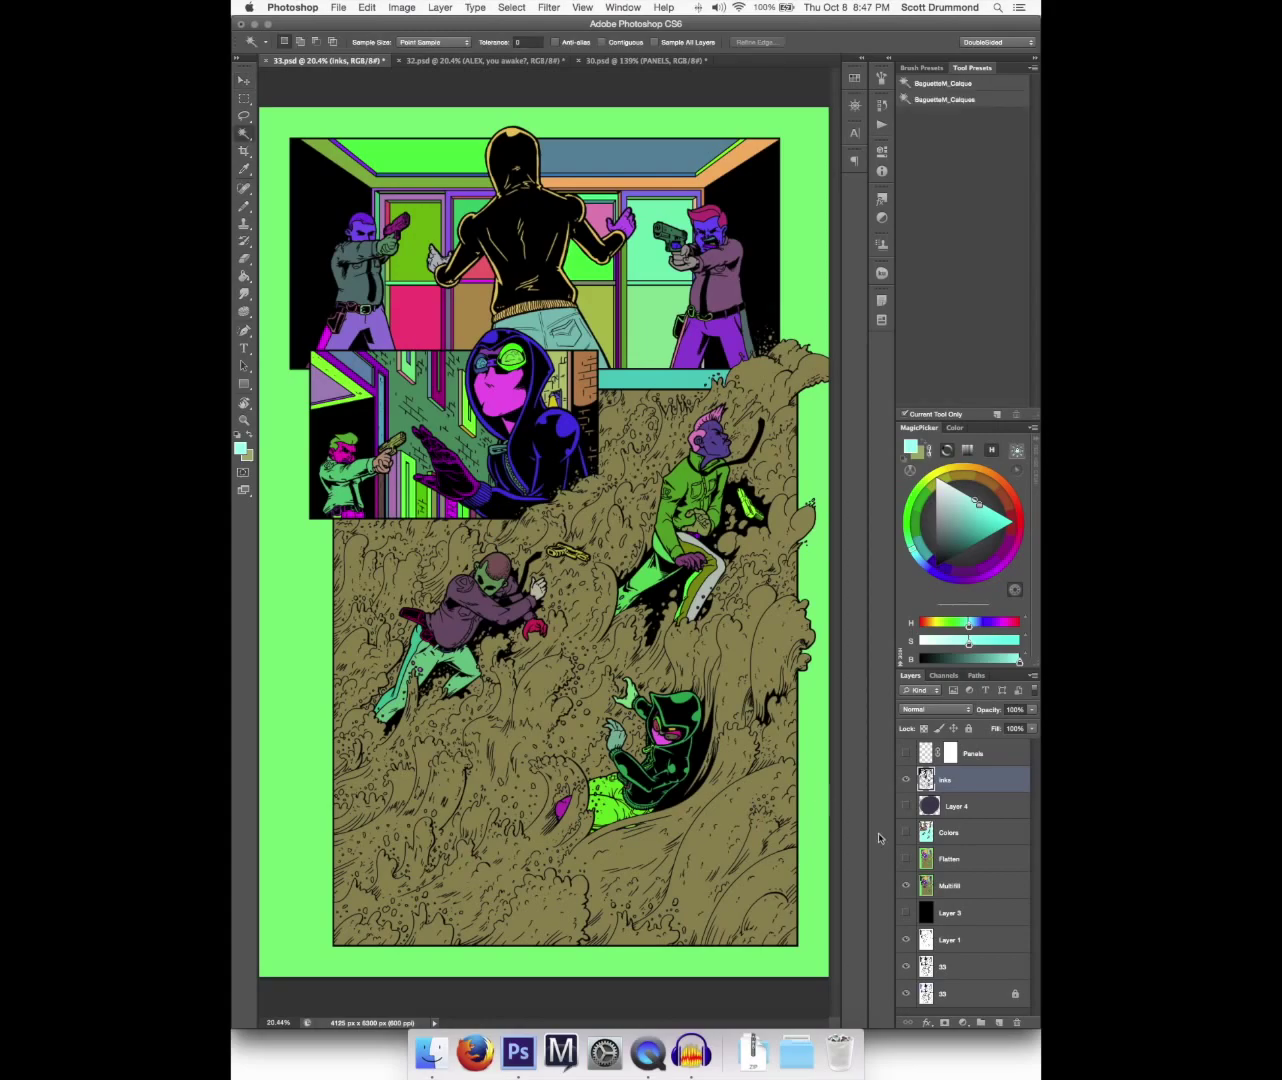
left_click(939, 967)
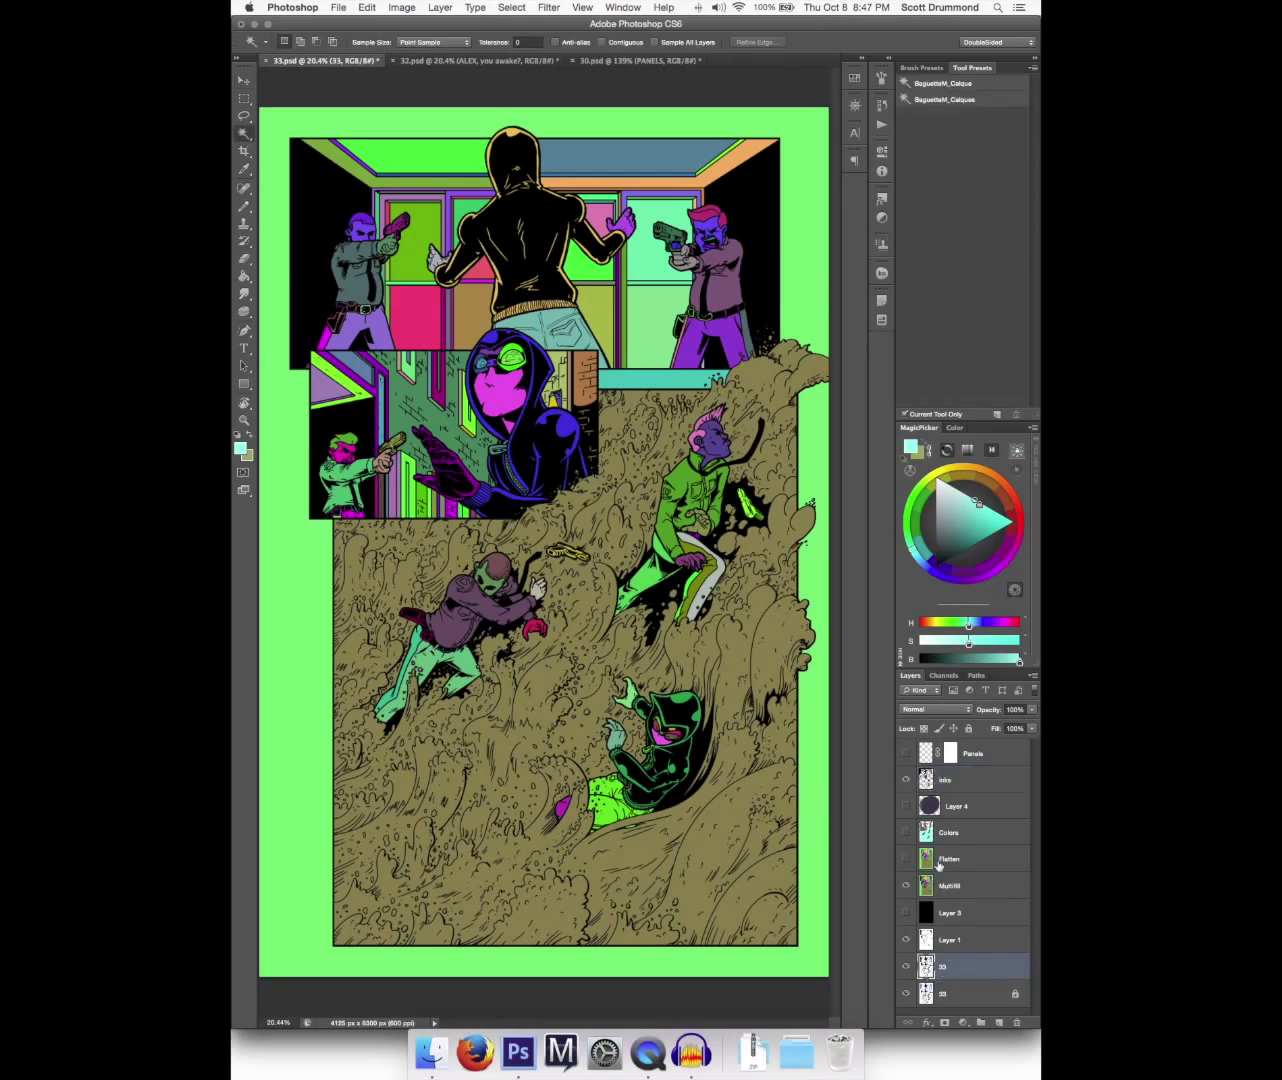
left_click(946, 787)
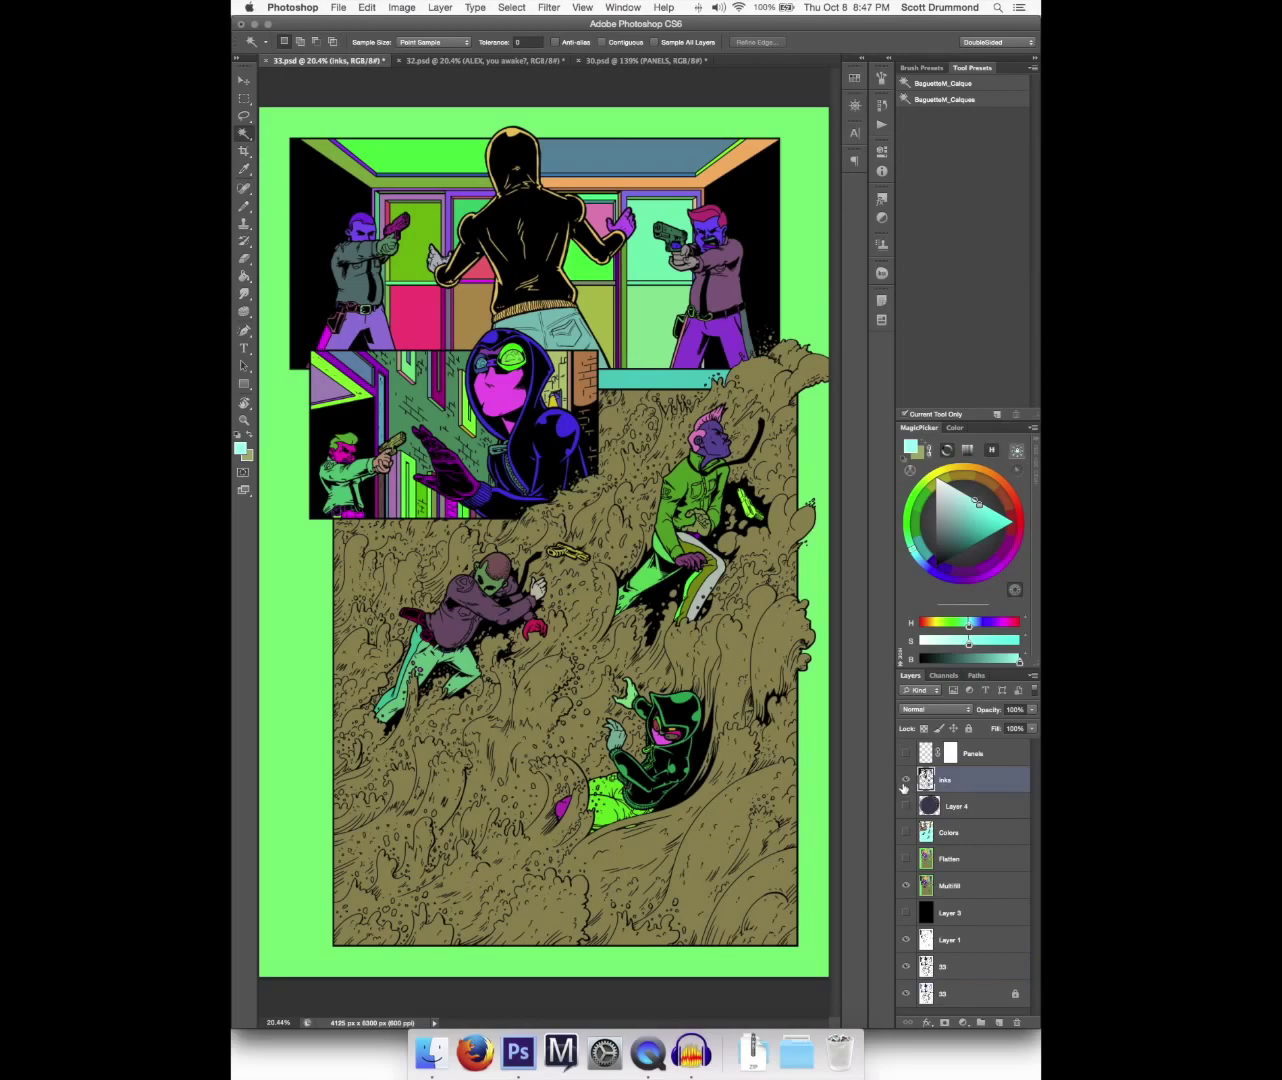
left_click(906, 782, "alt")
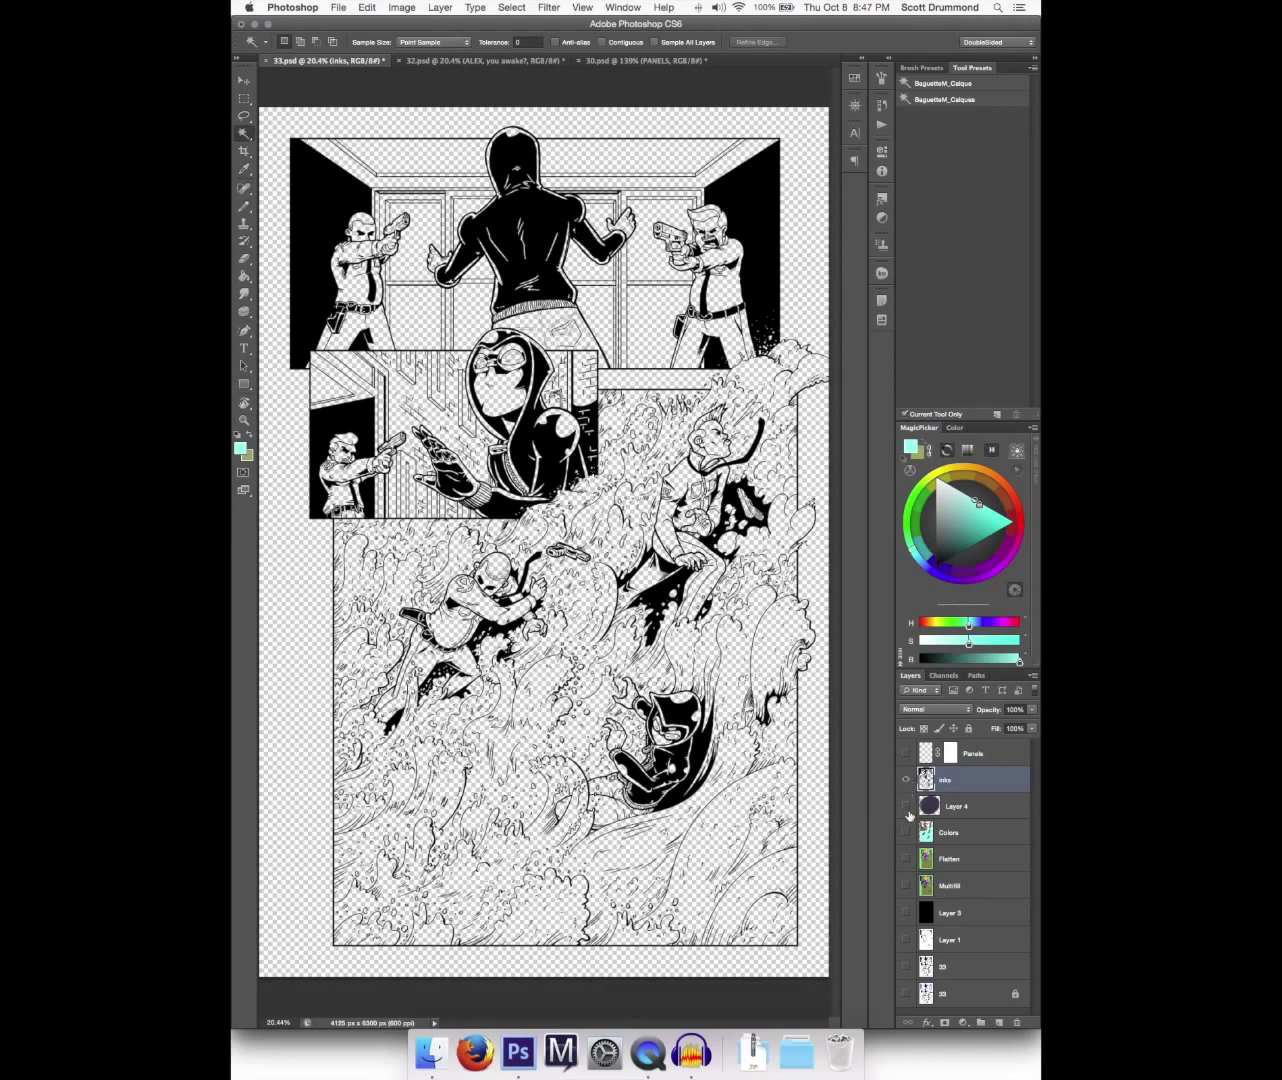
left_click(907, 886)
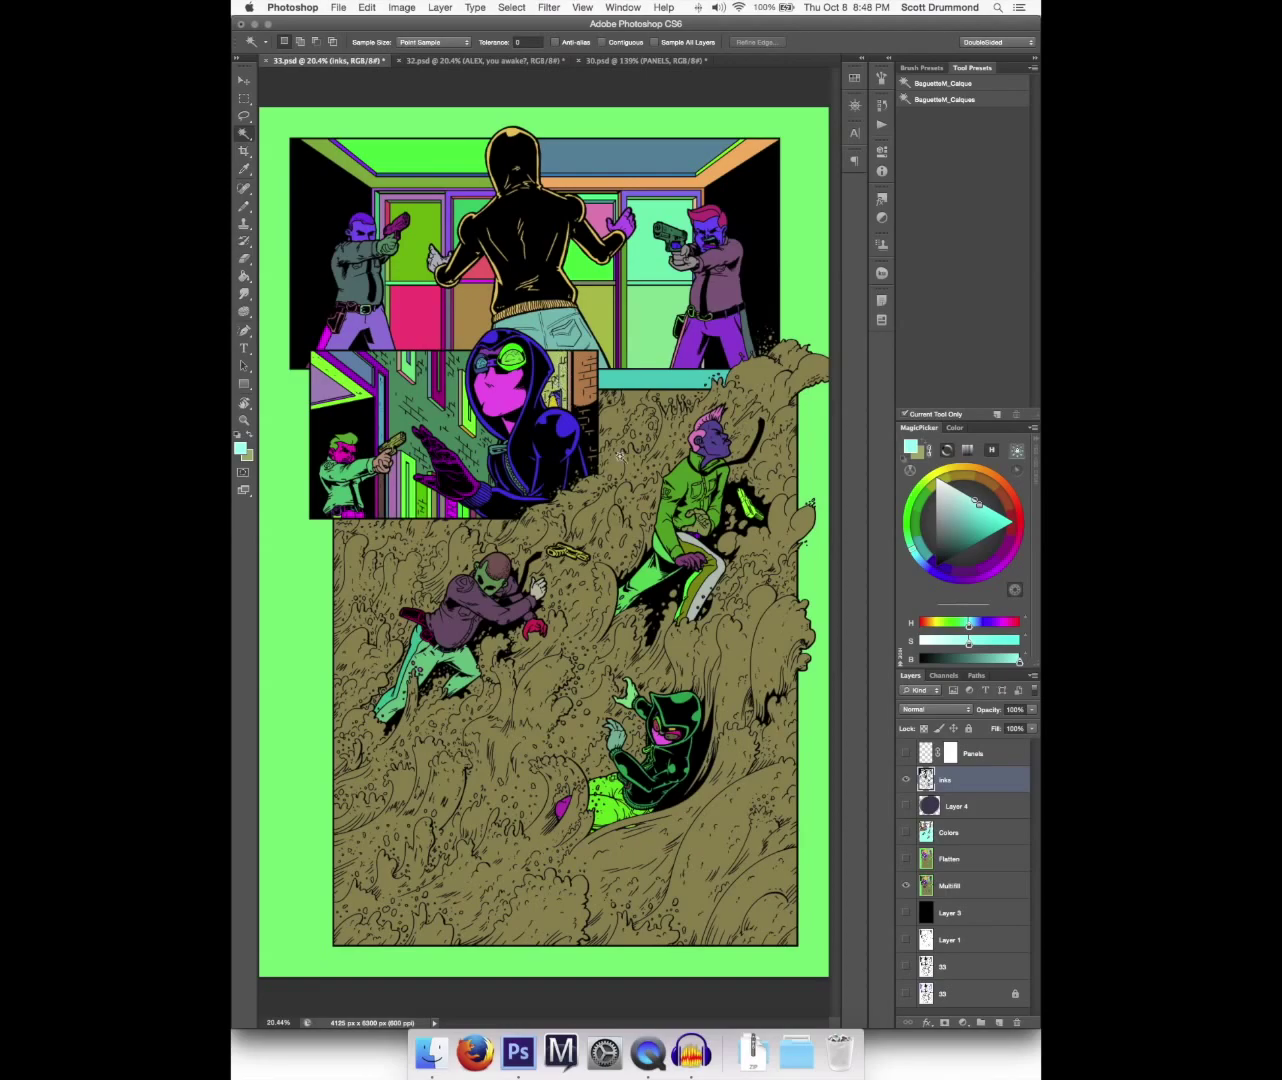
left_click(906, 780)
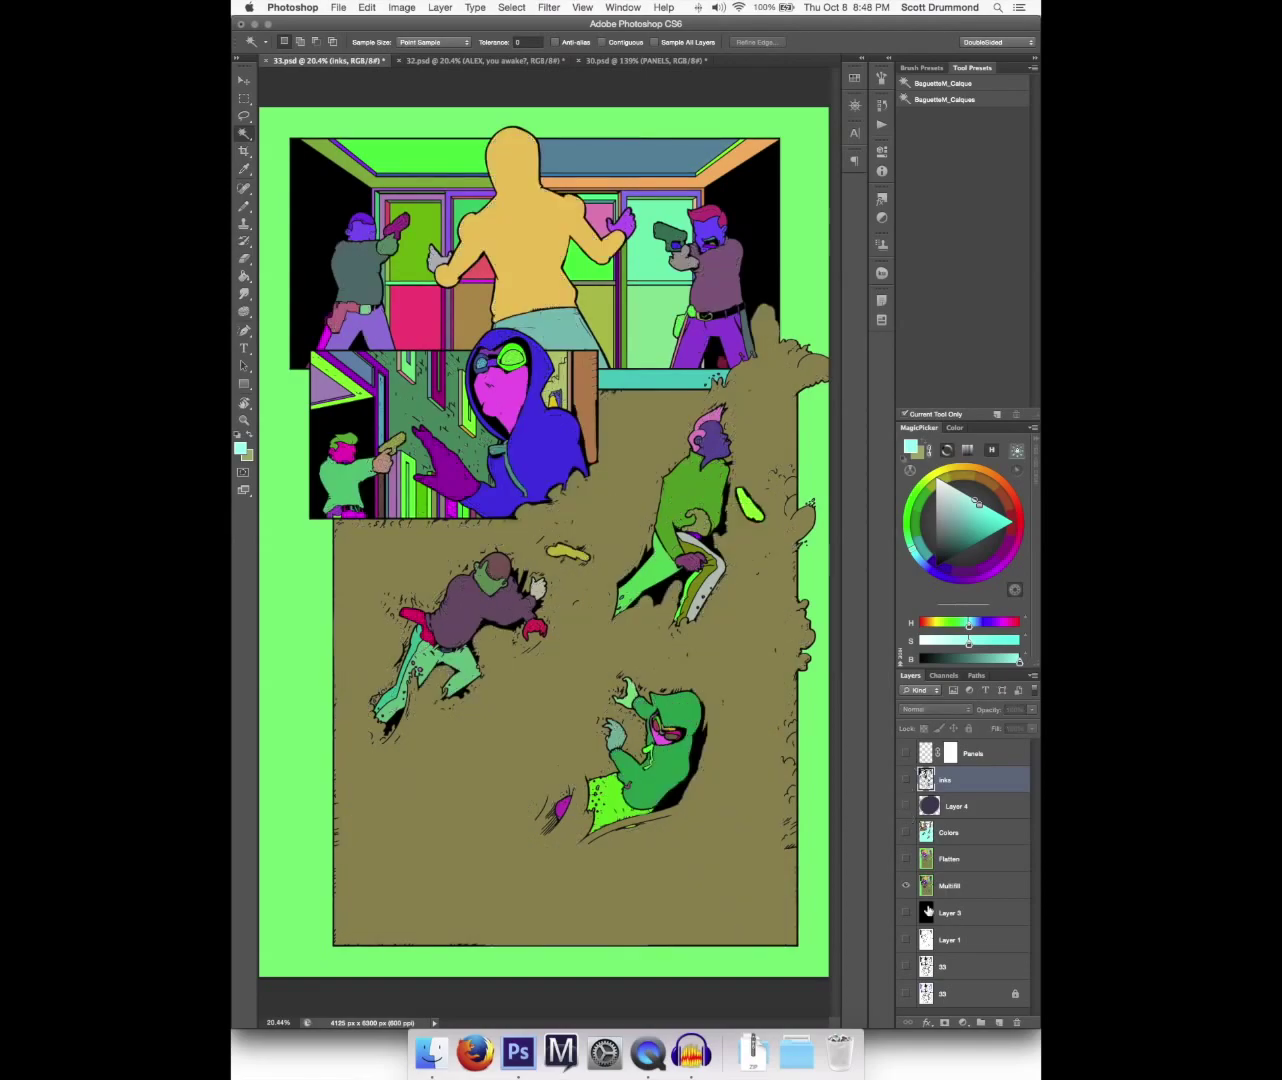
left_click(907, 940)
left_click(906, 885)
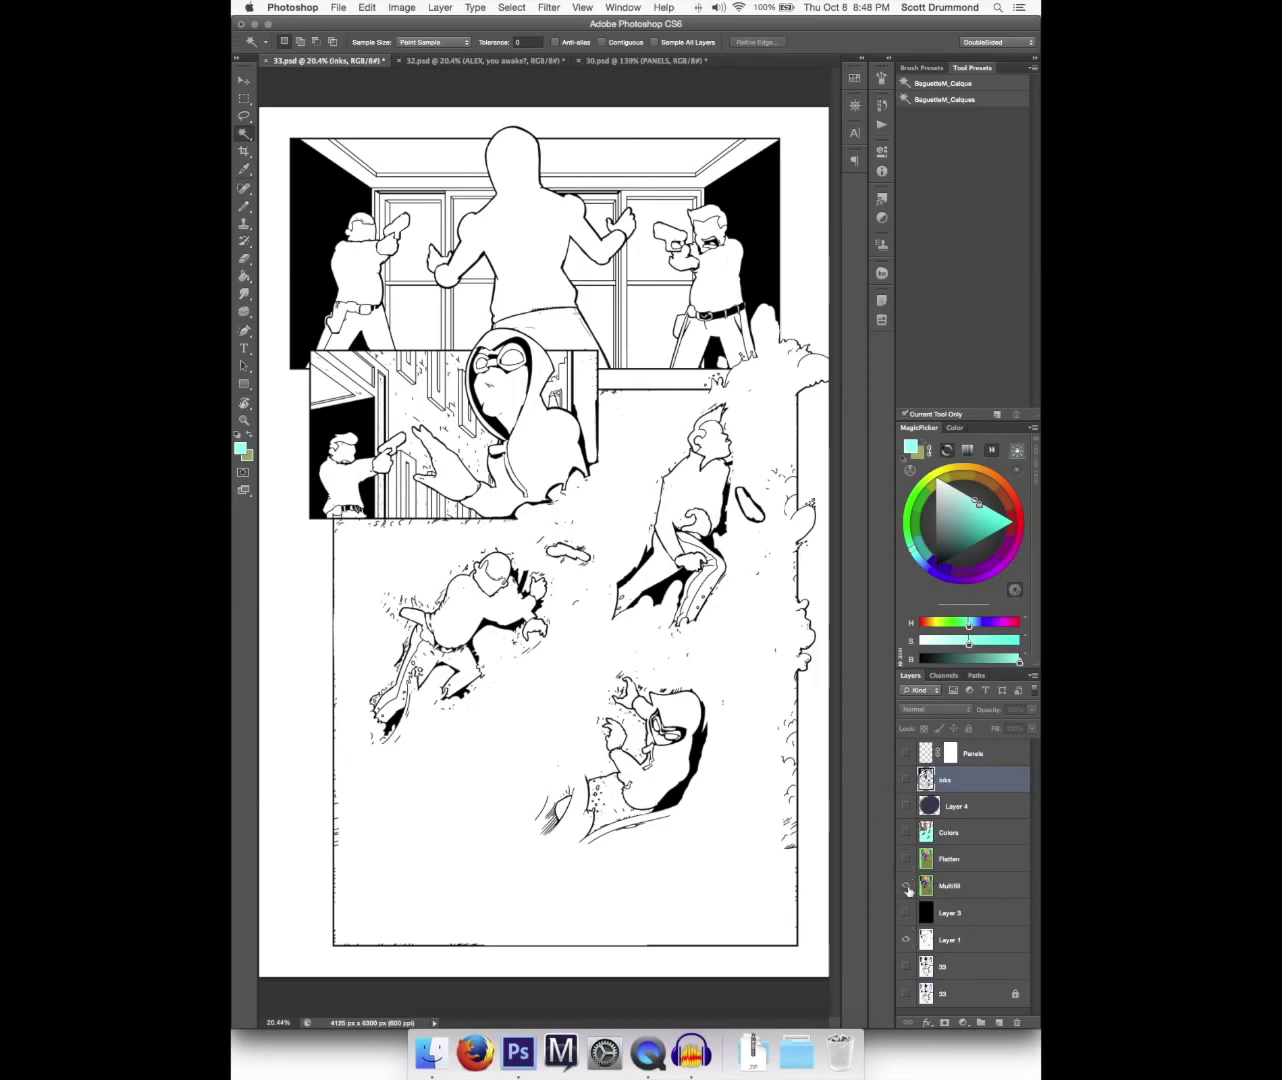
left_click(907, 886)
left_click(907, 781)
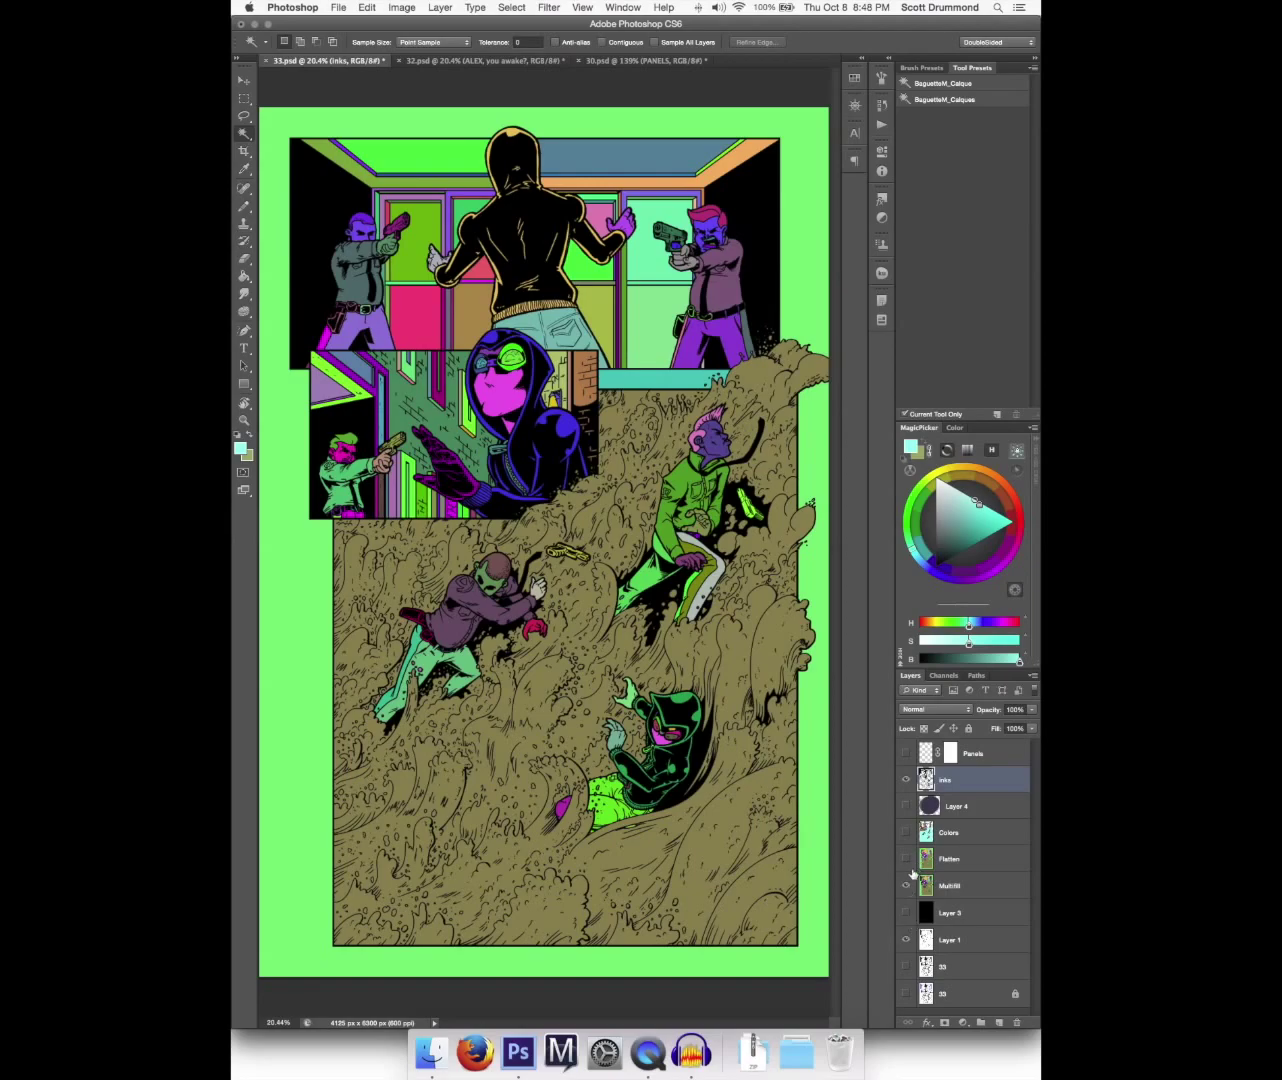
left_click(975, 888)
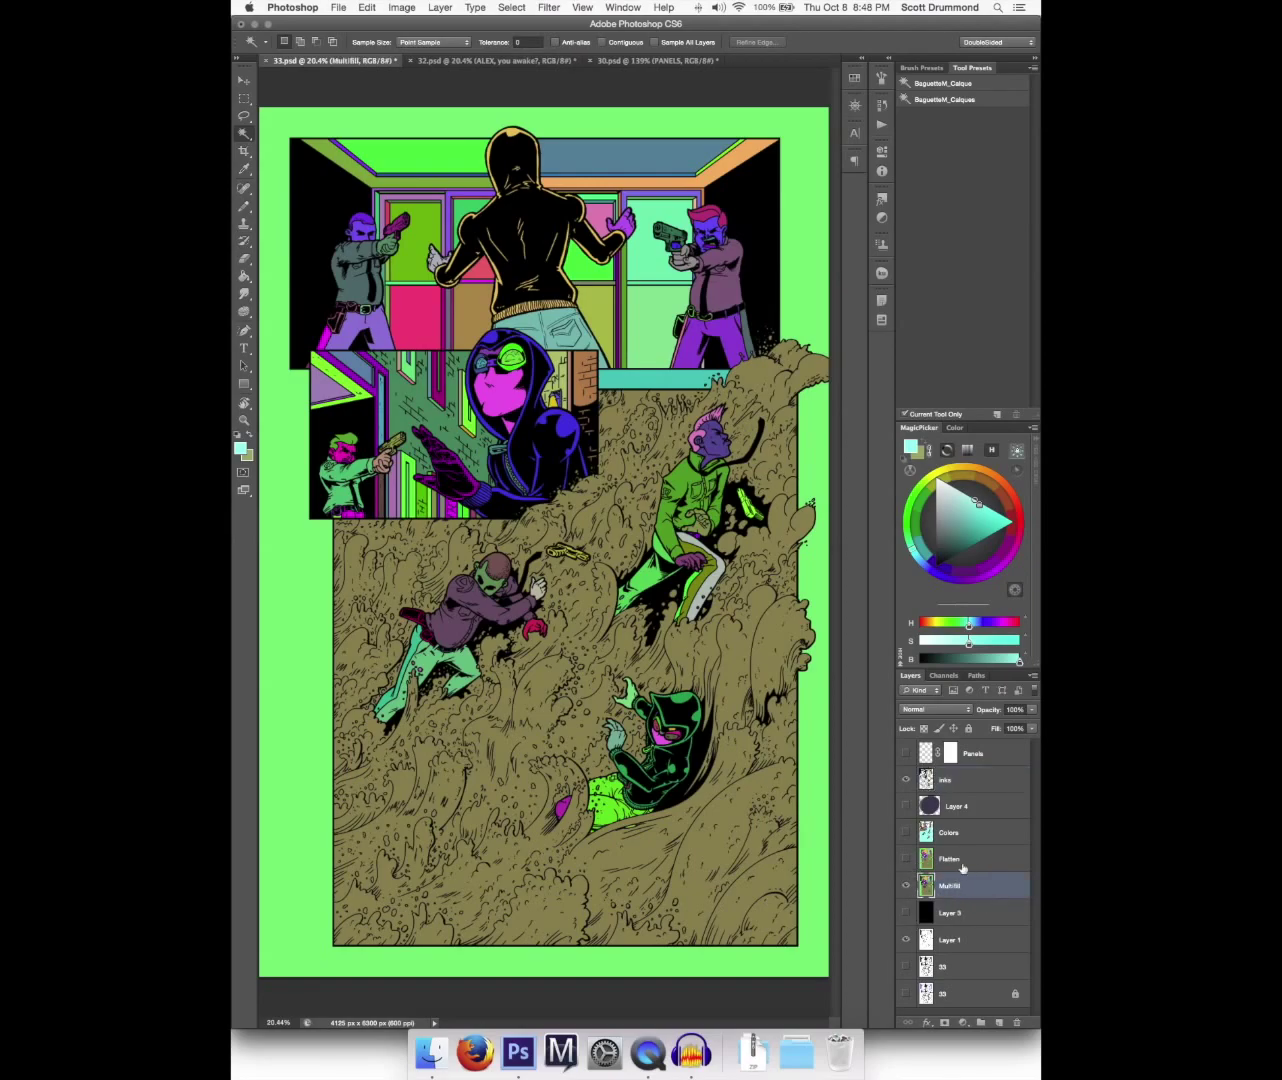
- Select the MultiFill layer and run Filter > BPelt > Flatten Pro on it
left_click(954, 869)
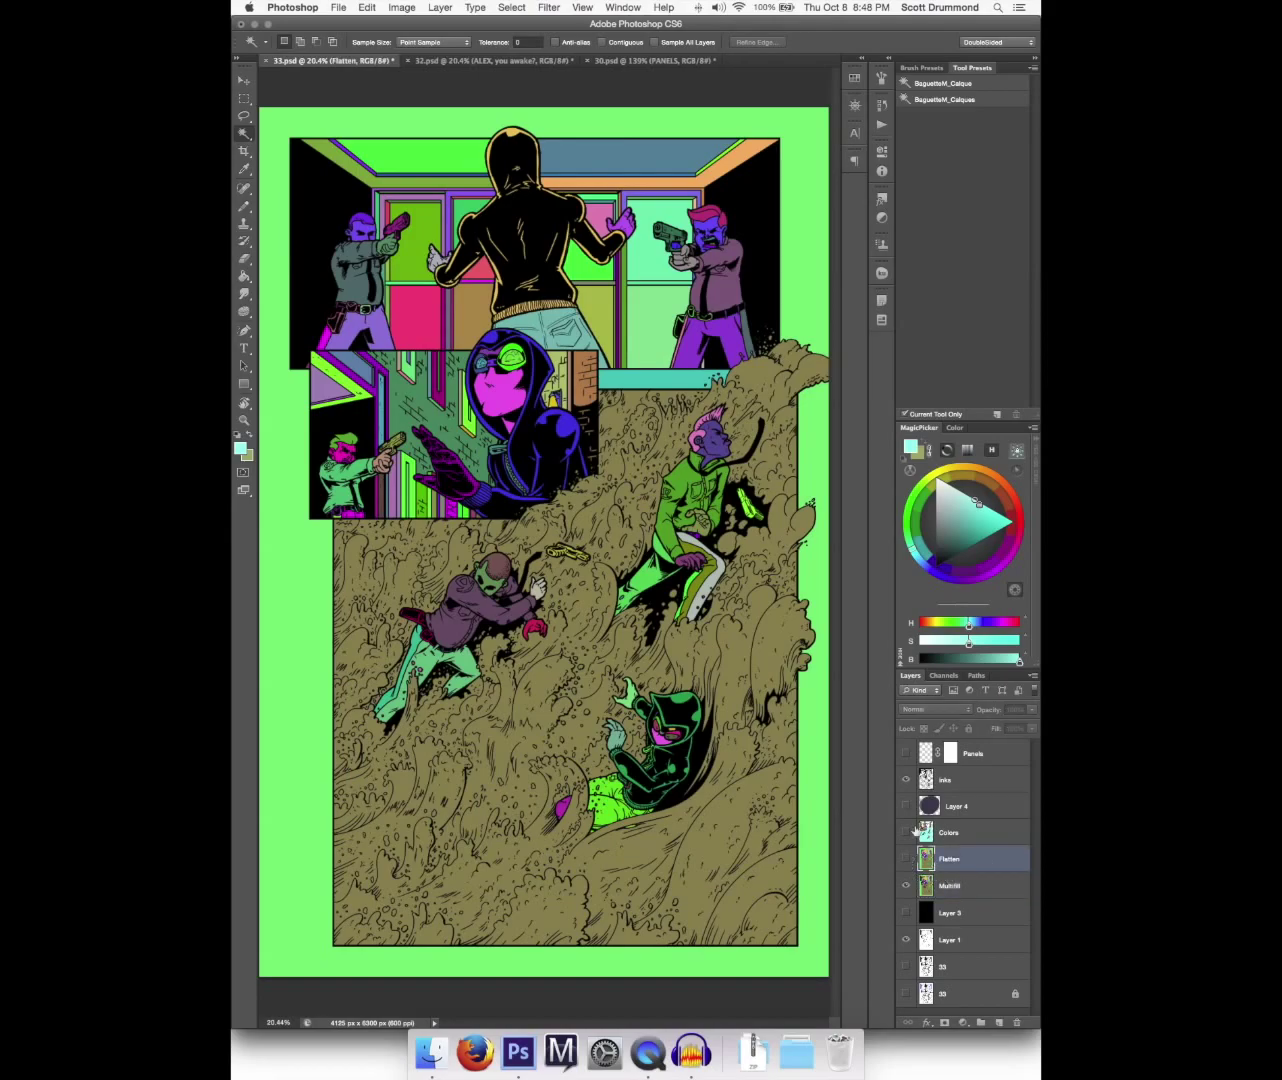
left_click(550, 8)
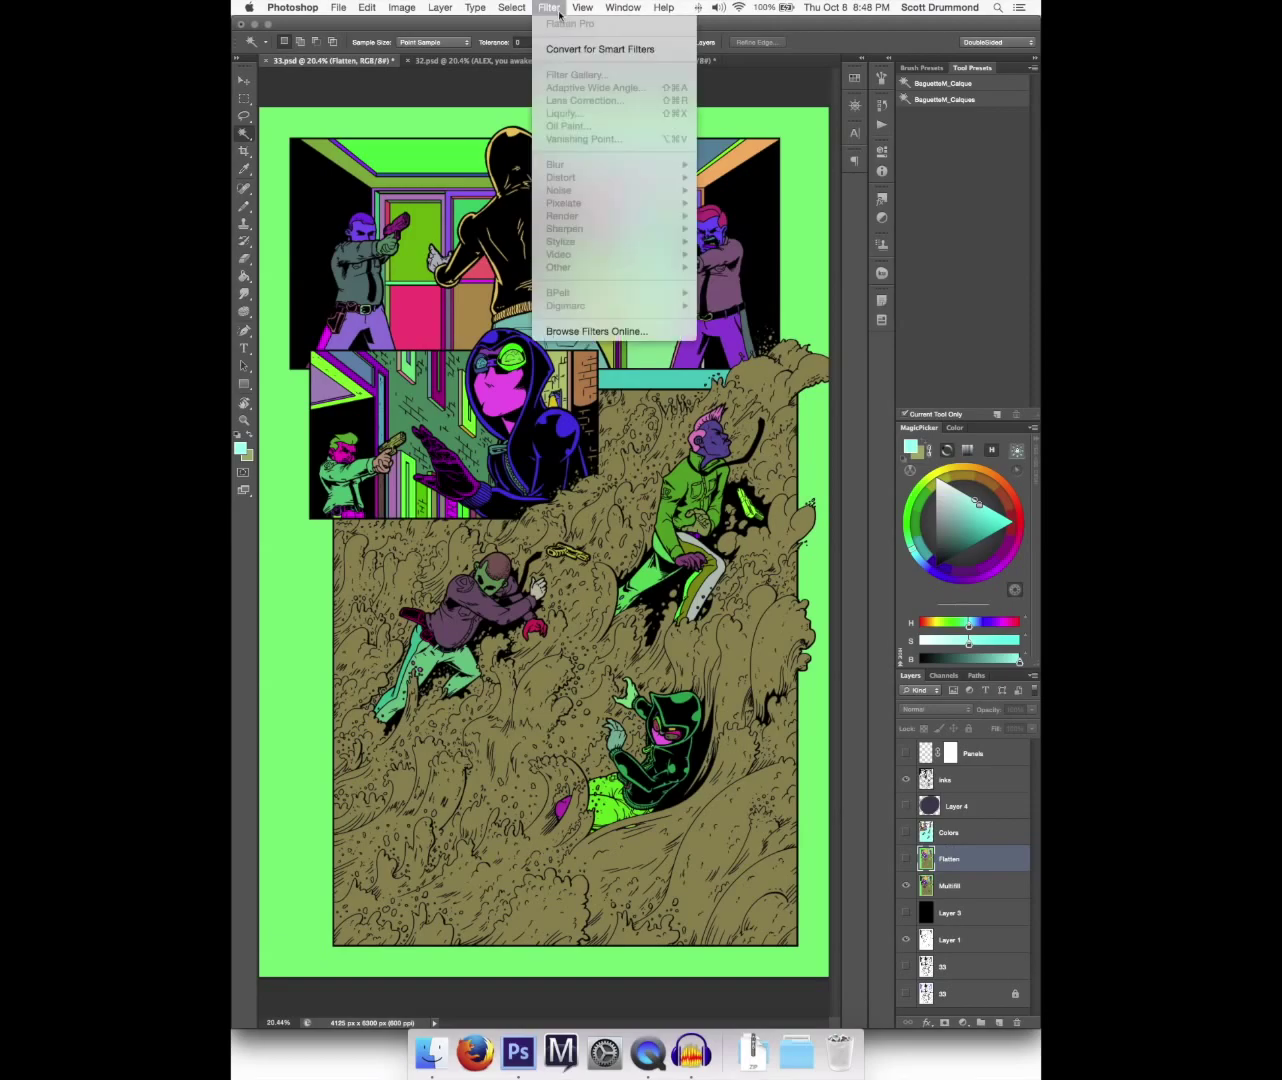
left_click(550, 8)
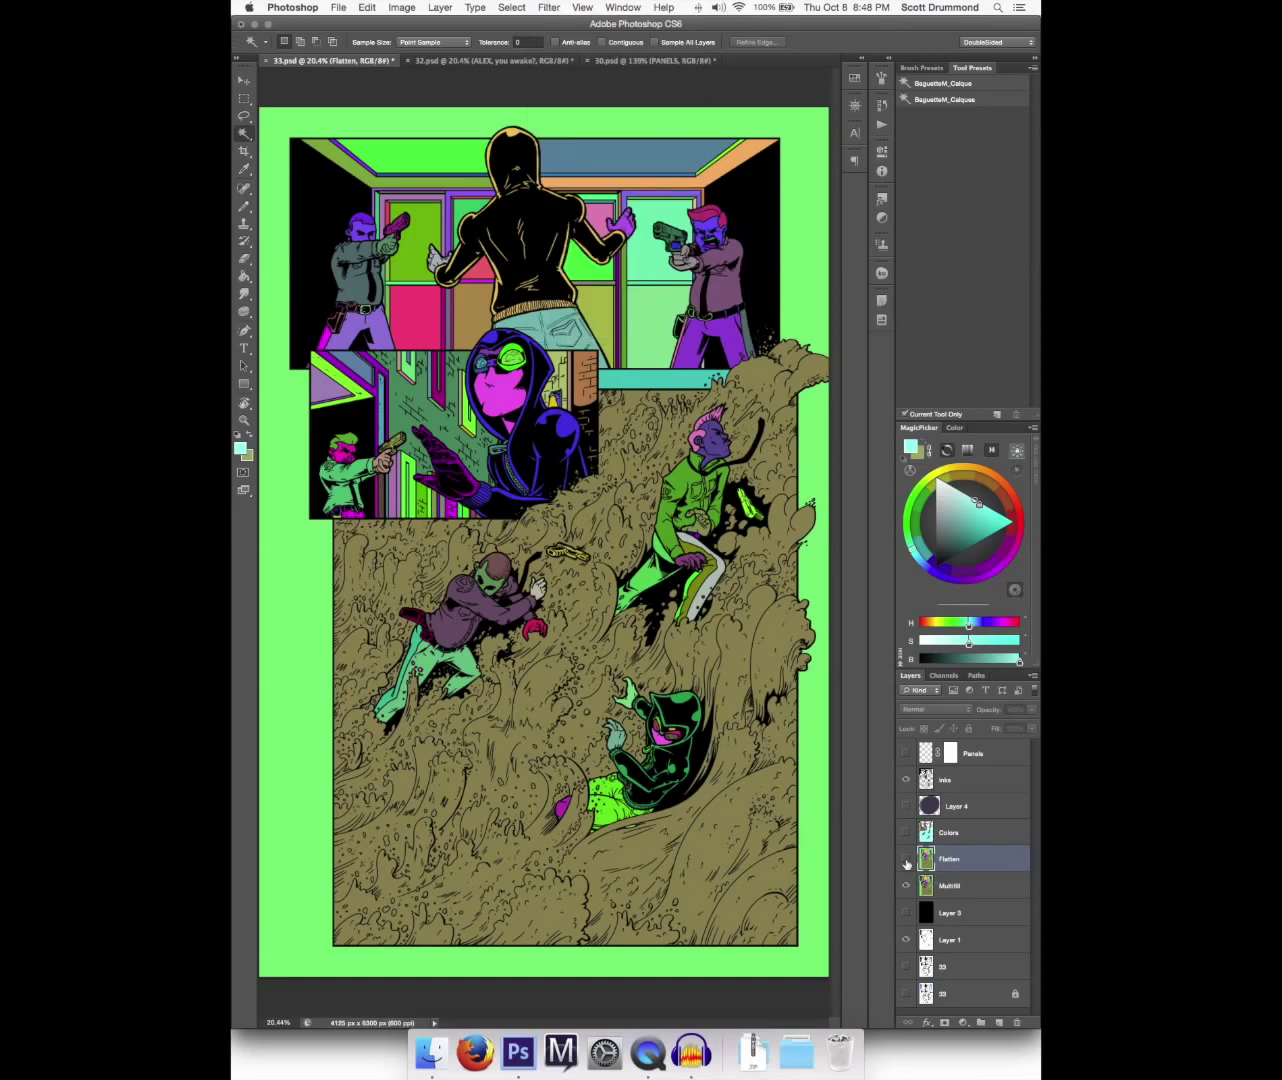
left_click(962, 888)
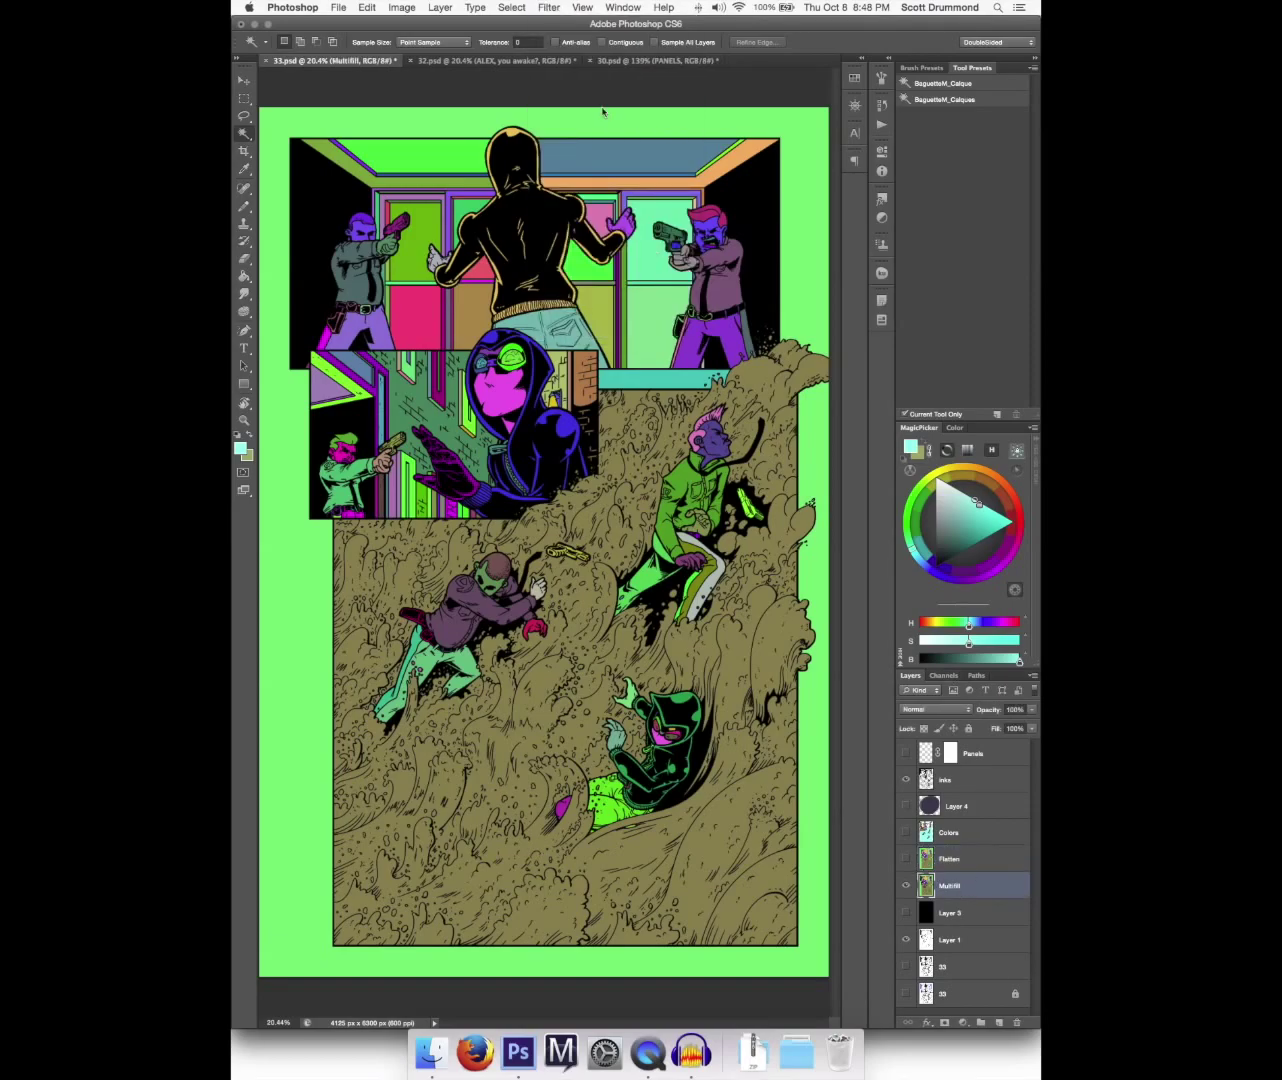
left_click(554, 10)
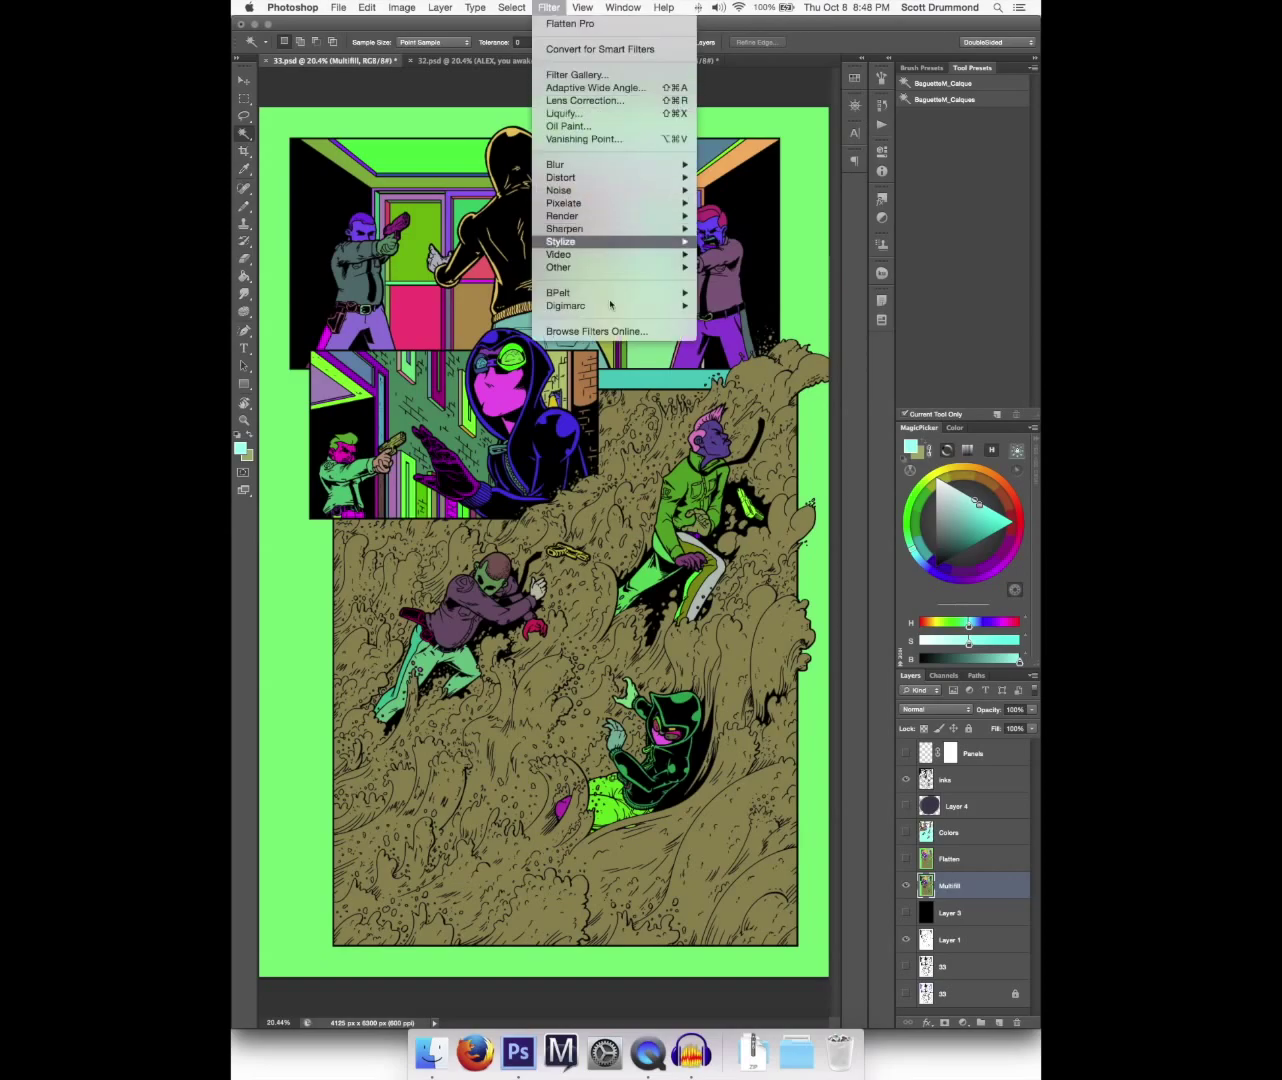
mouse_move(611, 293)
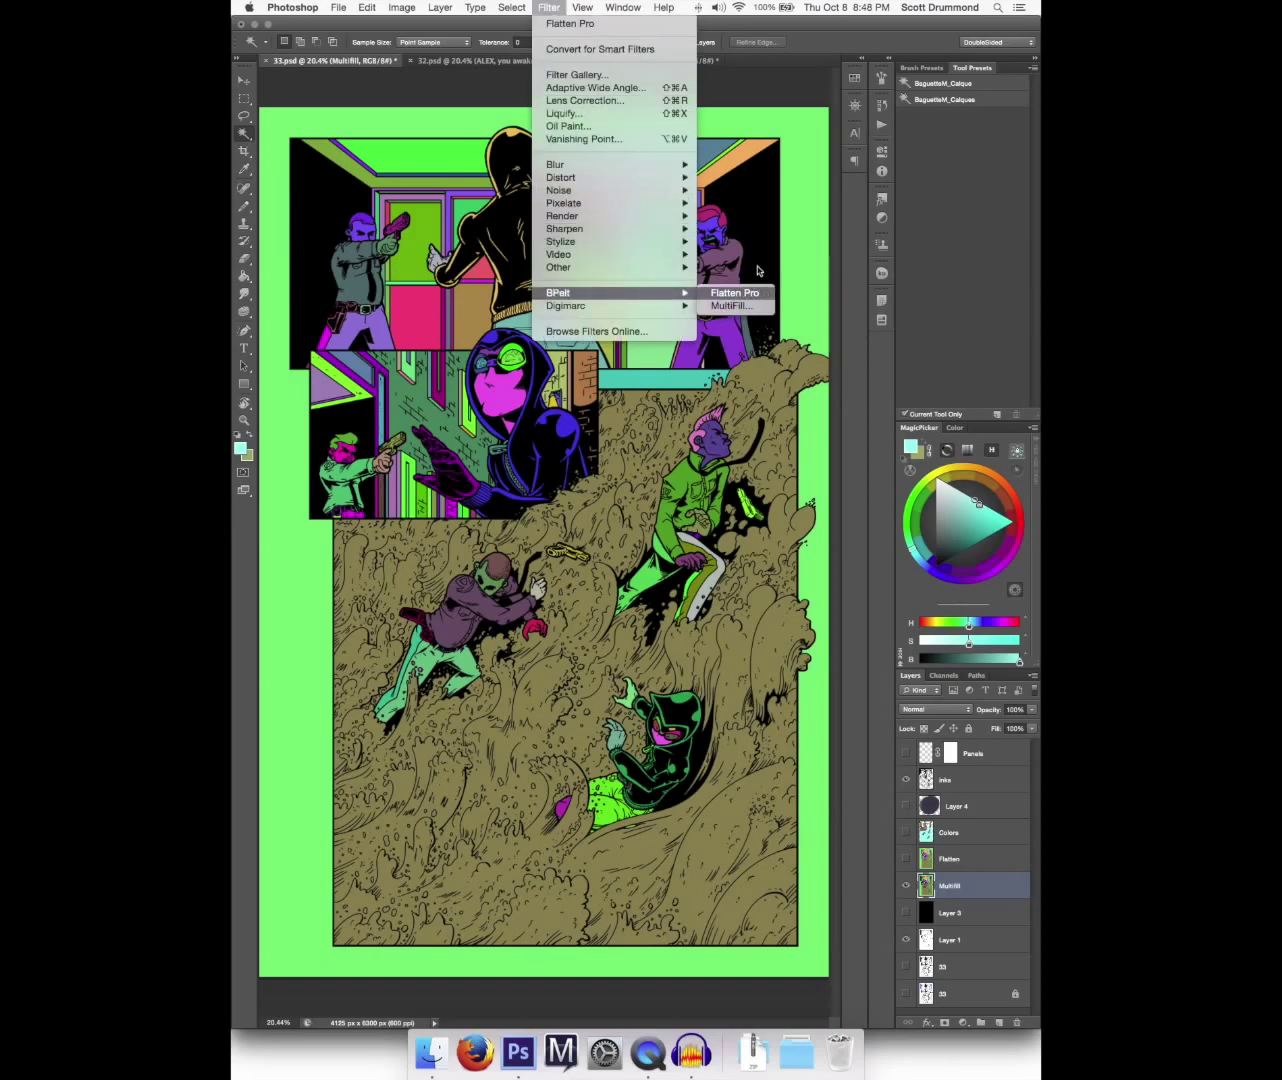
left_click(727, 293)
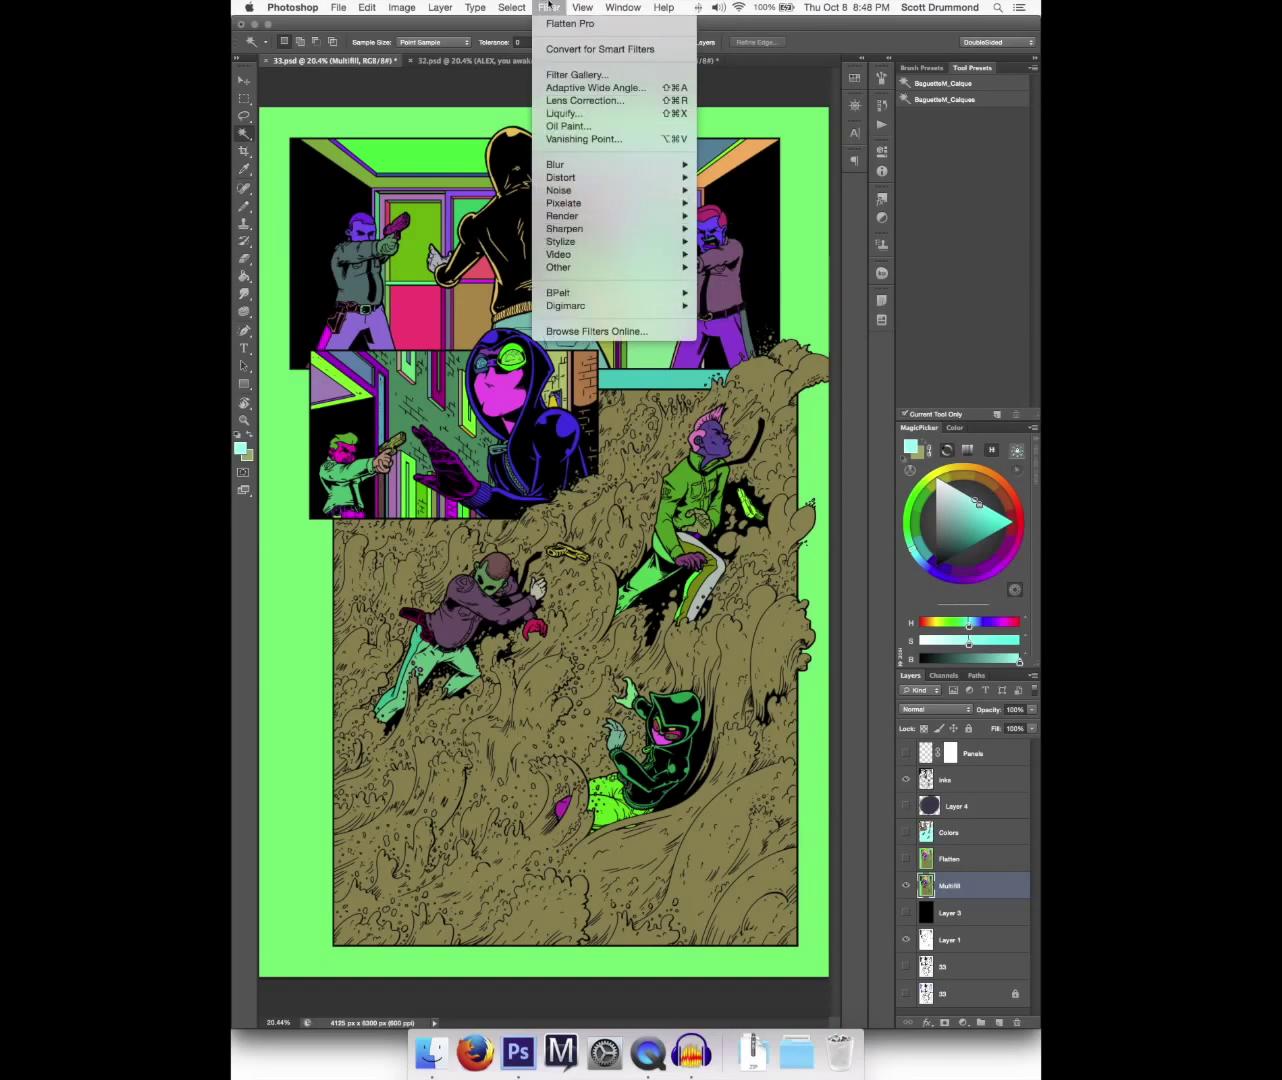
- Show the Flatten layer with the Inks hidden, then hide Flatten to compare
left_click(948, 860)
left_click(906, 860)
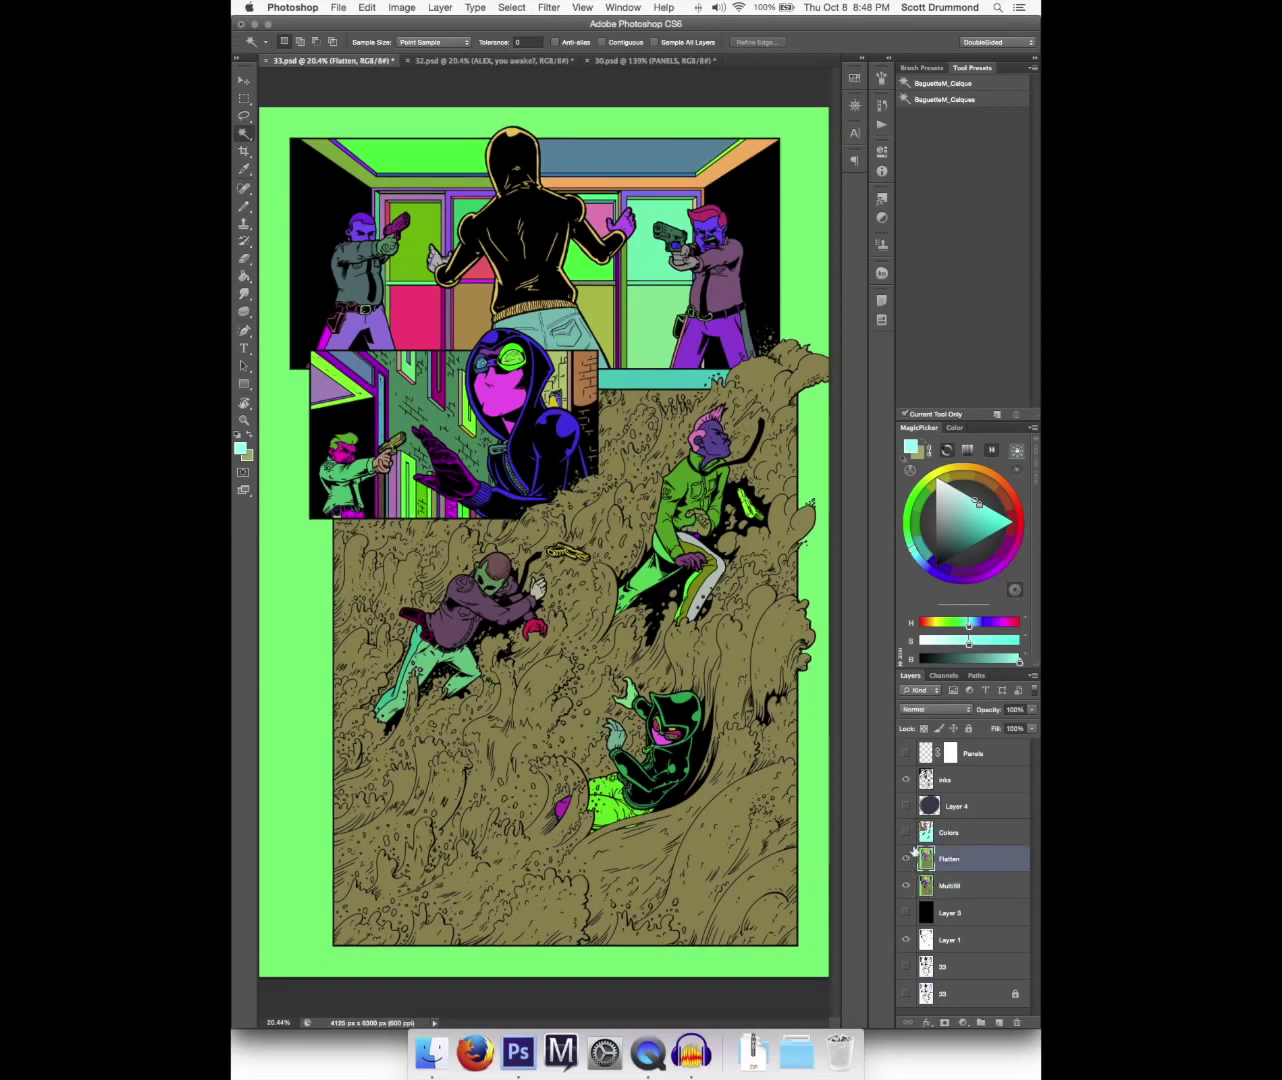
left_click(907, 780)
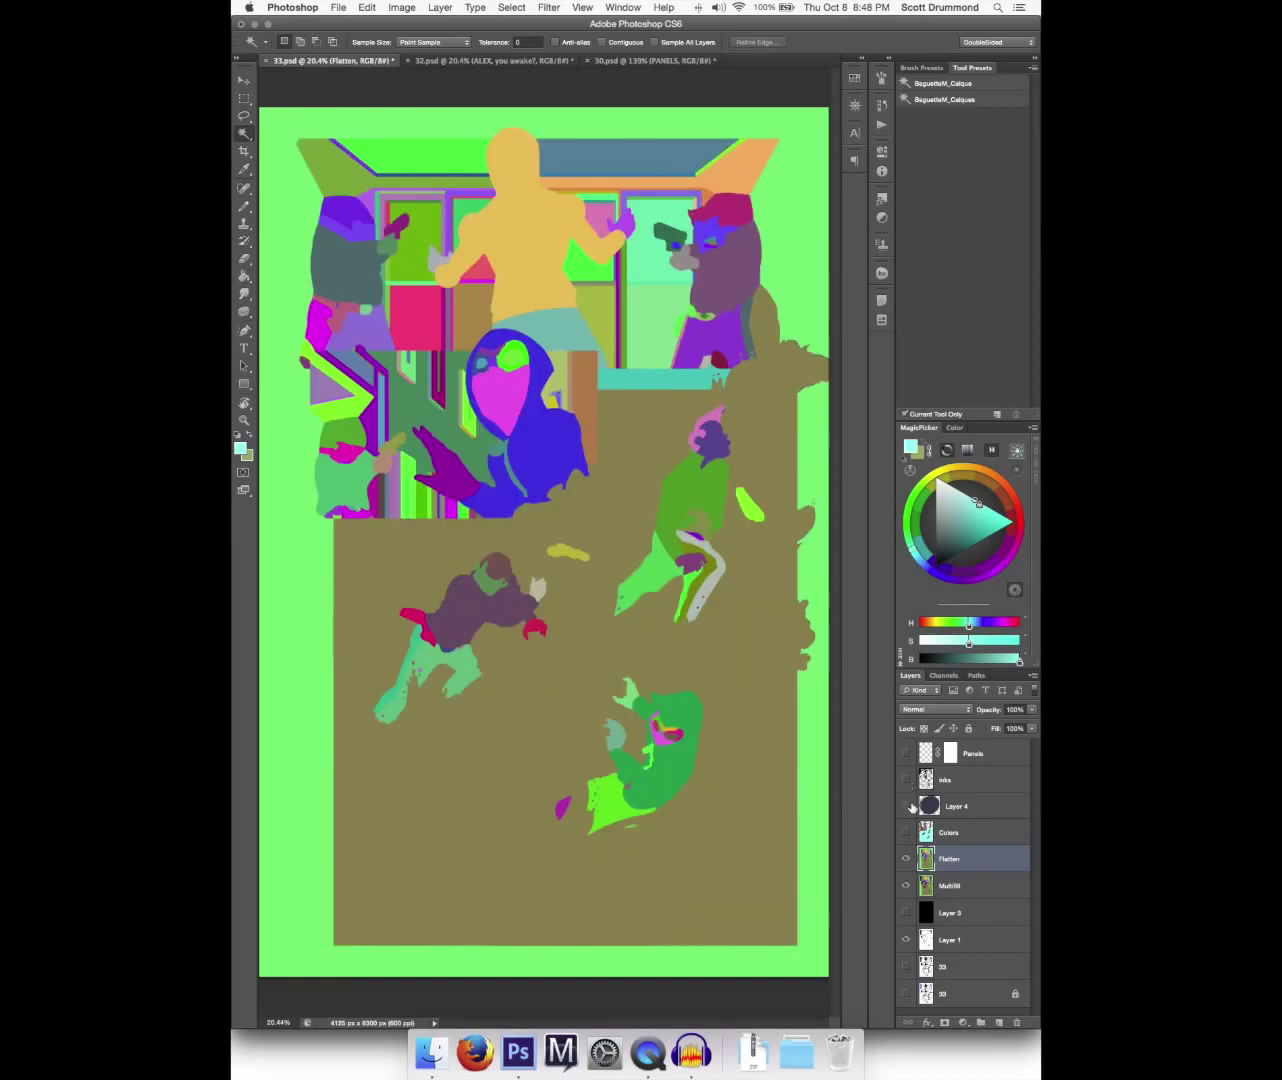
left_click(907, 860)
- Show the Flatten layer and magic-wand select the yellow and blue figures' flat colours
left_click(906, 860)
left_click(907, 862)
left_click(906, 864)
left_click(540, 243)
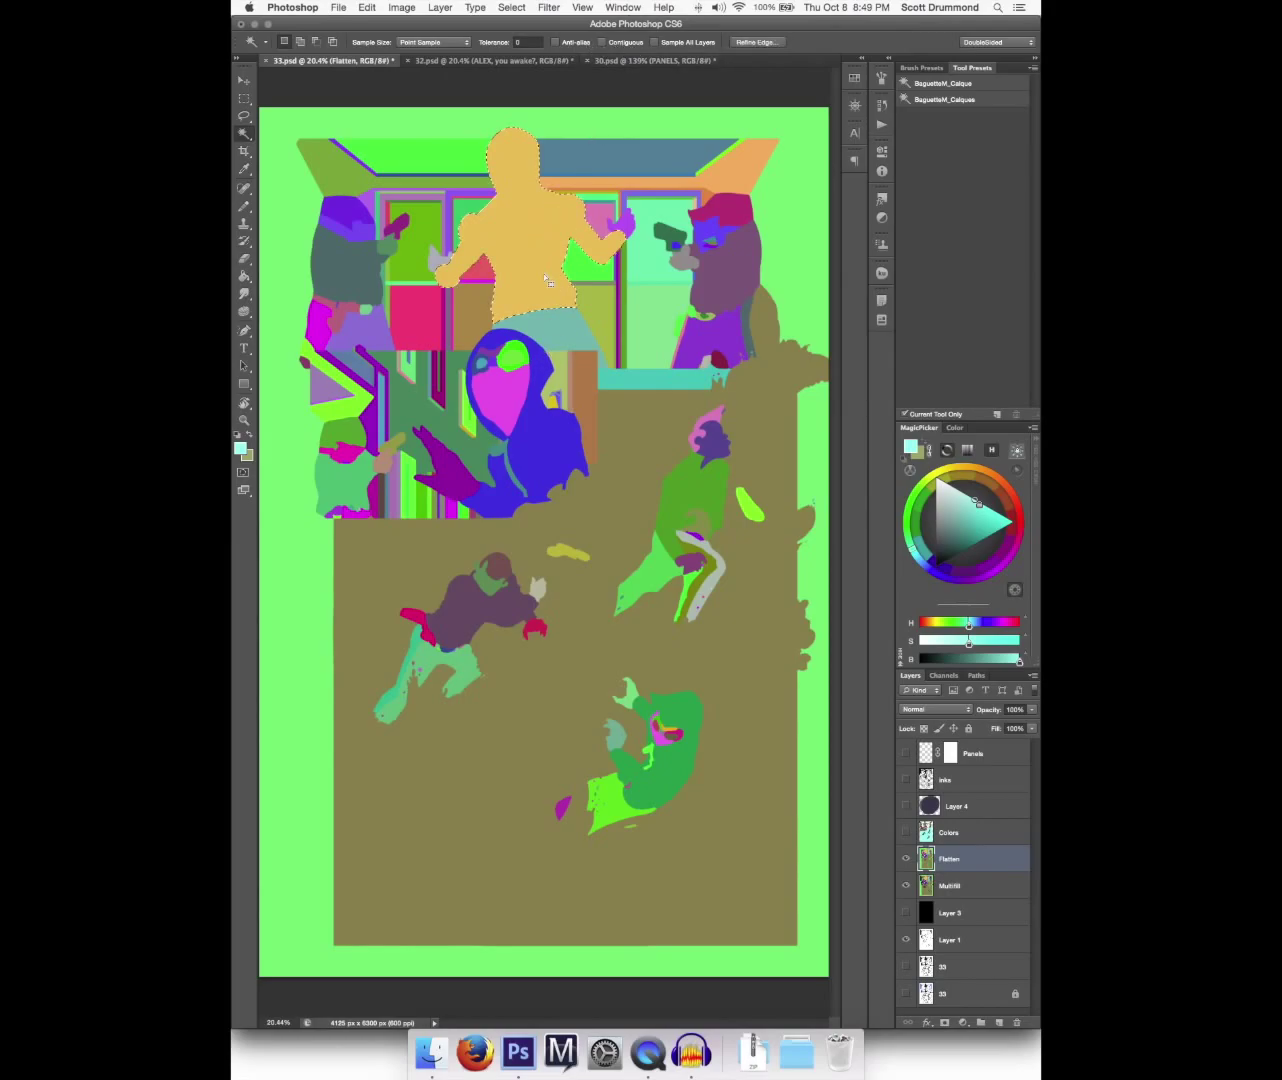
left_click(959, 834)
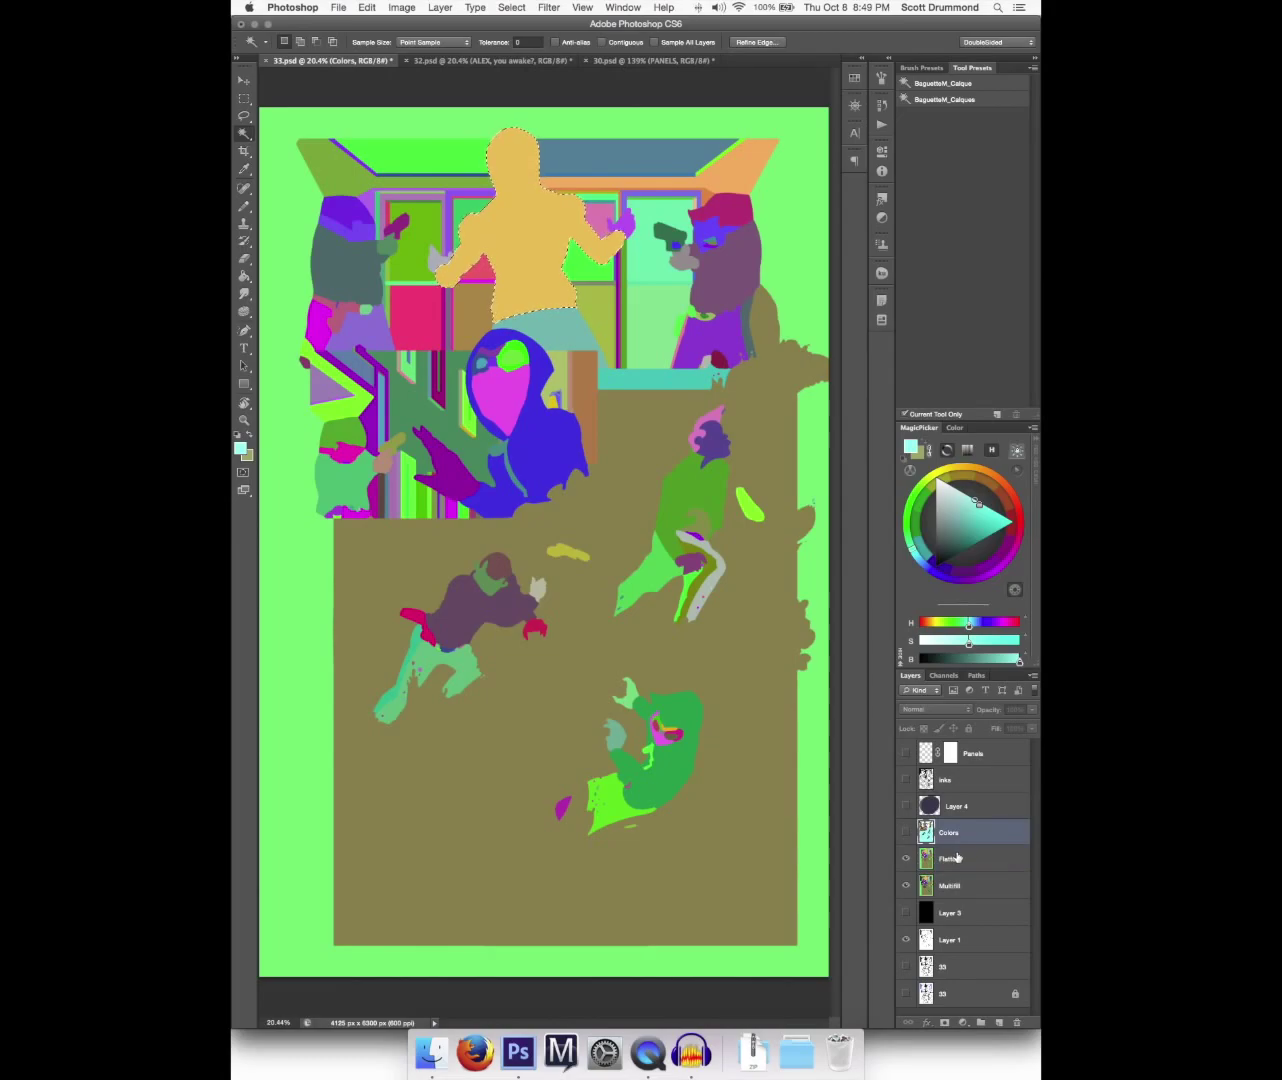
left_click(955, 859)
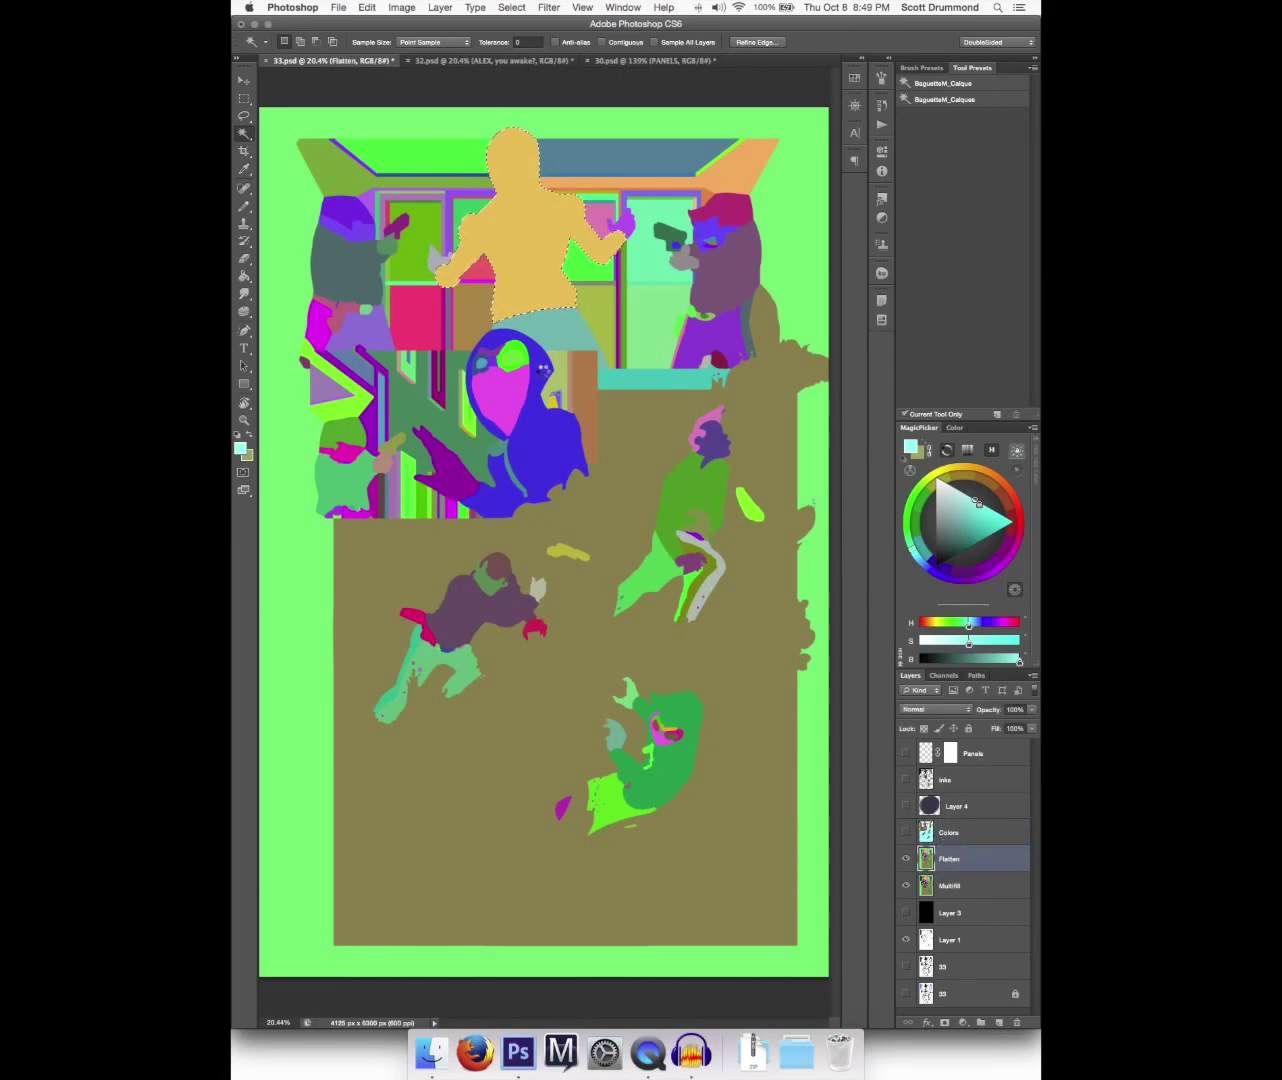
left_click(545, 390)
- Zoom into the blue and brown edge, fit the page, then show the ink lines
key("z")
left_click_drag(572, 404, 728, 420)
left_click_drag(580, 500, 617, 545)
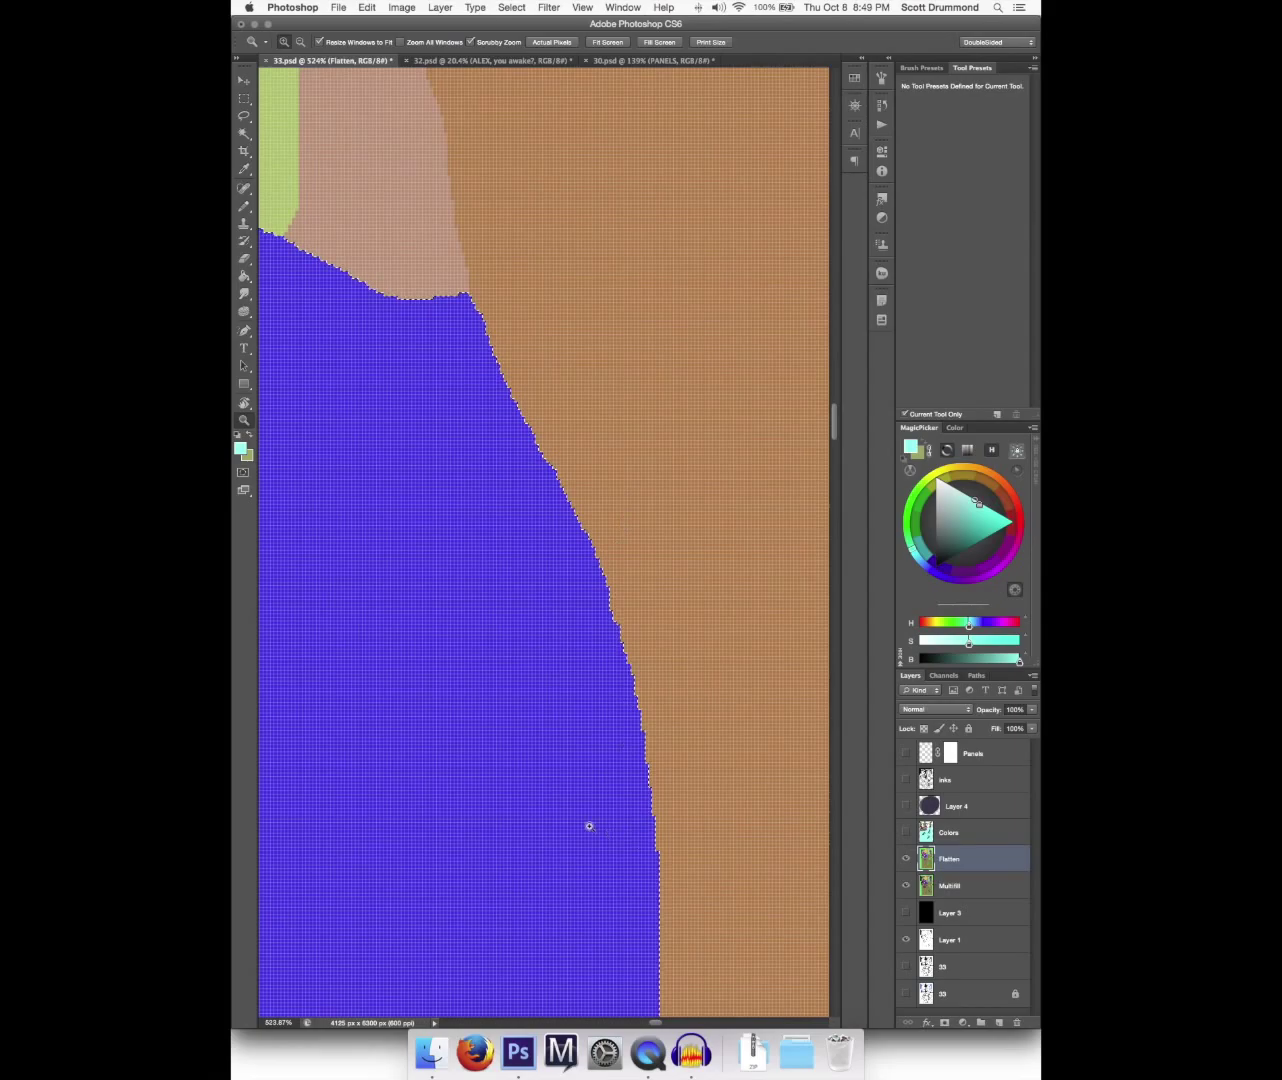
key("super+1")
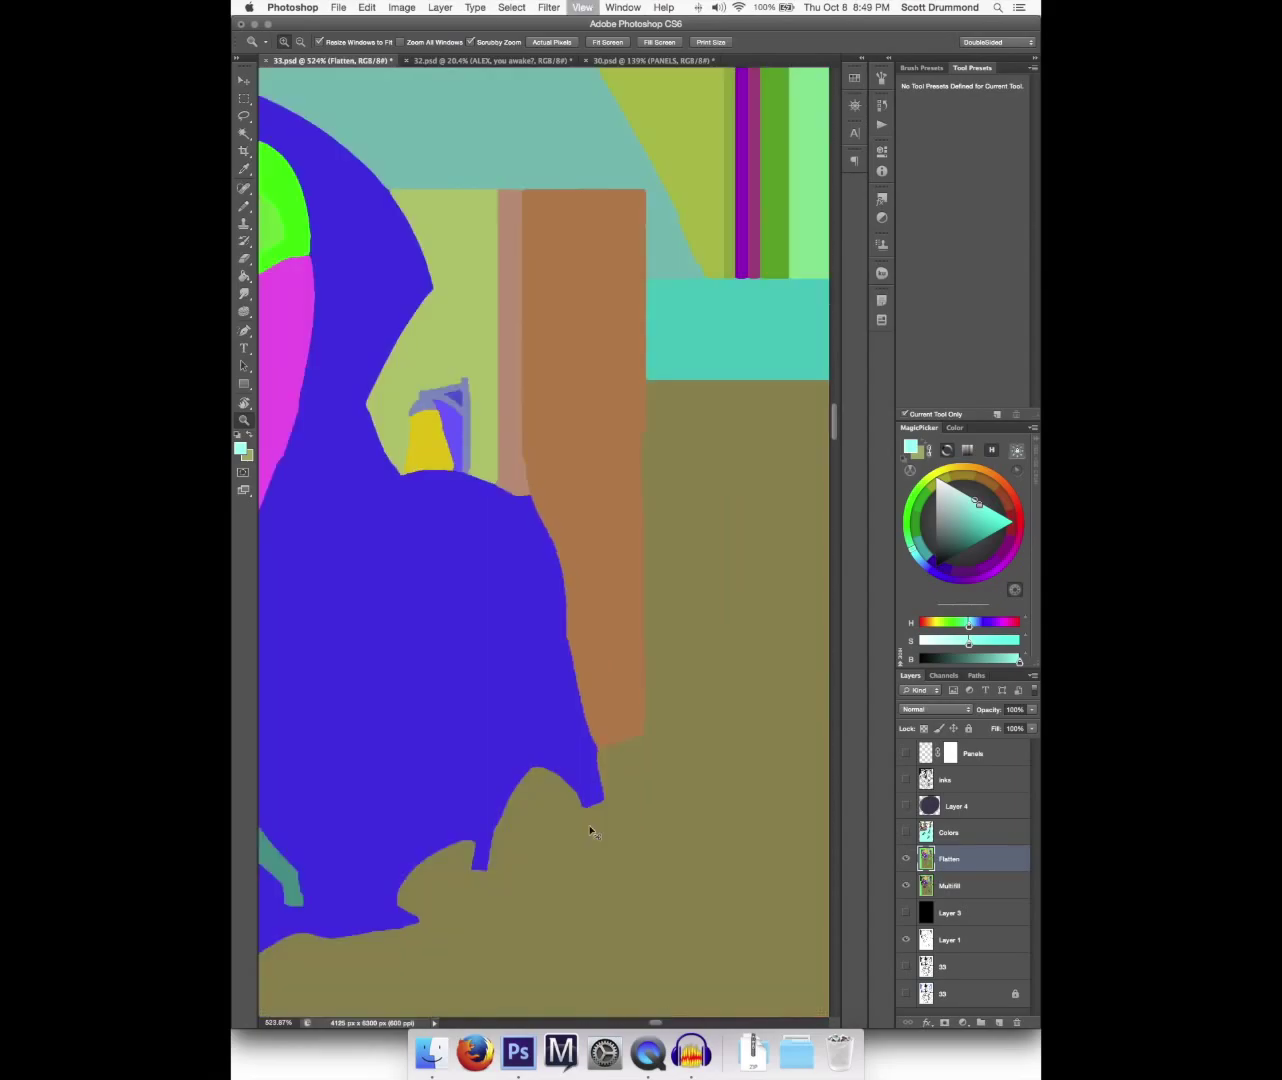
key("super+0")
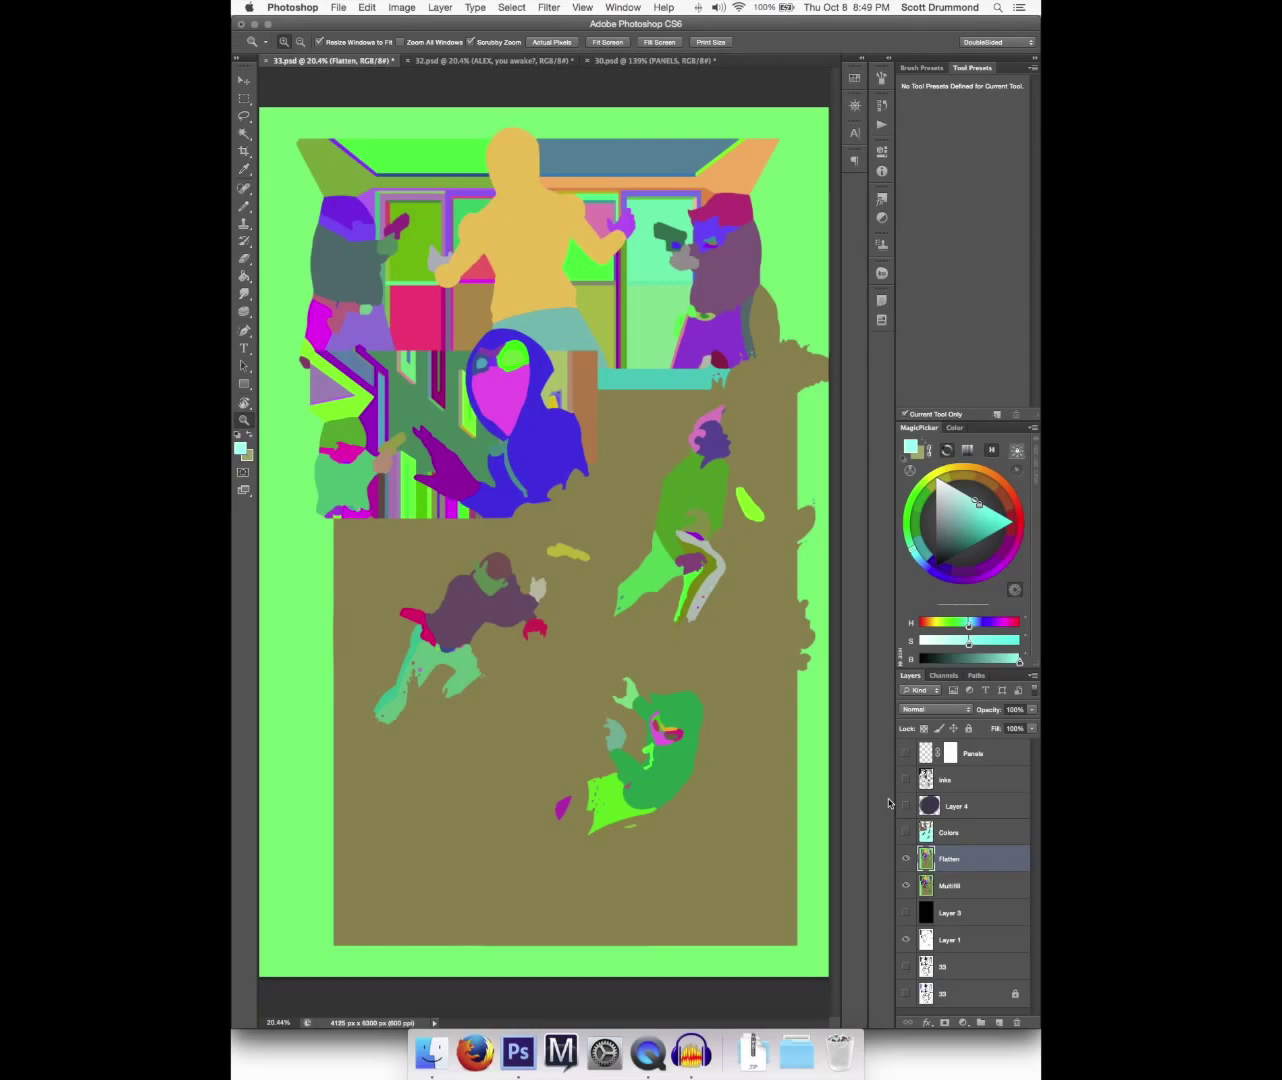
left_click(906, 780)
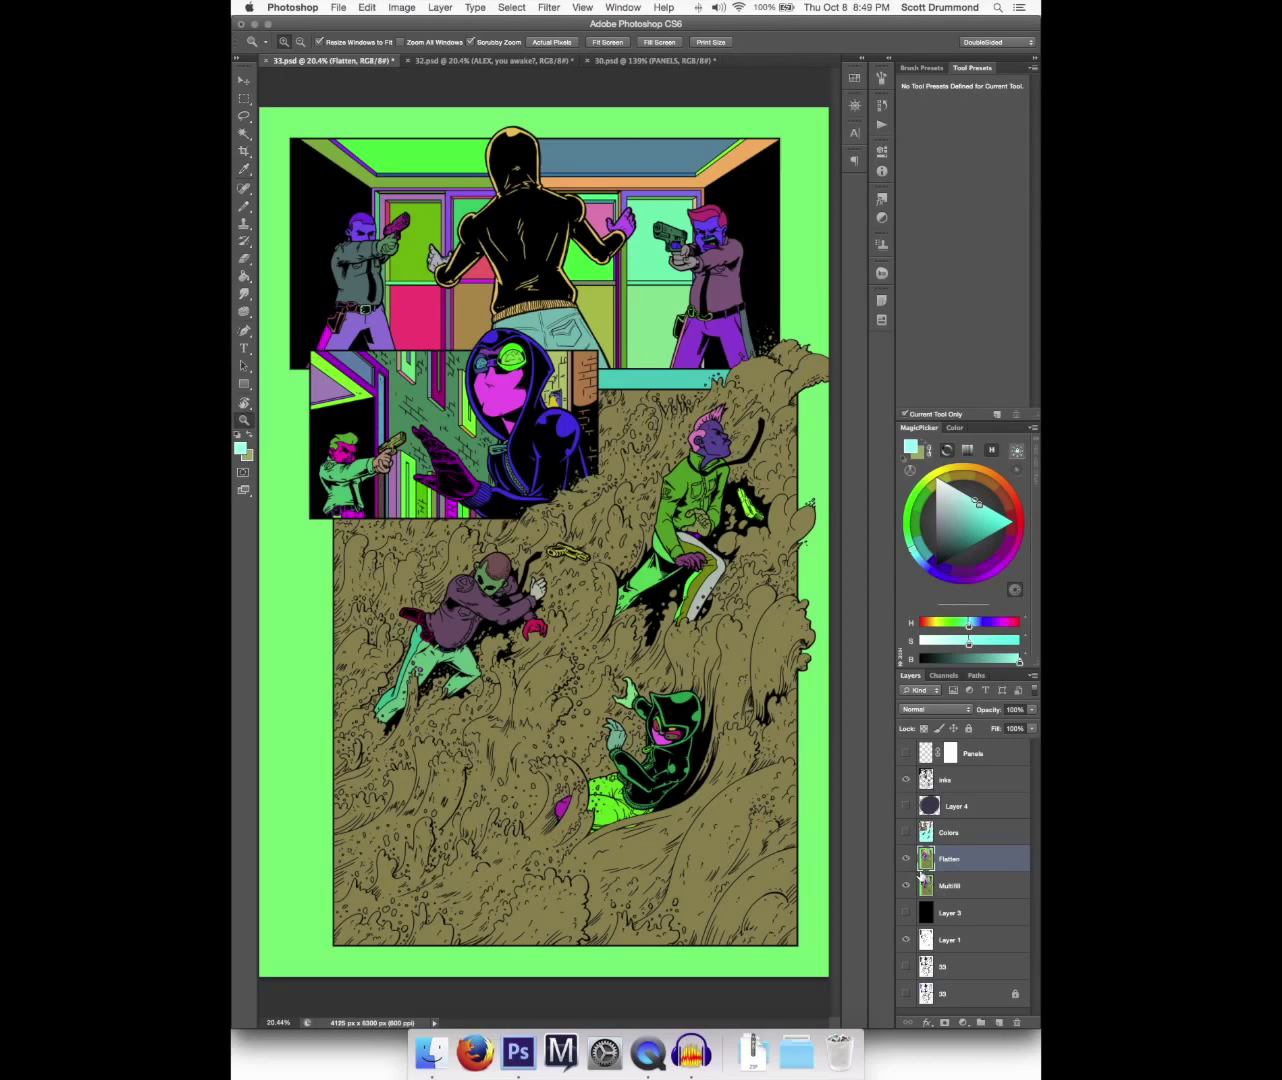
- Toggle the inks, show the Colors layer's cyan waves, and compare against 32.psd
left_click(907, 780)
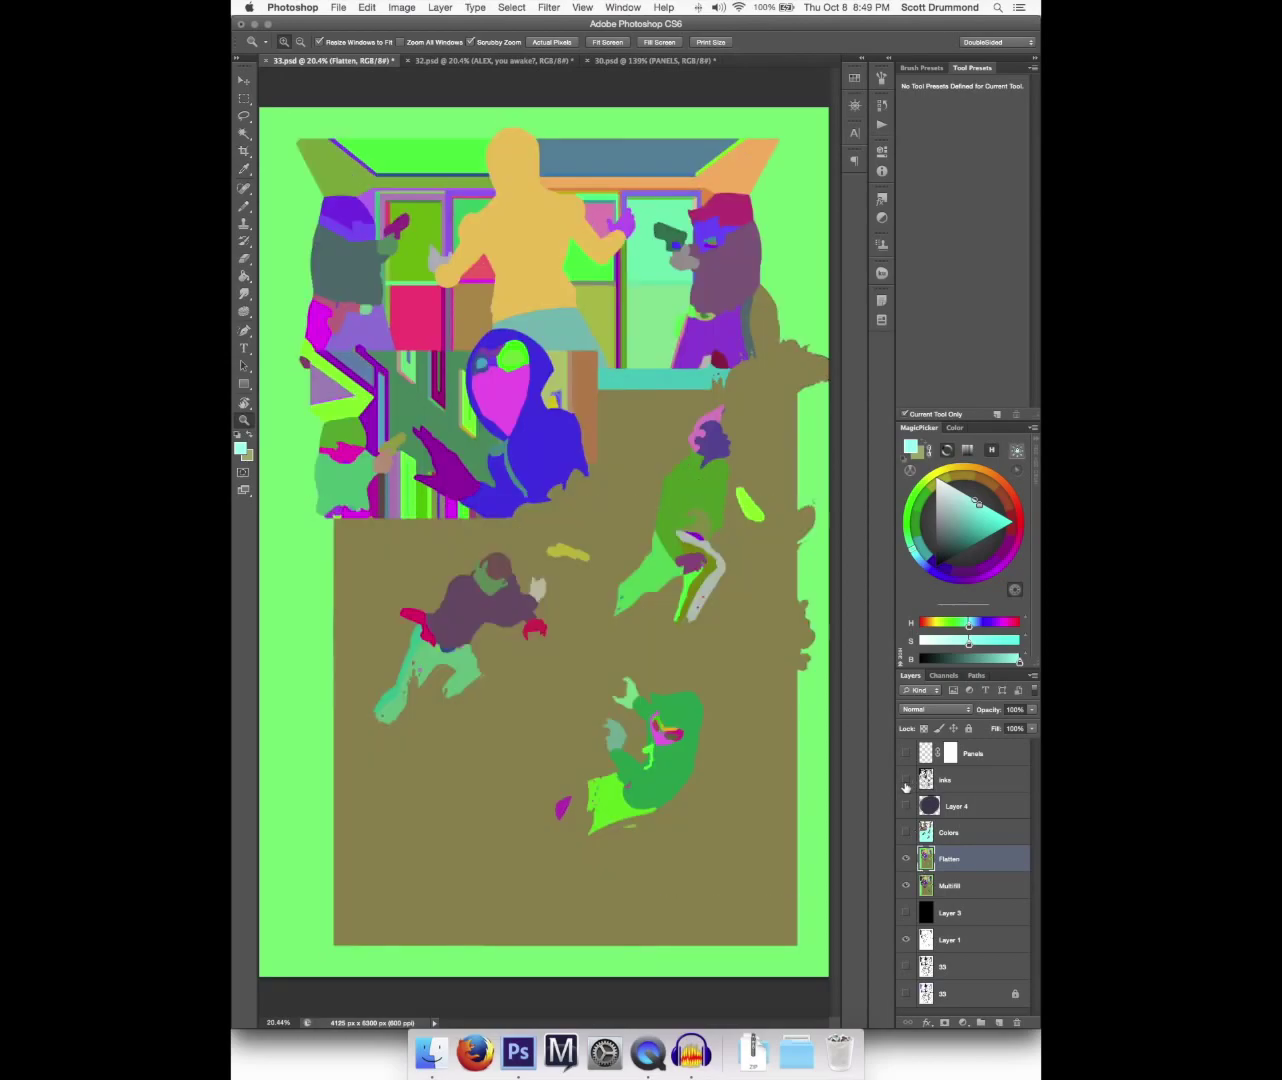
left_click(906, 780)
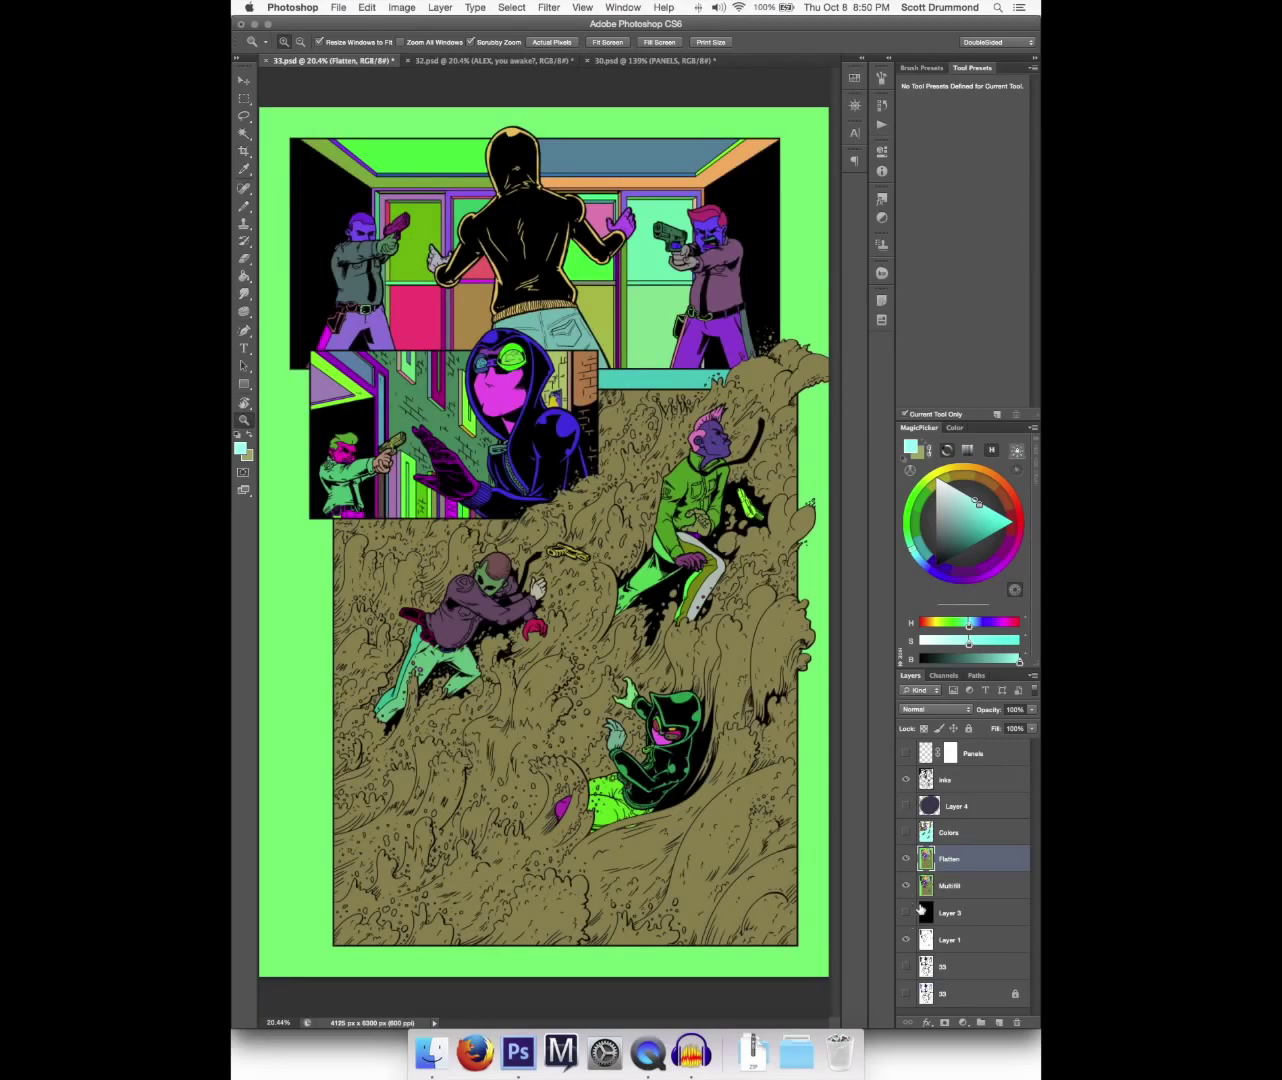
left_click(906, 833)
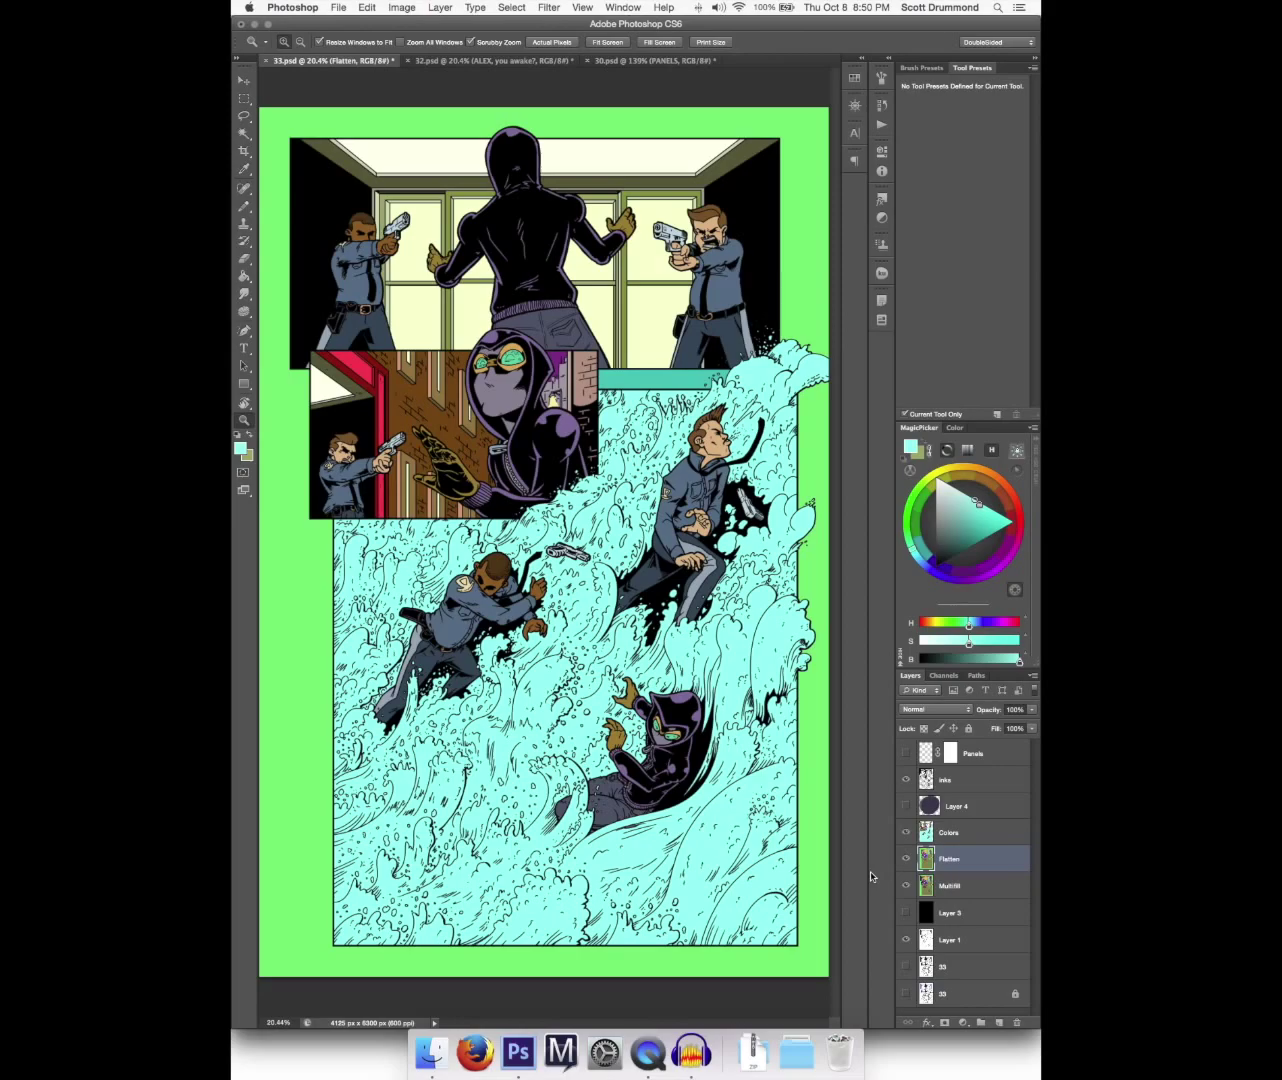
left_click(540, 62)
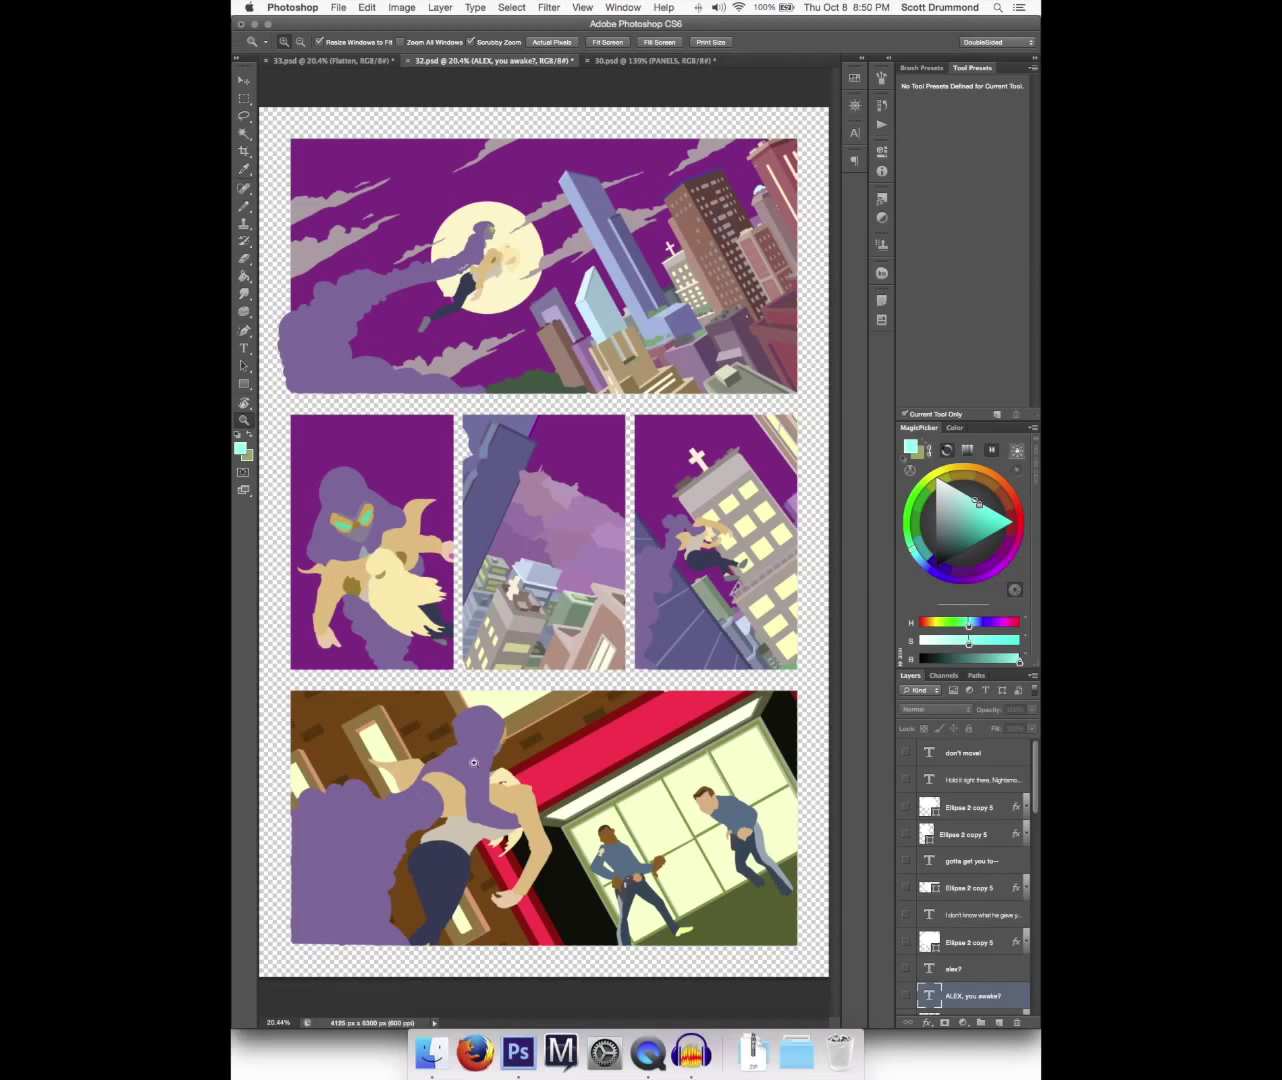
left_click(339, 61)
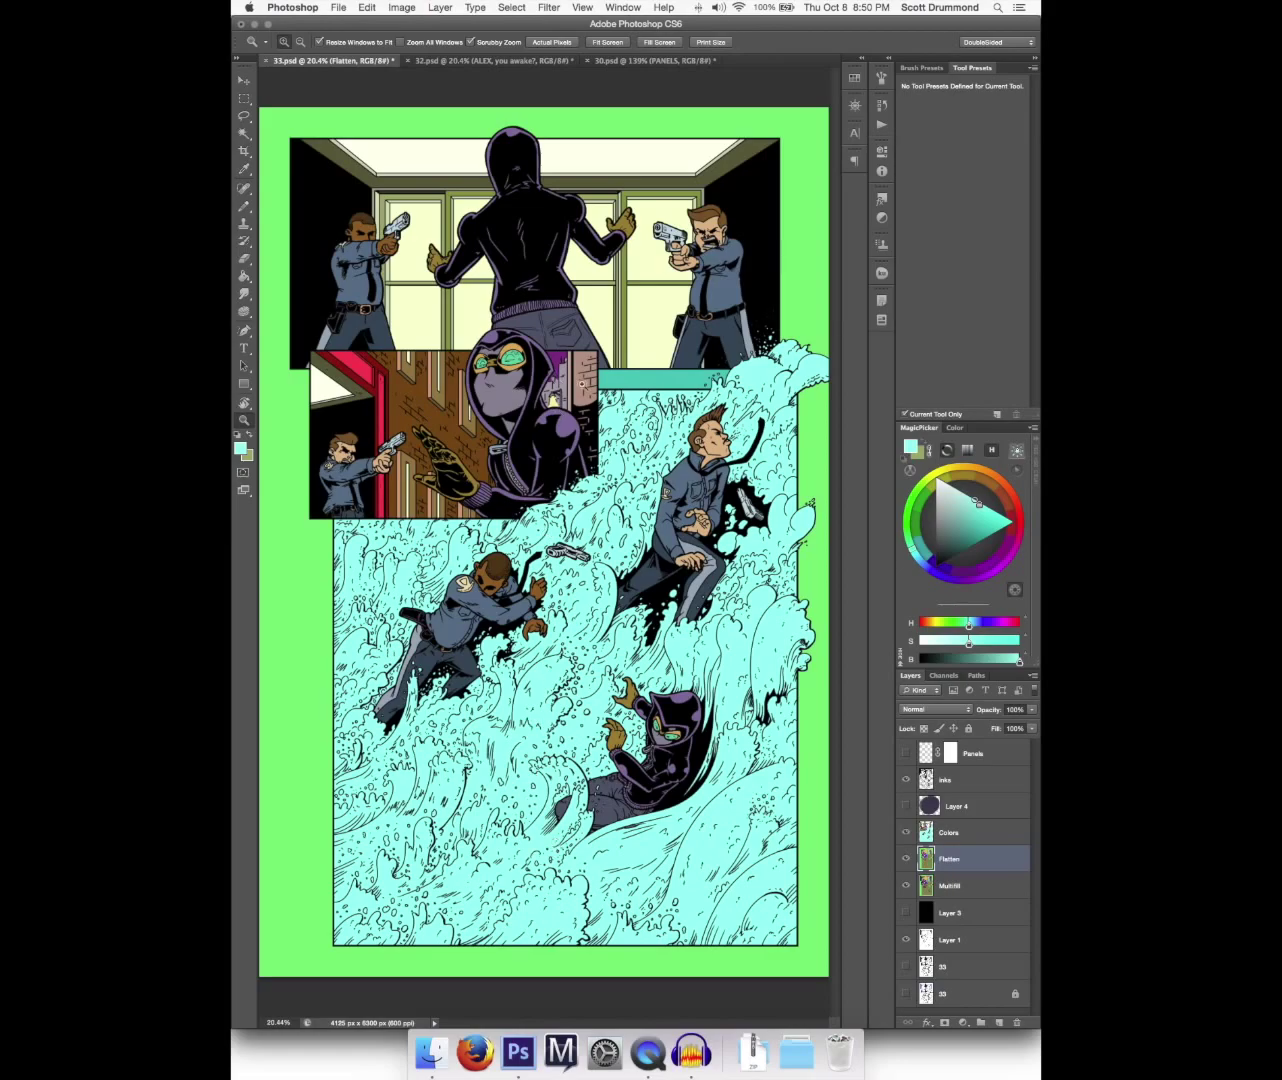
- Zoom into the purple and grey area and solo Flatten, then Colors, to check them
left_click_drag(558, 367, 556, 697)
key("b")
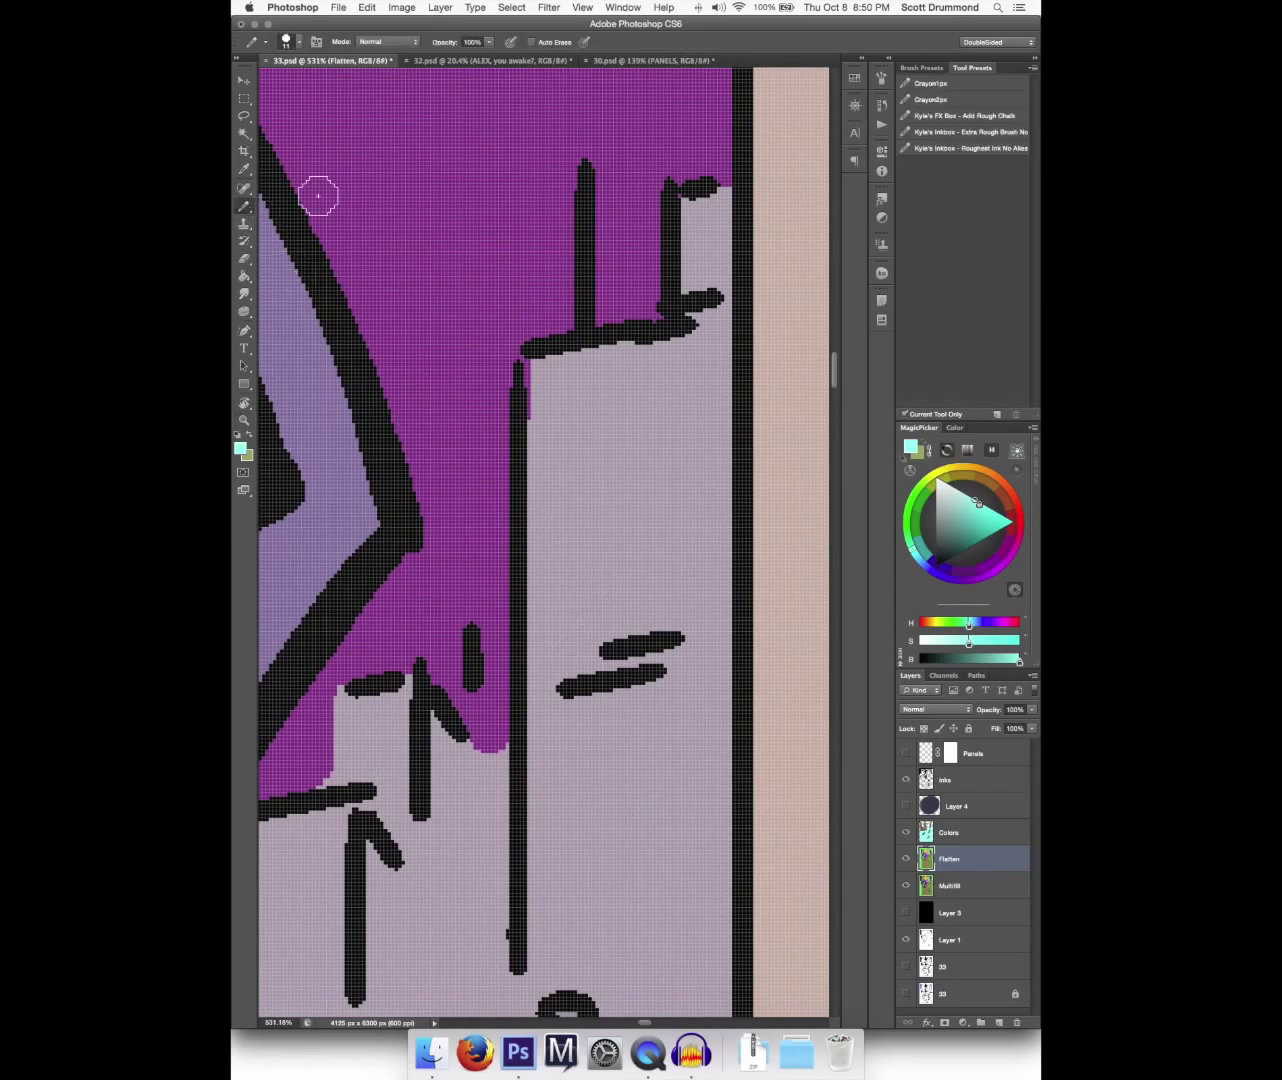
left_click(907, 861, "alt")
left_click(907, 862, "alt")
left_click(907, 832, "alt")
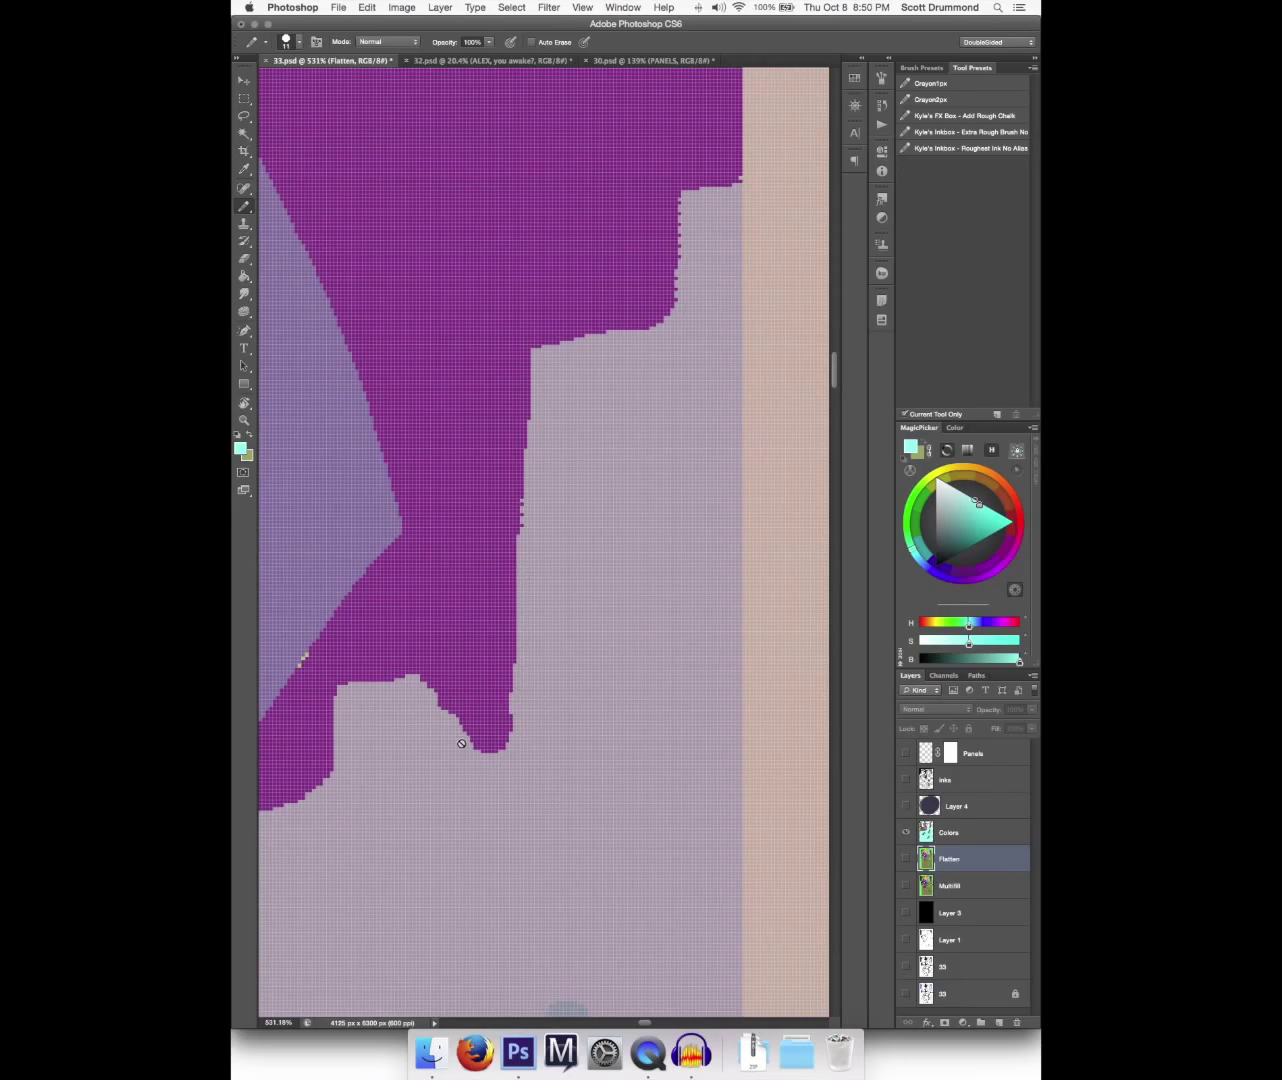
scroll(460, 743, "left", 5)
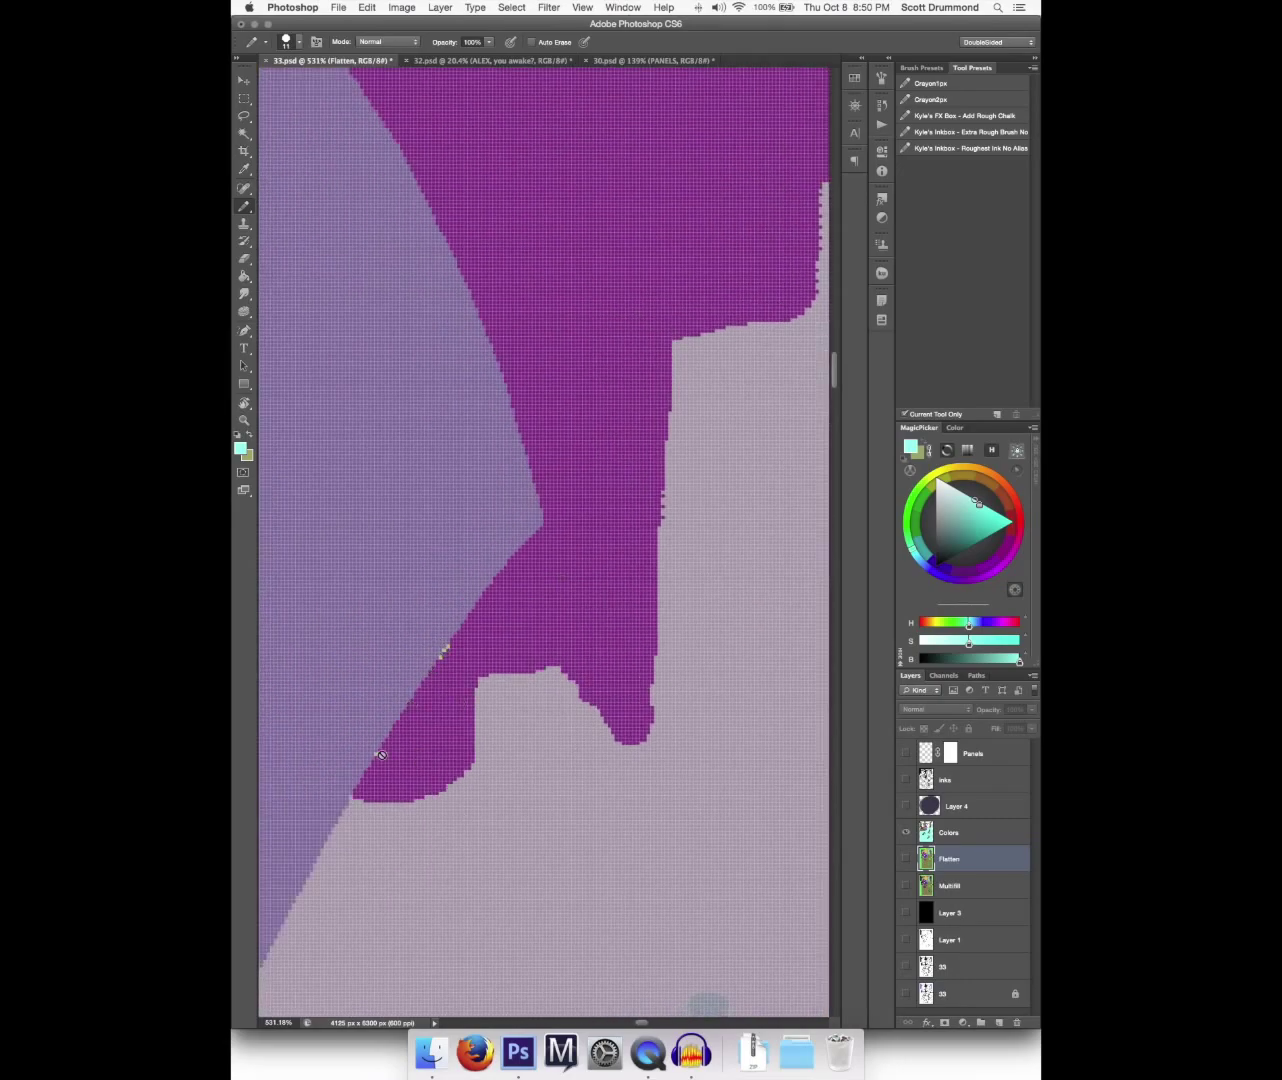
left_click(907, 837, "alt")
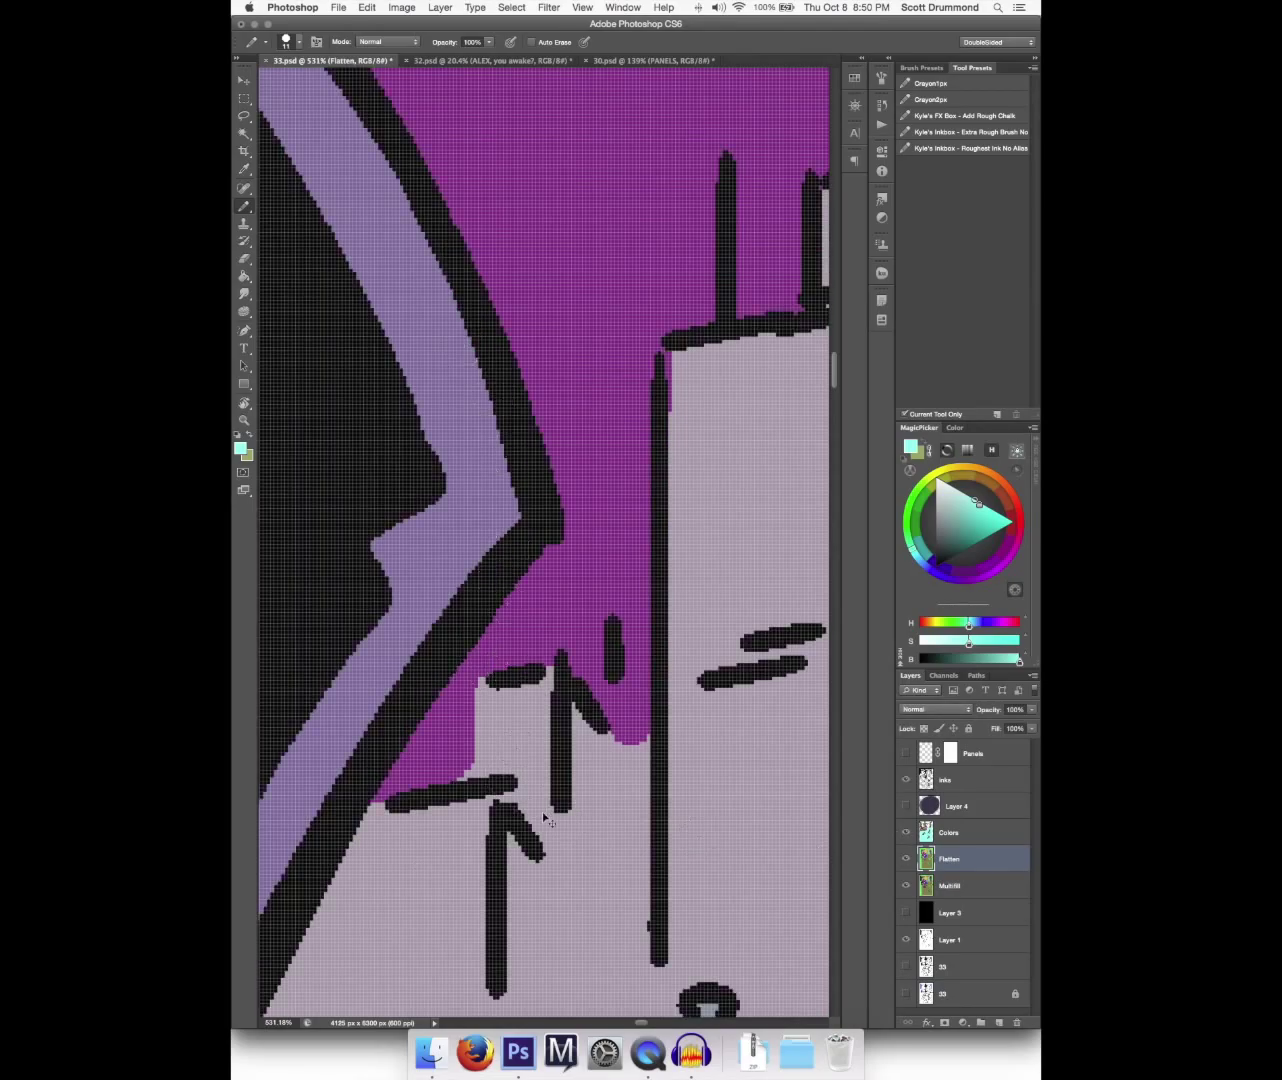
- Fit the page in the window and hide the Flatten and Multifill layers
key("super+1")
key("super+0")
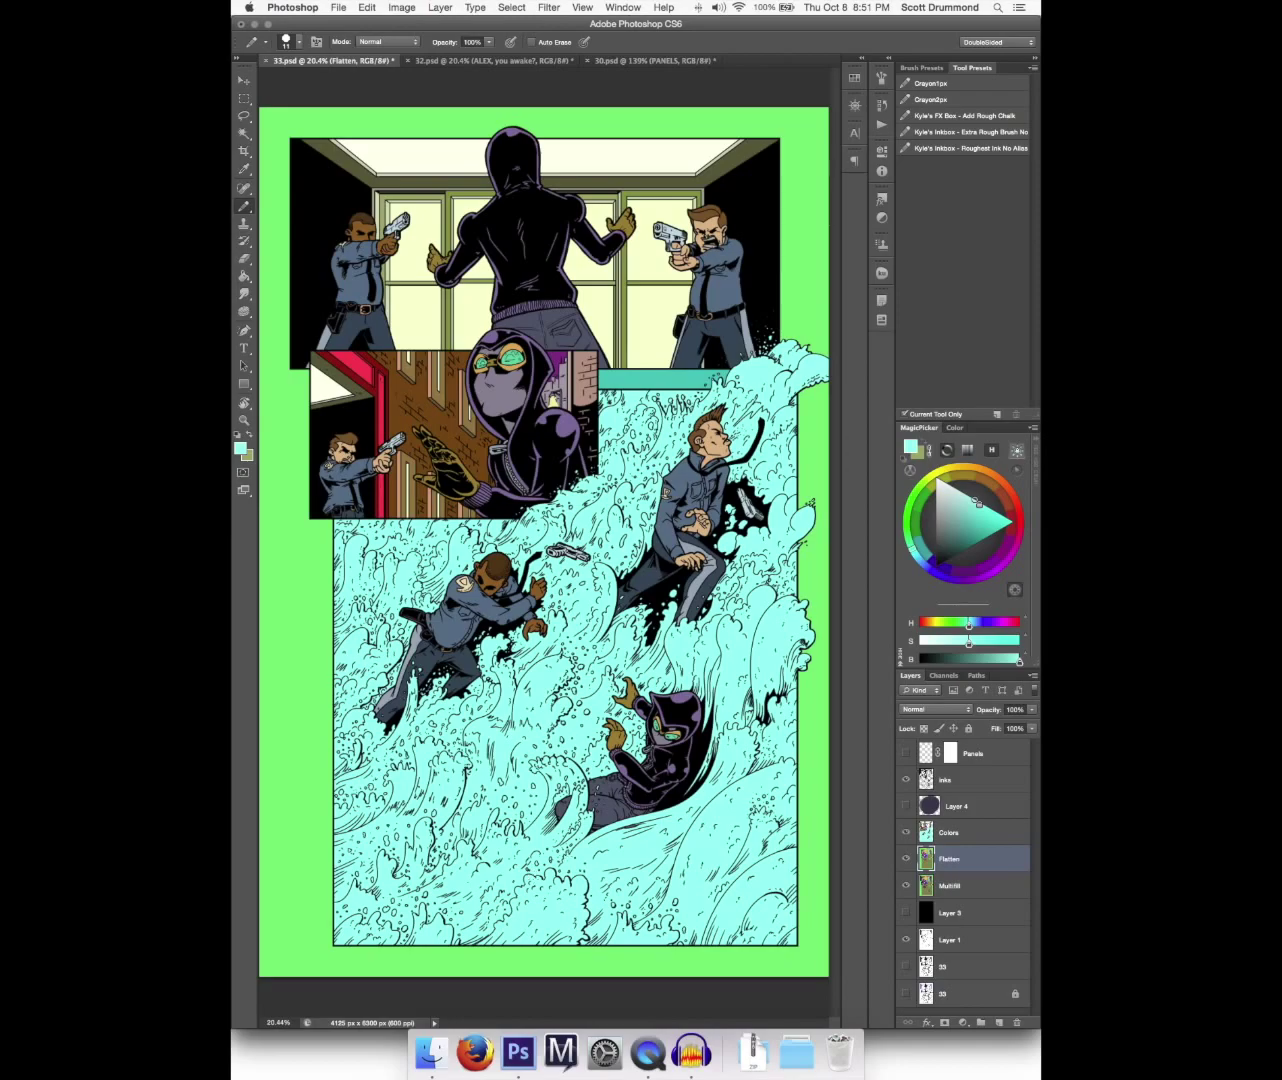
left_click_drag(908, 863, 910, 898)
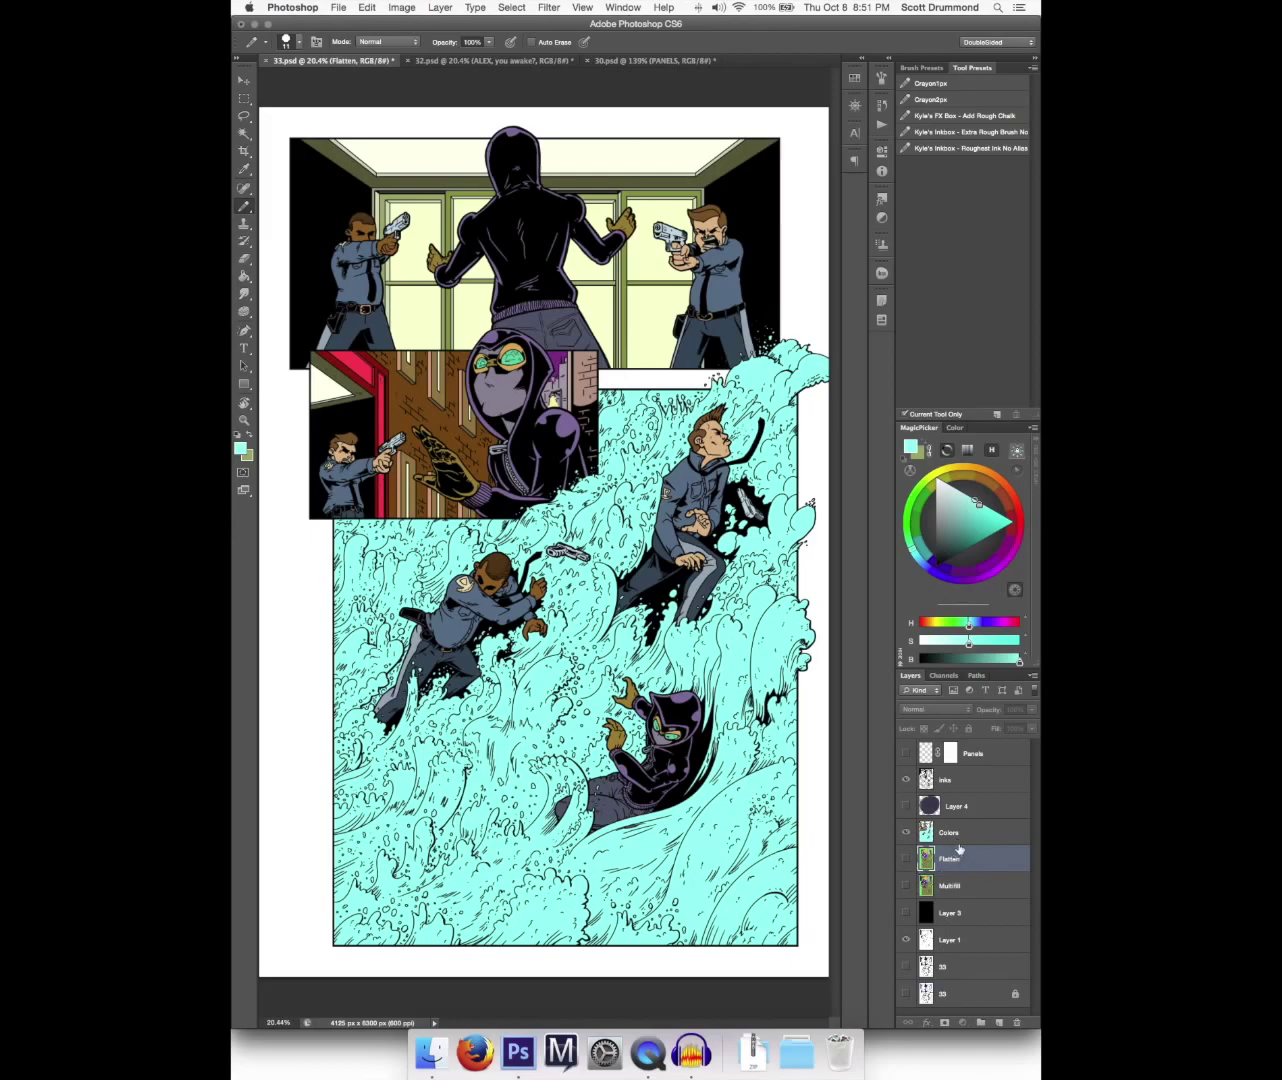
- Show the black background Layer 3 and white Panels borders, and hide Layer 4
left_click(956, 840)
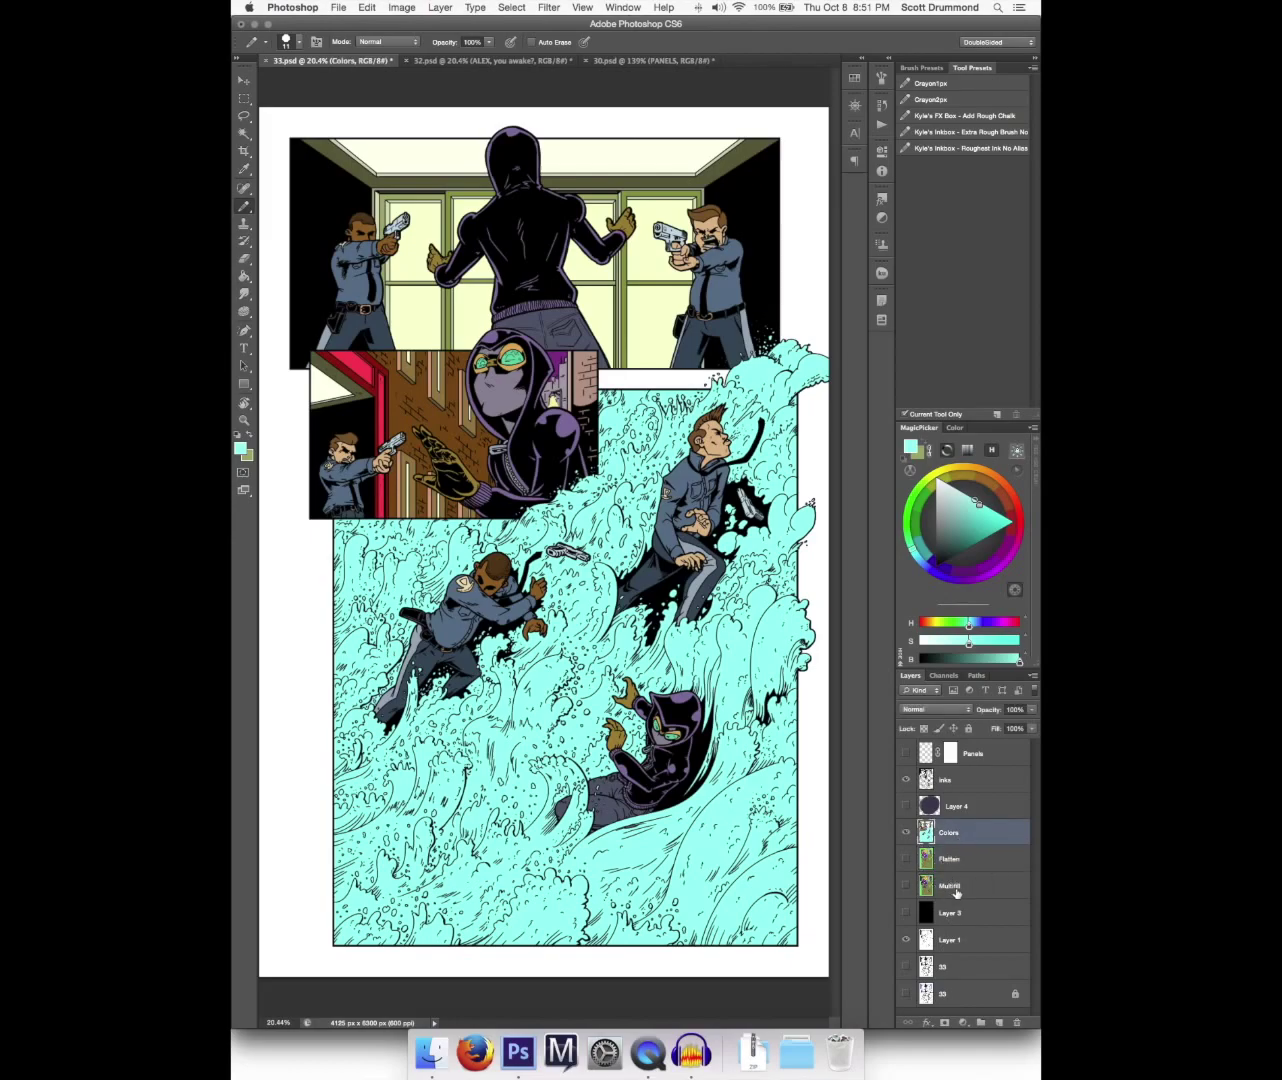
left_click(953, 890)
left_click(907, 914)
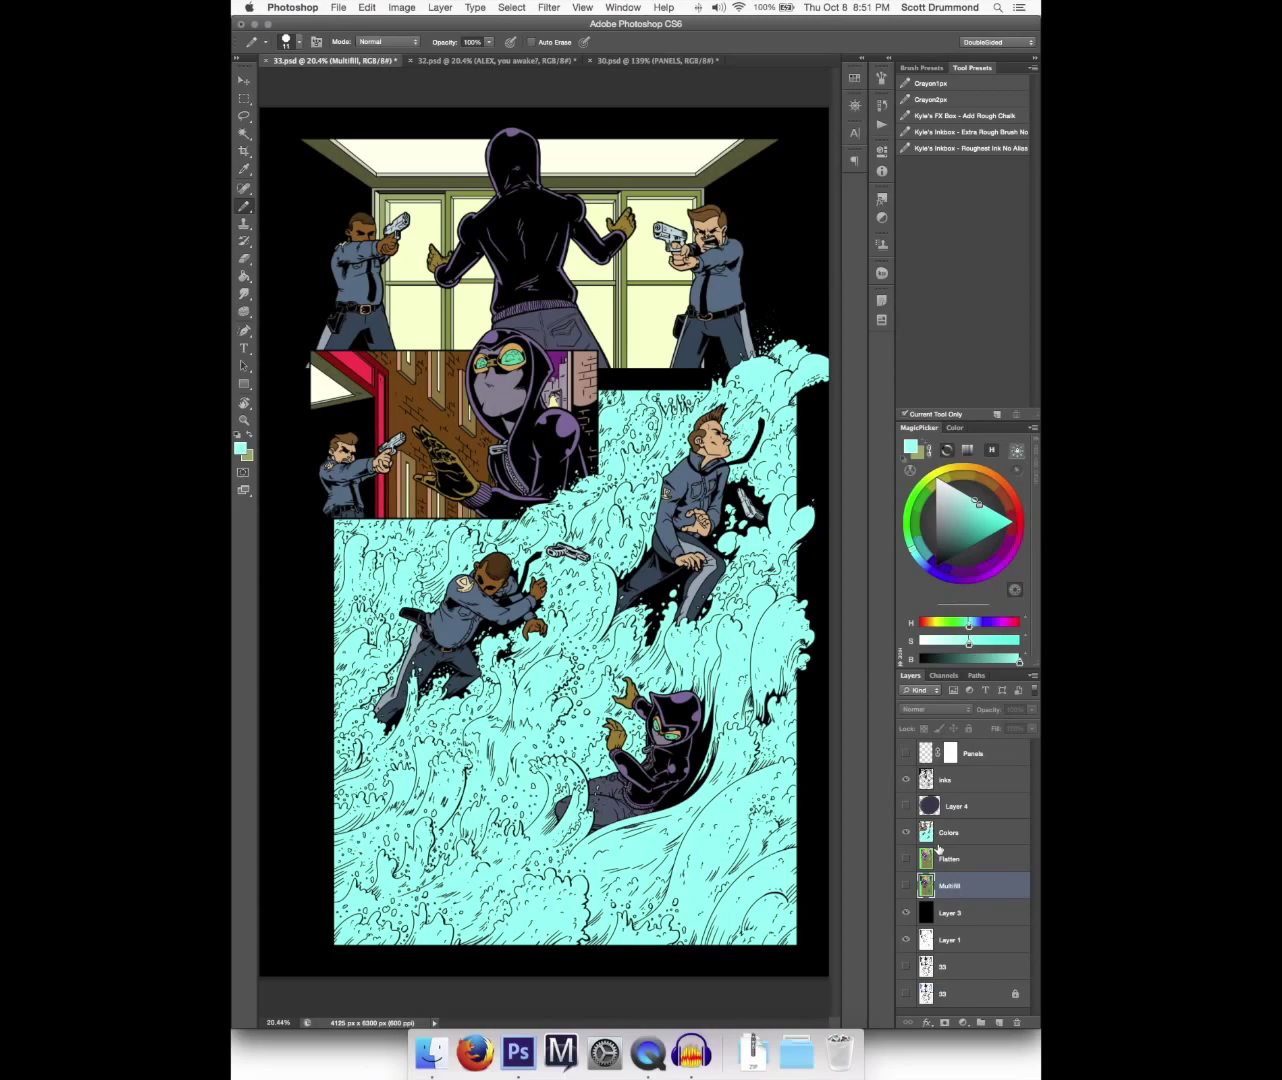
left_click(994, 761)
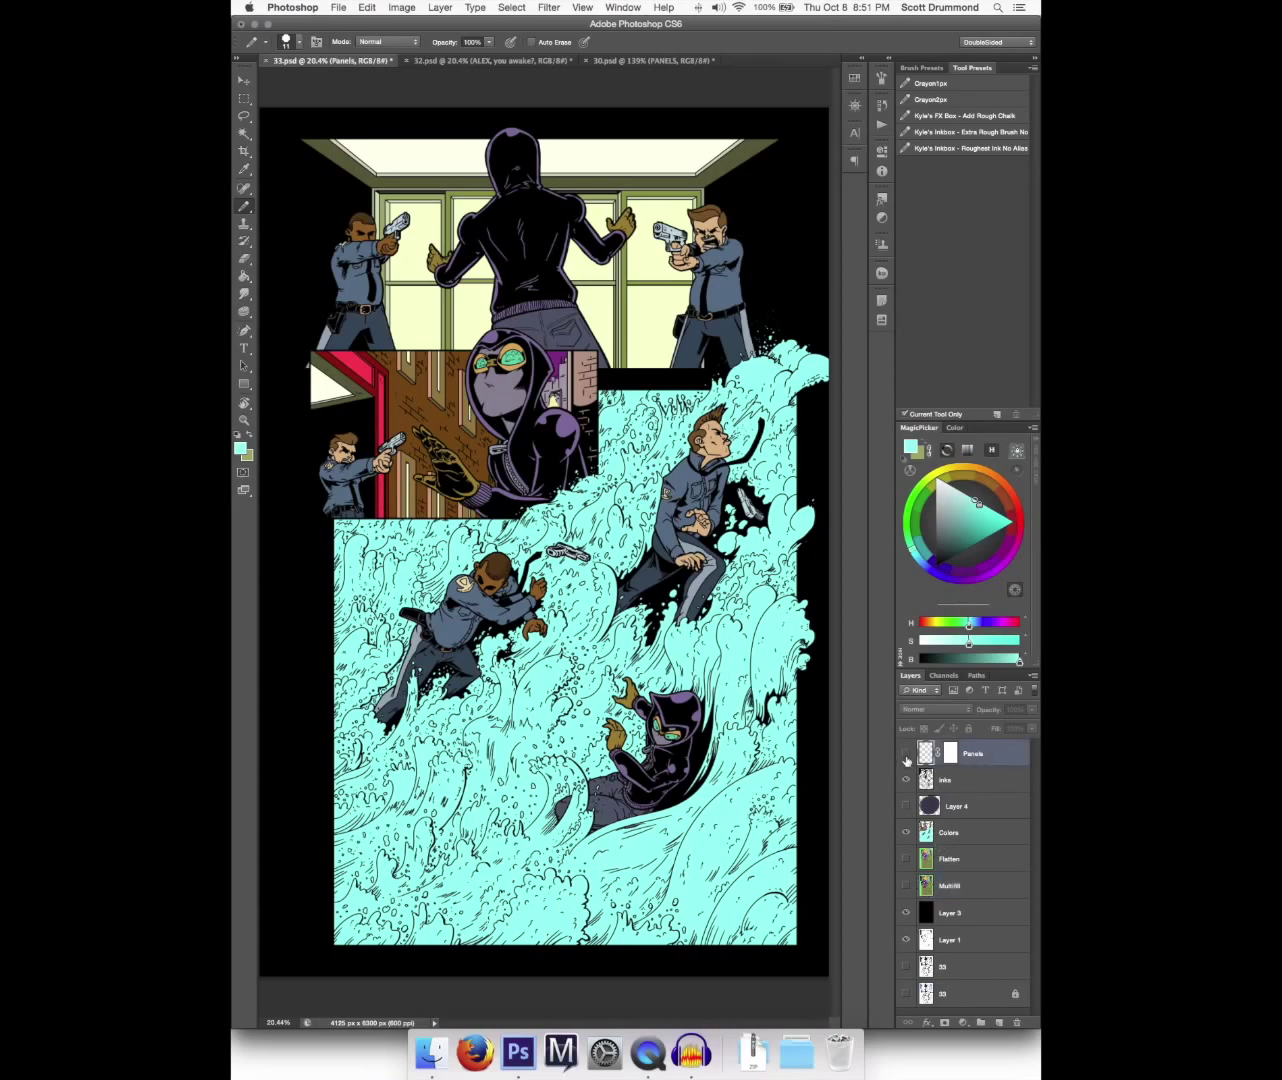
left_click(906, 756)
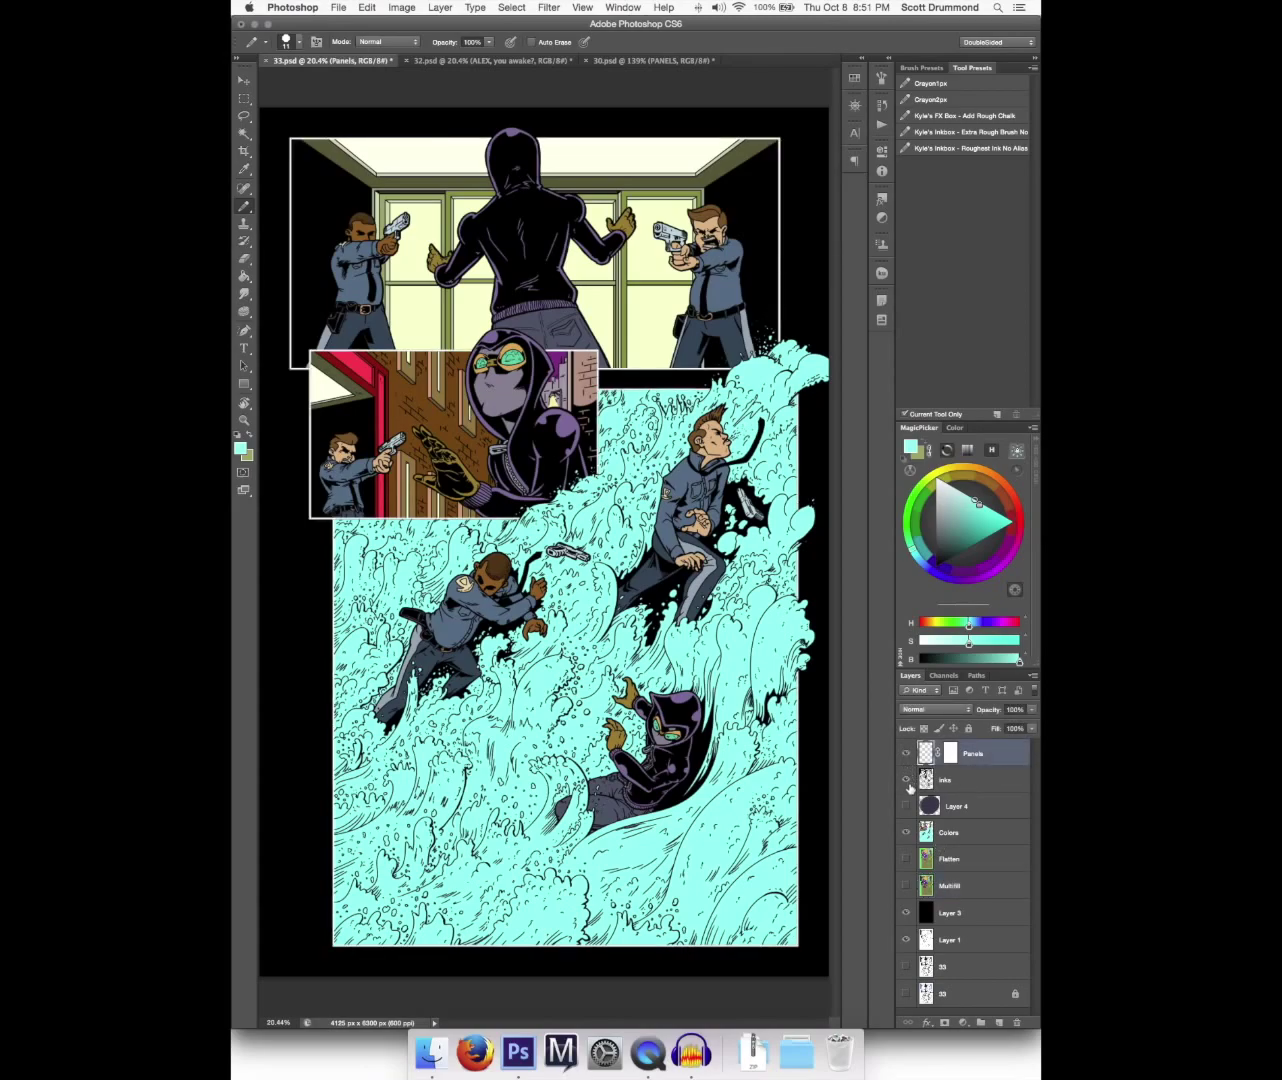
left_click(906, 807)
left_click(907, 755, "alt")
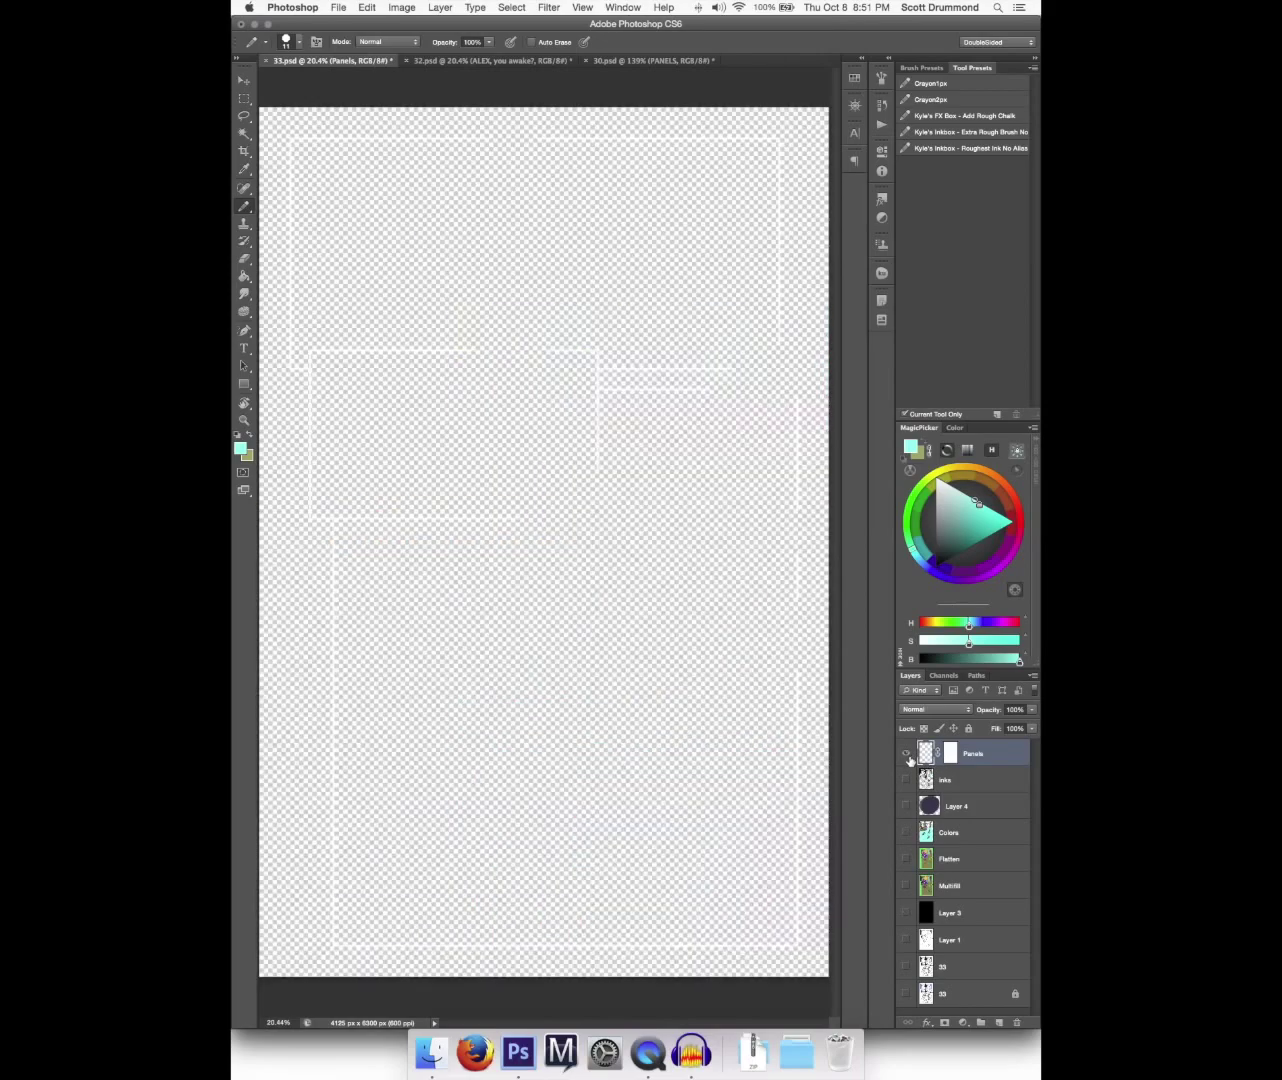
key("z")
mouse_move(337, 516)
left_mouse_down()
mouse_move(424, 540)
mouse_move(475, 651)
left_mouse_up()
left_click_drag(545, 563, 582, 623)
key("v")
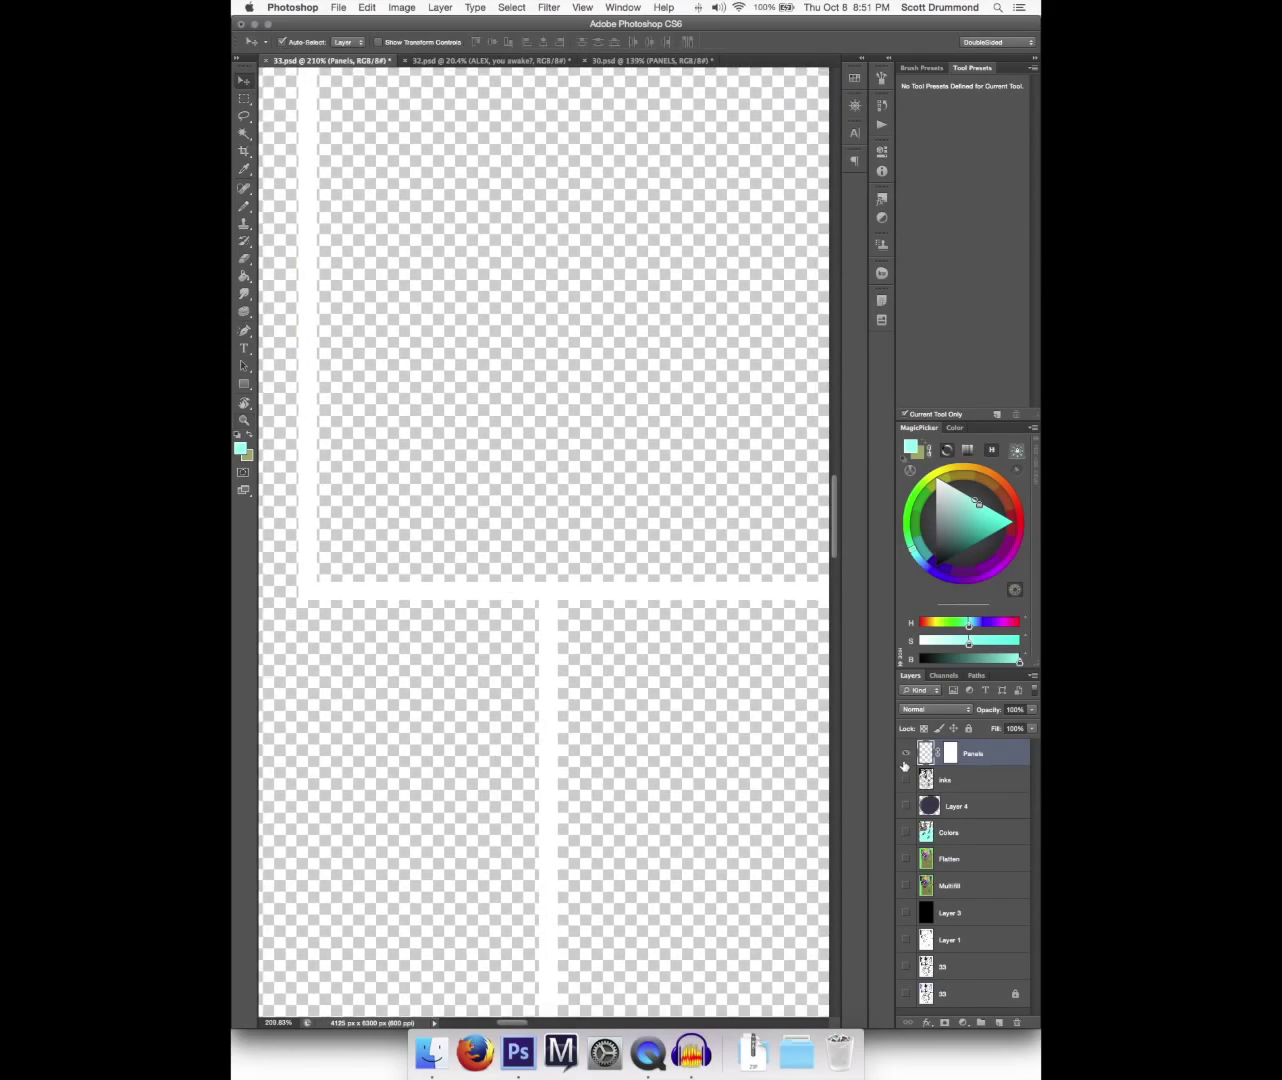
left_click(905, 761, "alt")
key("z")
left_click_drag(730, 809, 343, 847)
left_click_drag(679, 887, 314, 901)
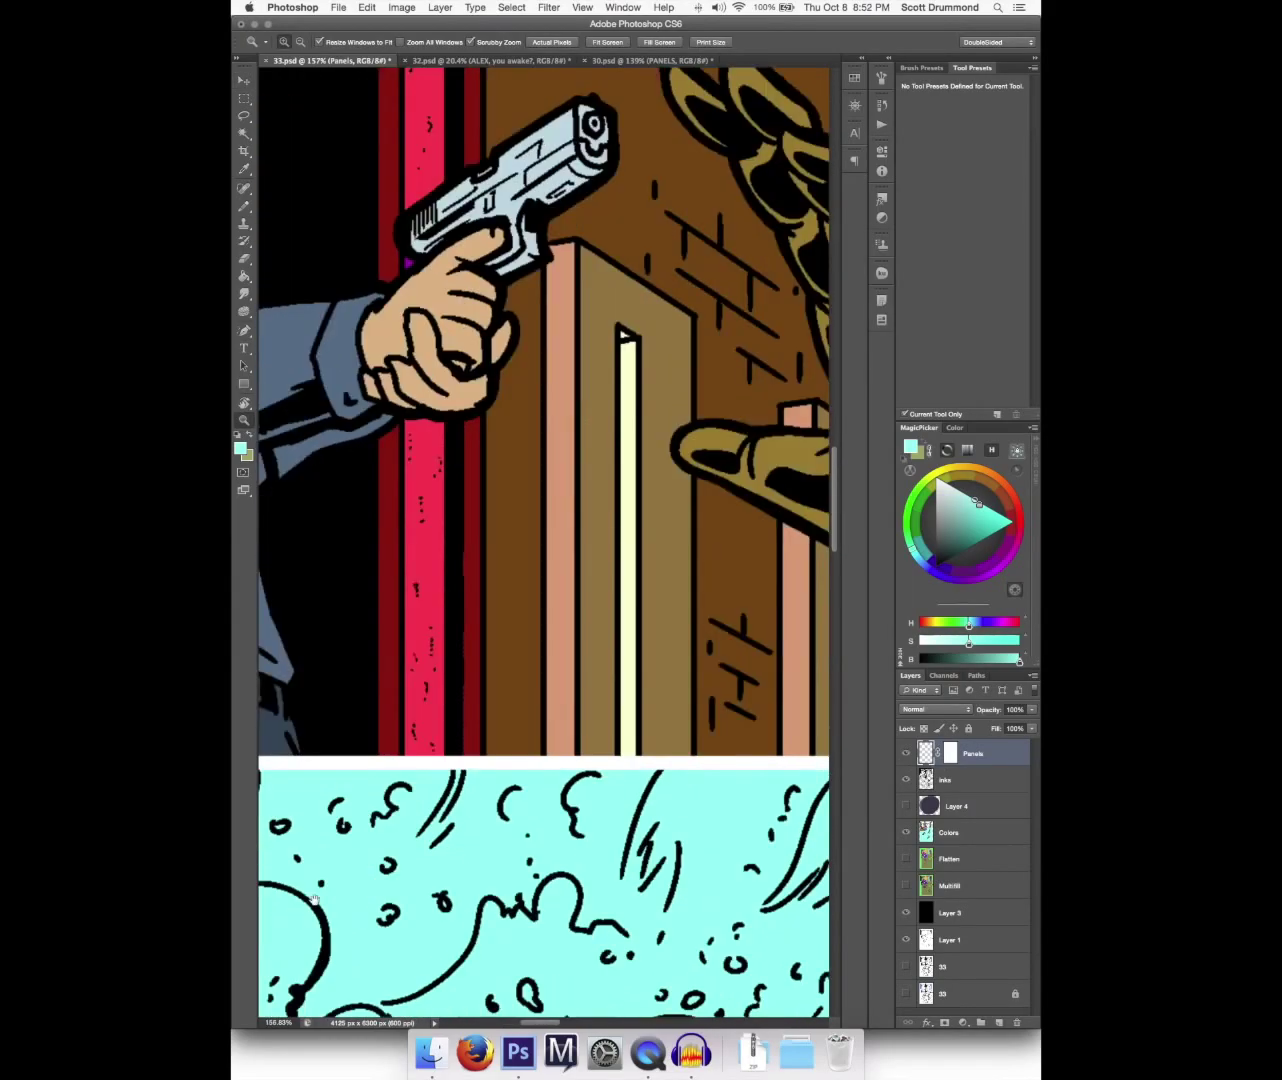
left_click_drag(600, 880, 379, 830)
left_click_drag(560, 950, 500, 801)
left_click_drag(560, 990, 583, 1002)
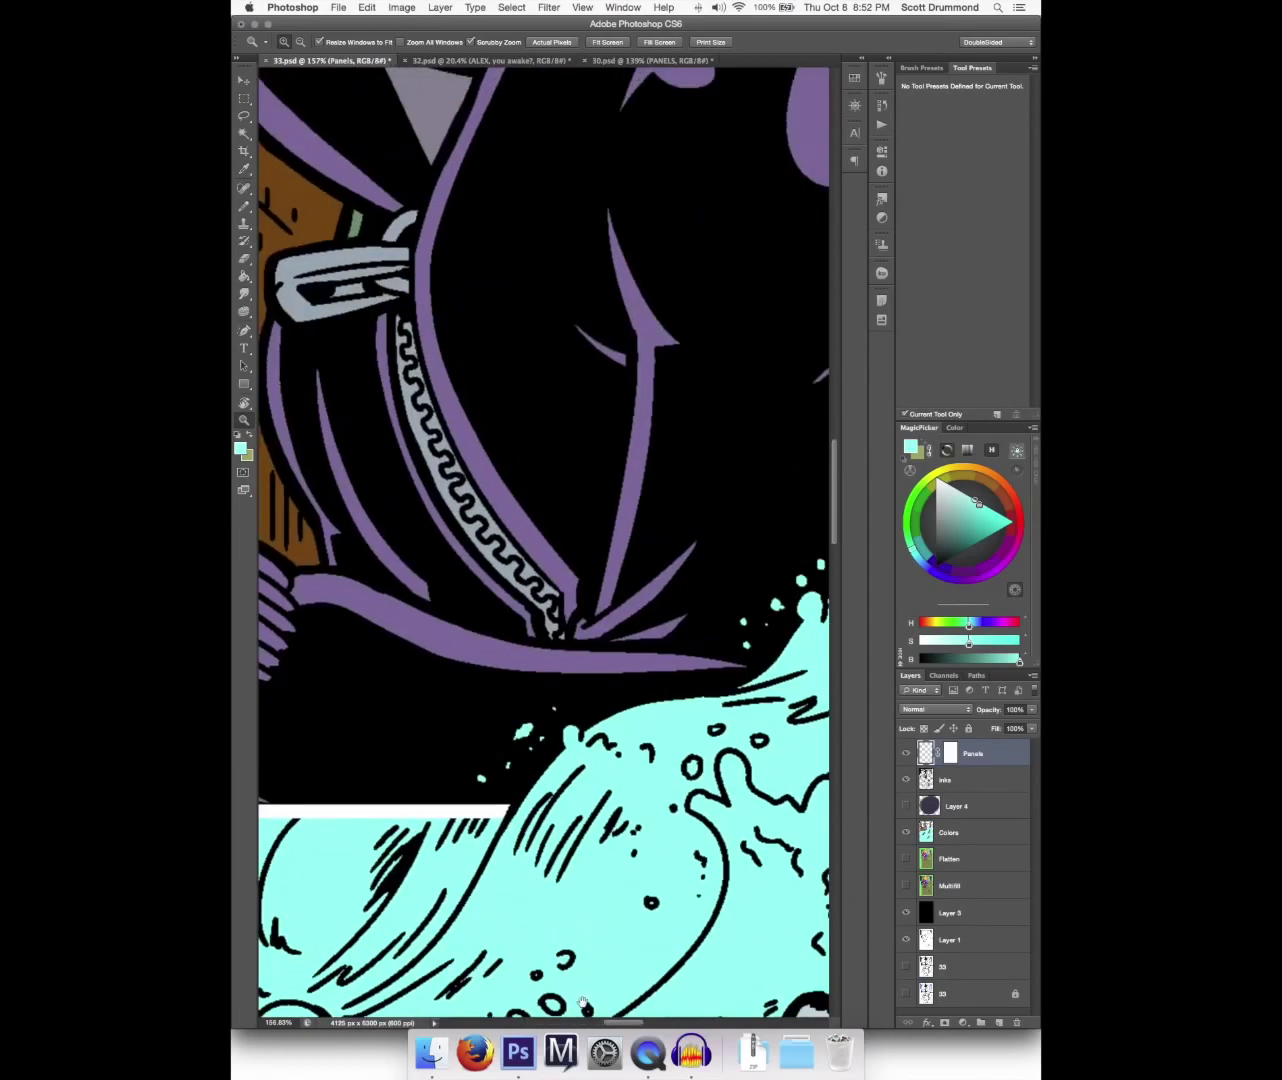
left_click_drag(545, 190, 698, 868)
left_click_drag(558, 308, 683, 796)
key("v")
left_click(951, 753, "shift")
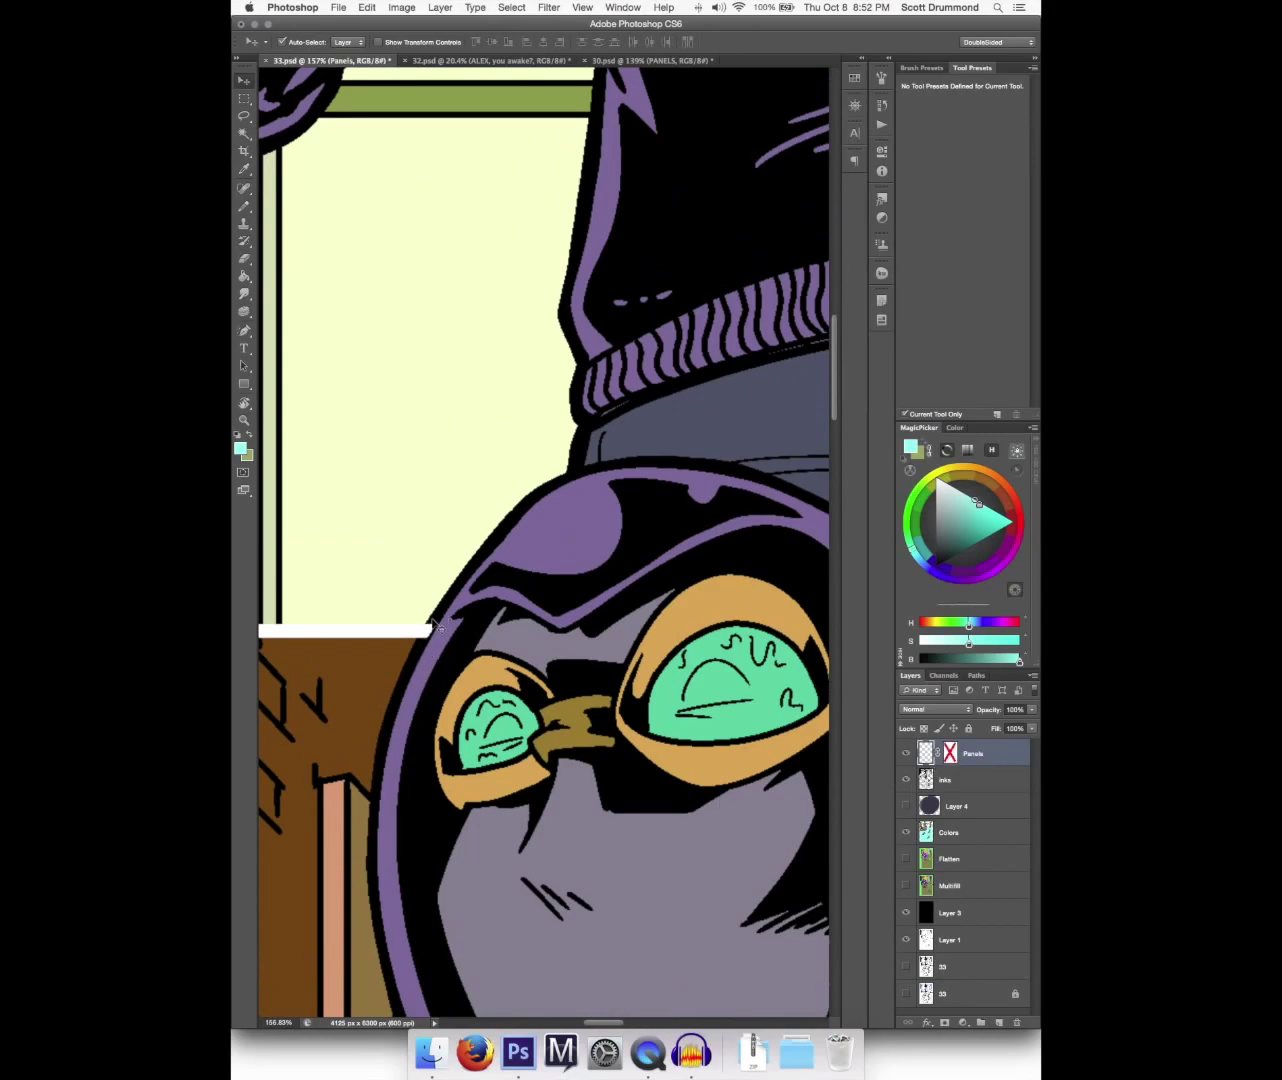
left_click(950, 755, "shift")
key("b")
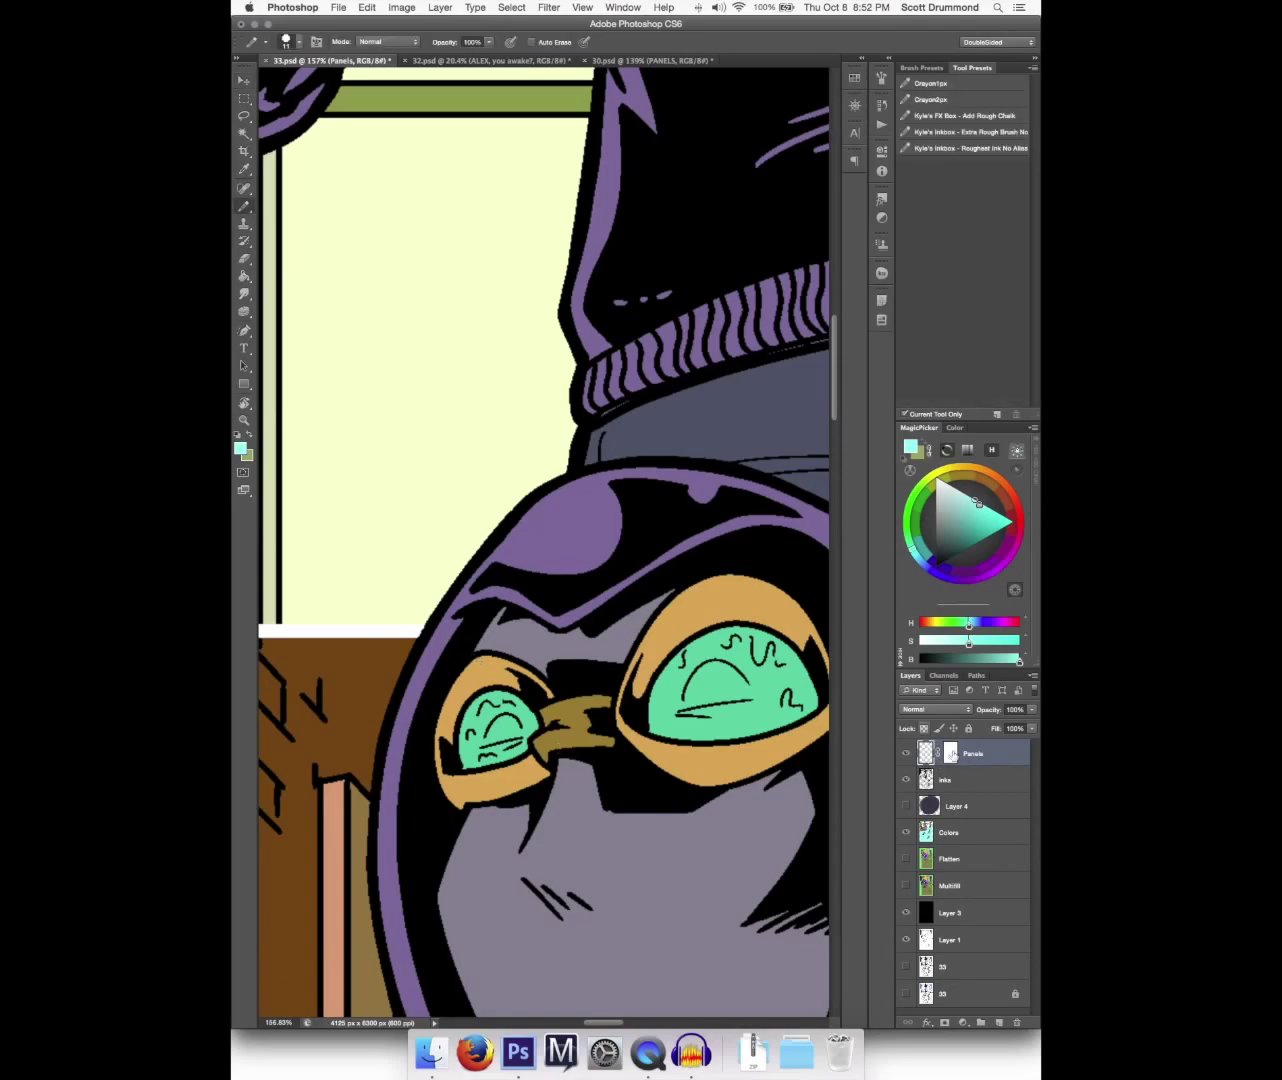
left_click(949, 756)
left_click(949, 756, "alt")
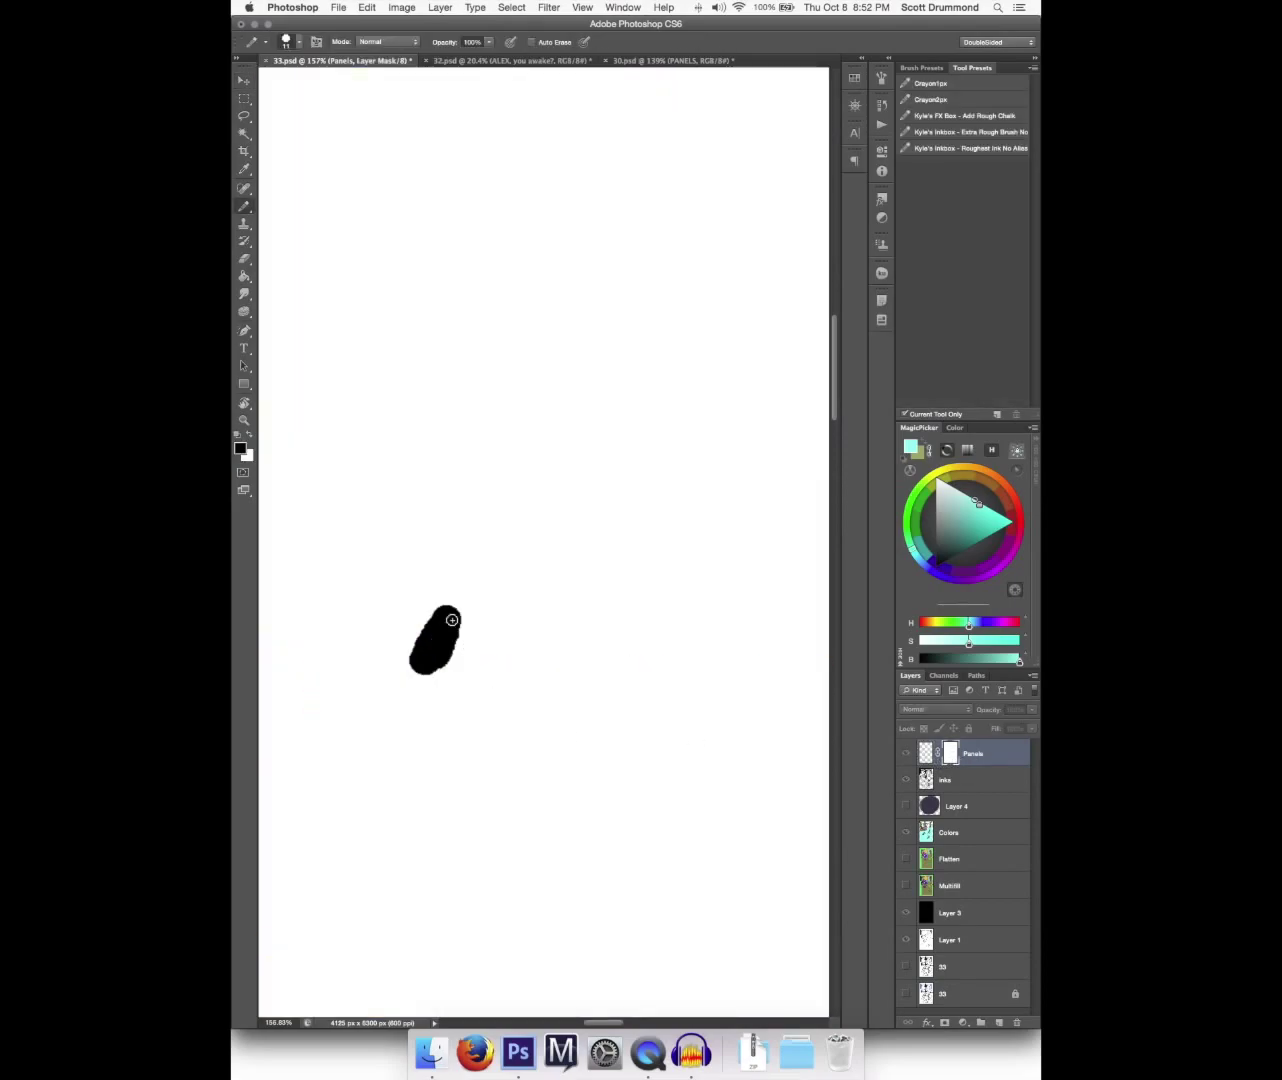
left_click(946, 765, "alt")
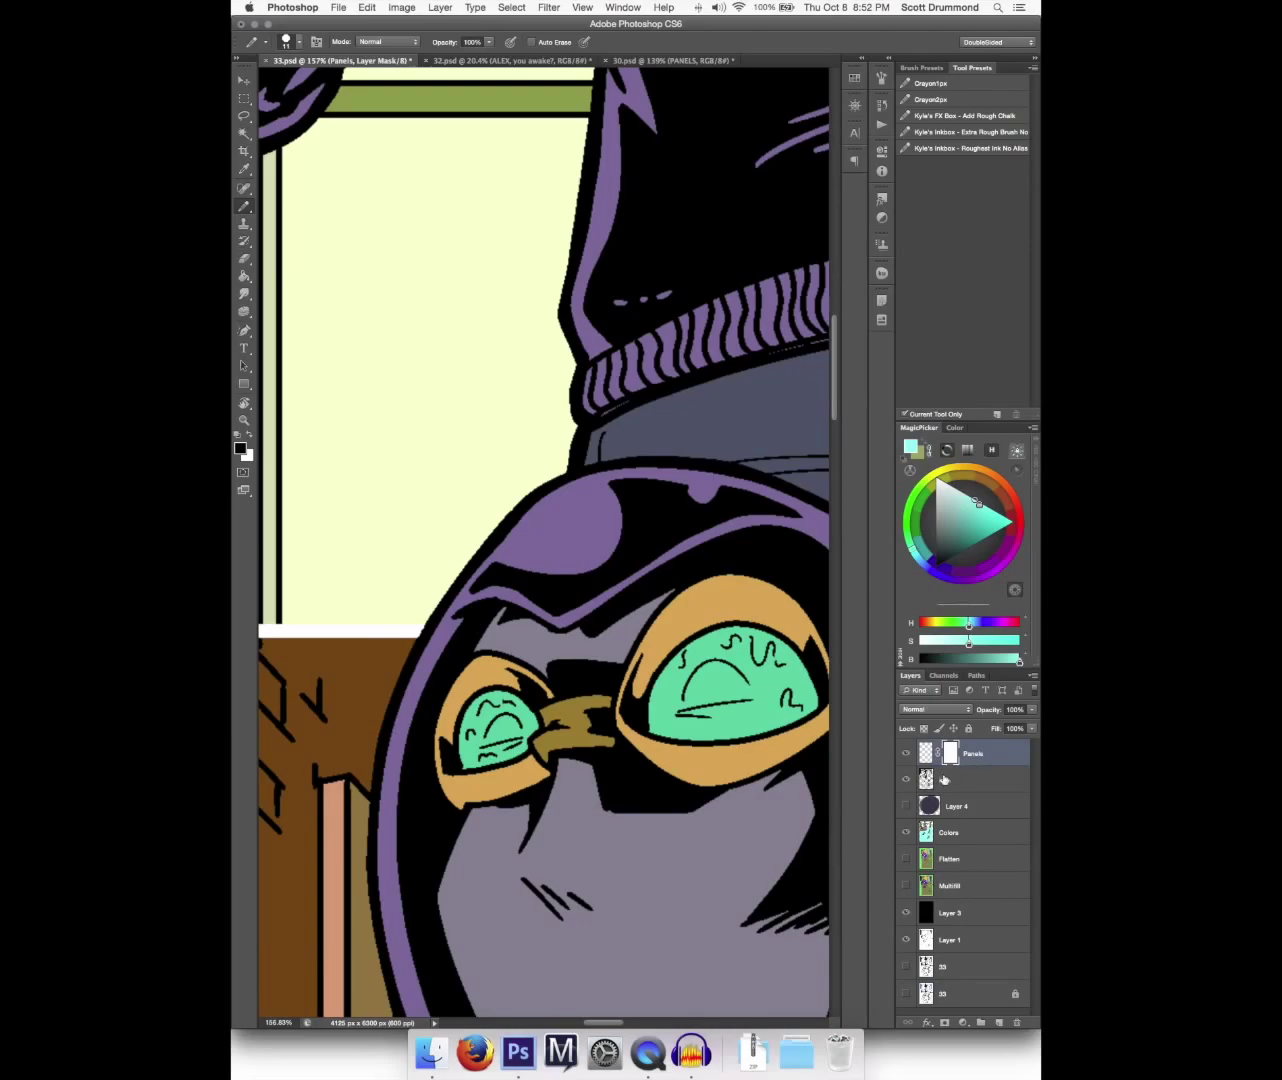
key("super+0")
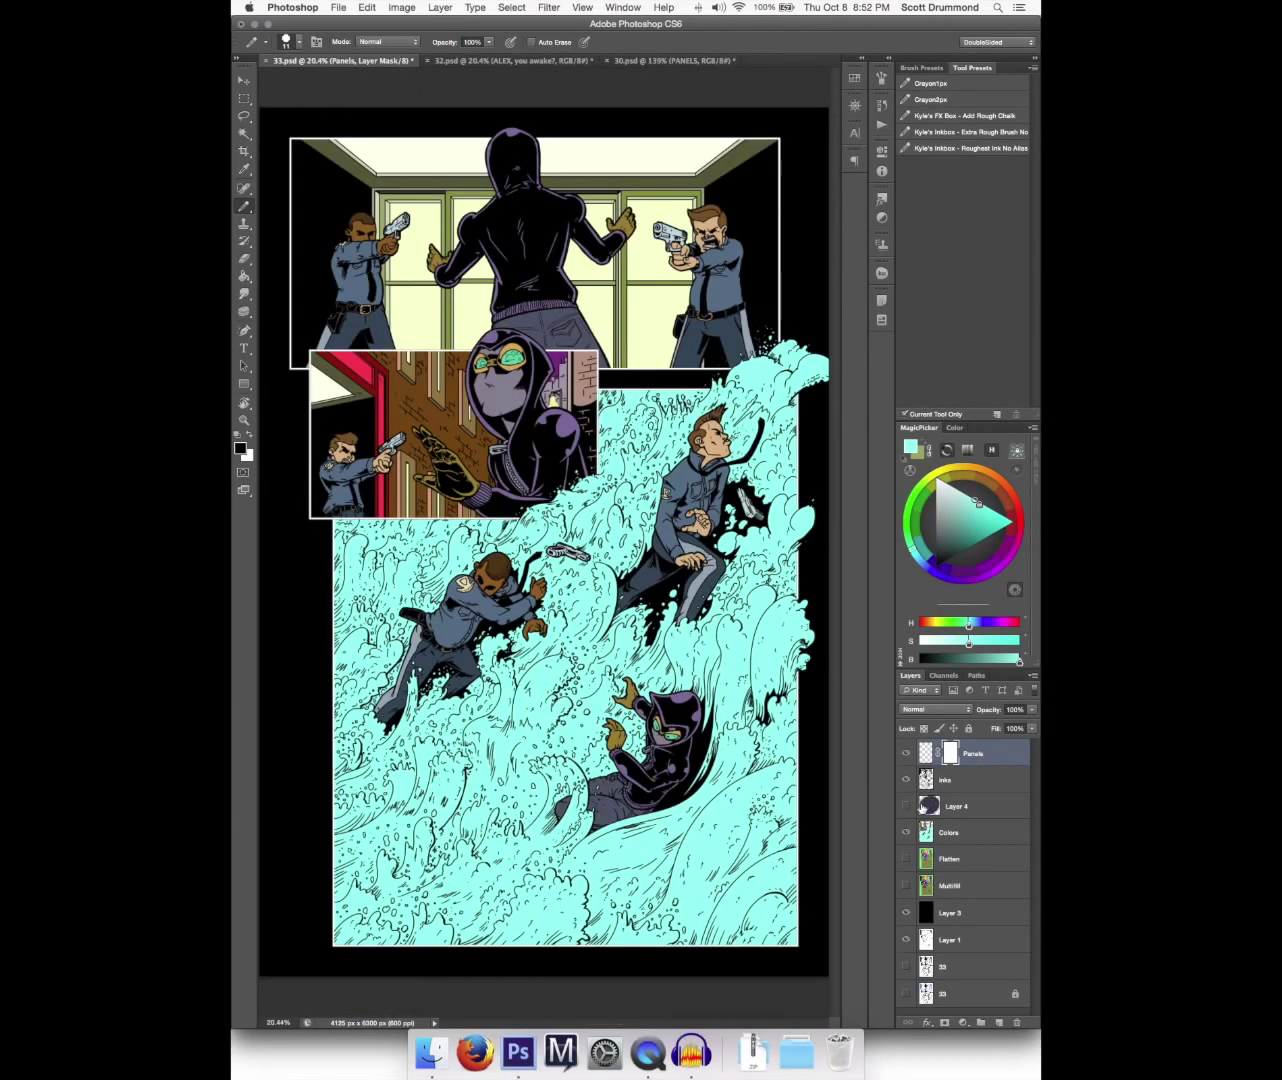